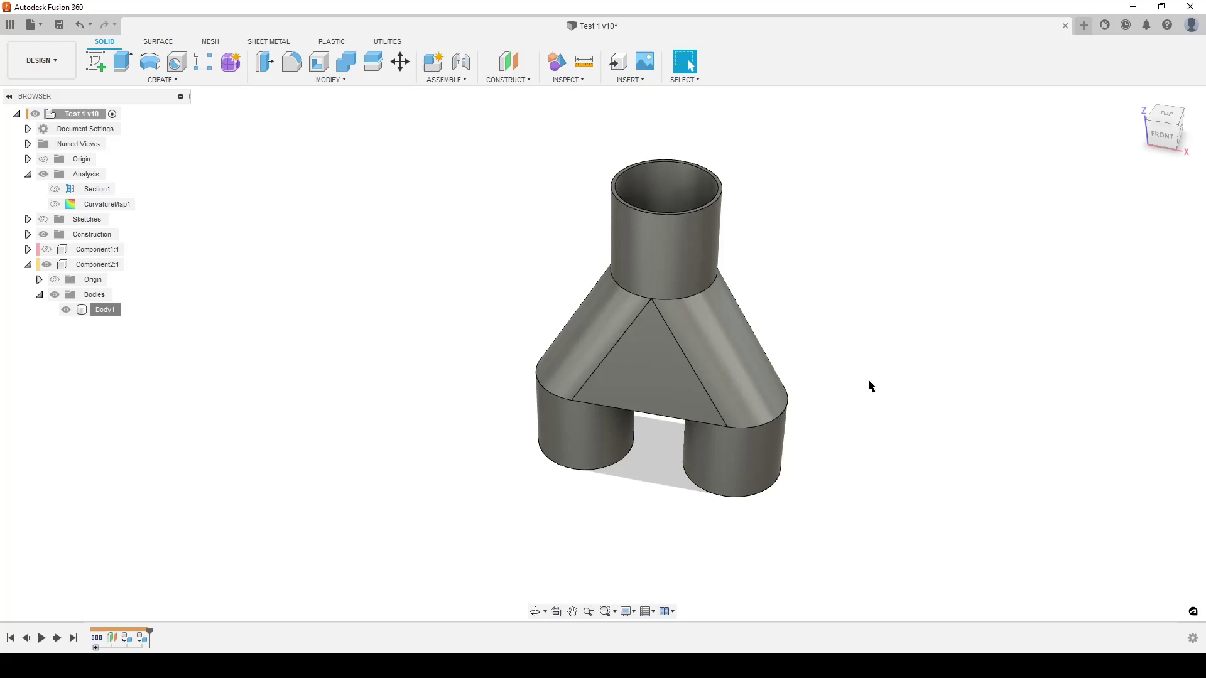
# Orbit the Y-pipe to the front view and switch to the Tri-Connector drawing in Photos.
pyautogui.keyDown('shift'); pyautogui.moveTo(868, 379); pyautogui.dragTo(813, 360, button='middle'); pyautogui.keyUp('shift')
pyautogui.hotkey('alt', 'Tab')
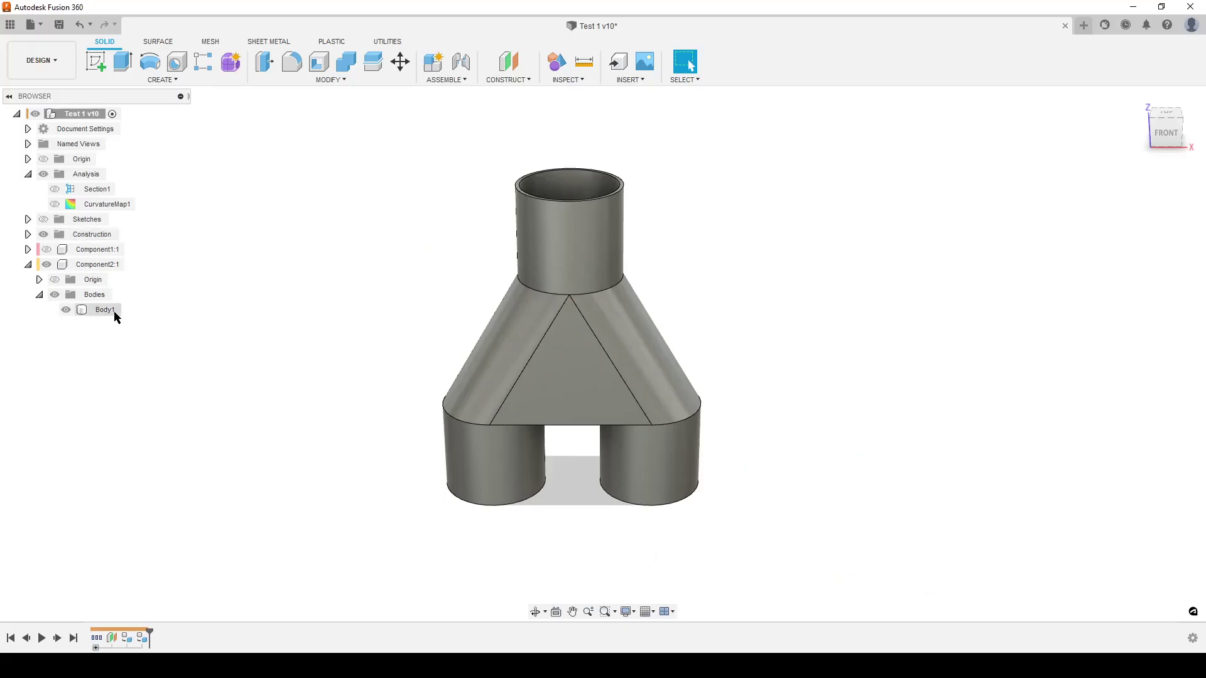
# Read Component2 Body1's properties: steel, 756.0222 g, volume 96308,5563 mm^3.
pyautogui.rightClick(106, 311)
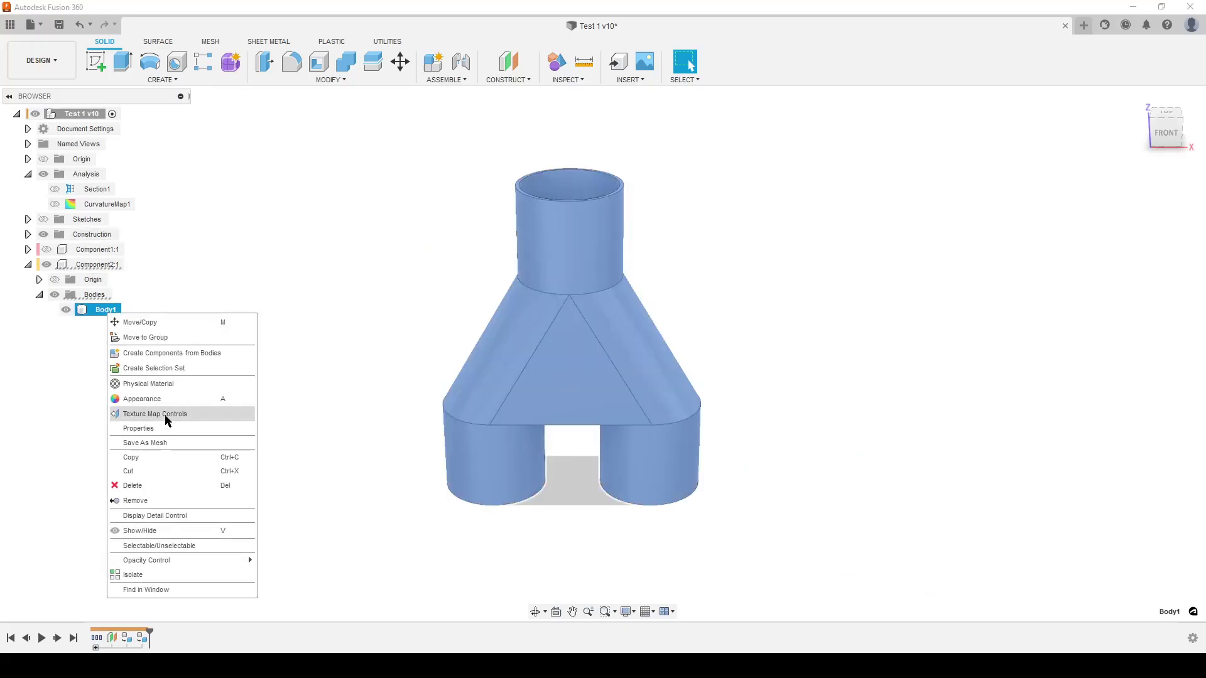
pyautogui.click(149, 428)
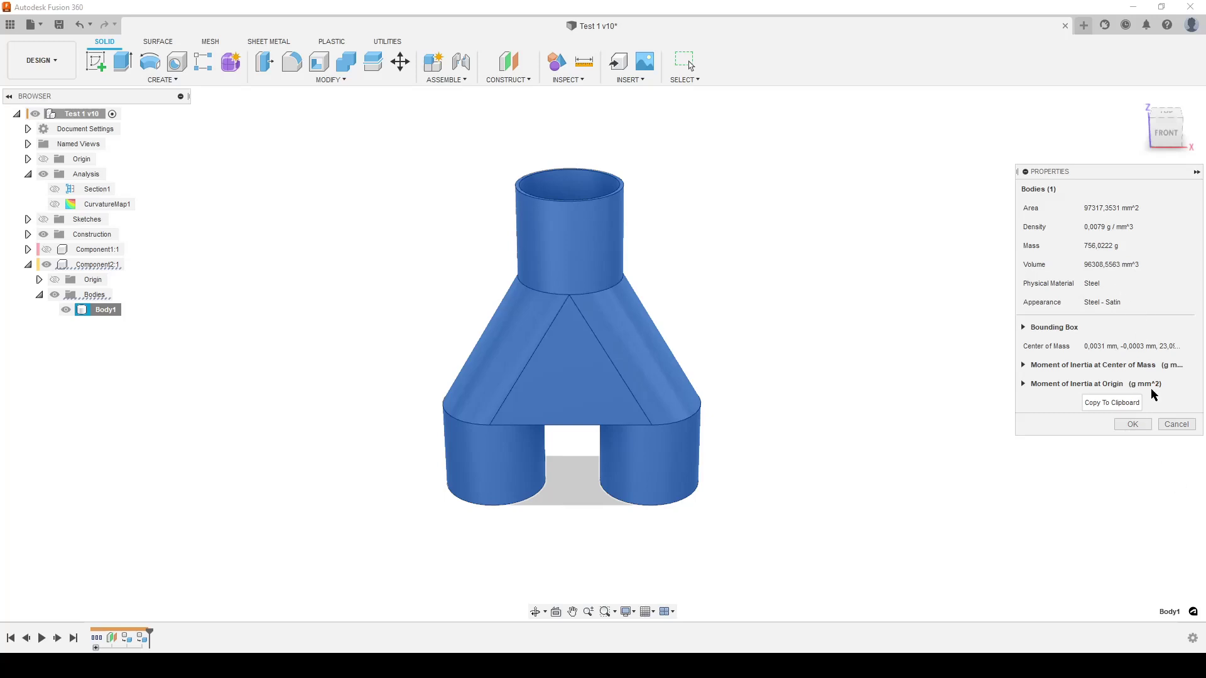
pyautogui.click(1176, 425)
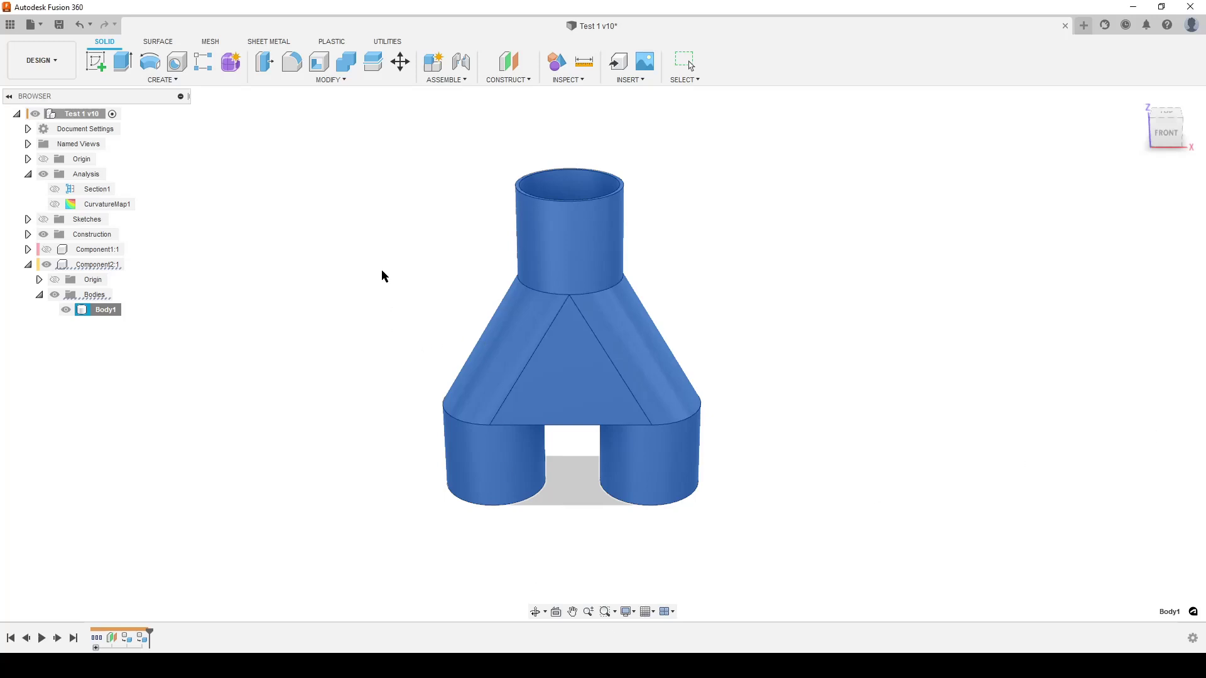
# Show only Component1 and read its Body1 properties: steel, 750,2495 g, 95573,1801 mm^3.
pyautogui.click(47, 250)
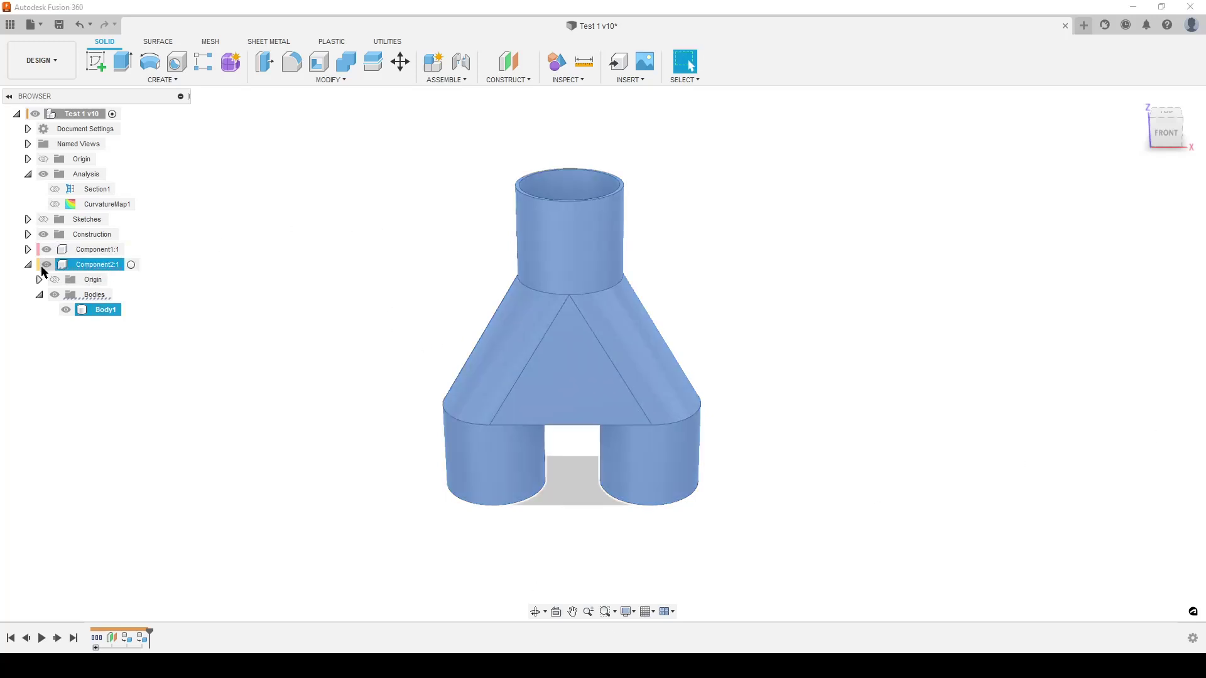
pyautogui.click(47, 265)
pyautogui.click(28, 250)
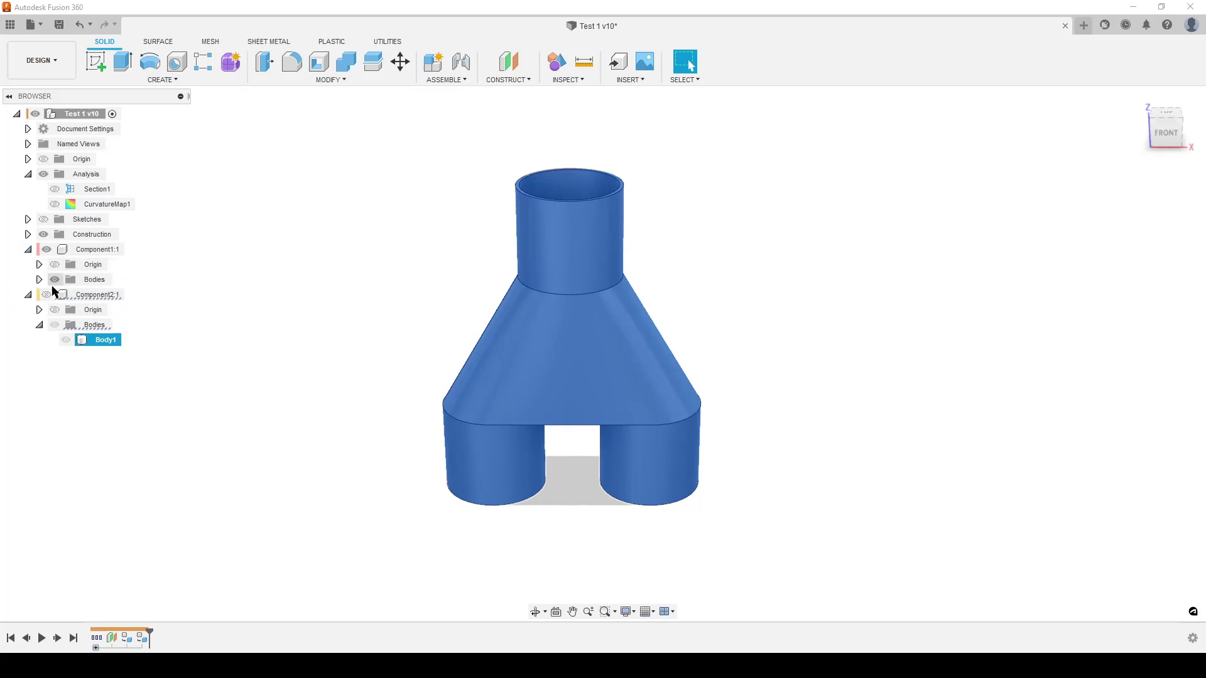
pyautogui.click(39, 279)
pyautogui.rightClick(89, 295)
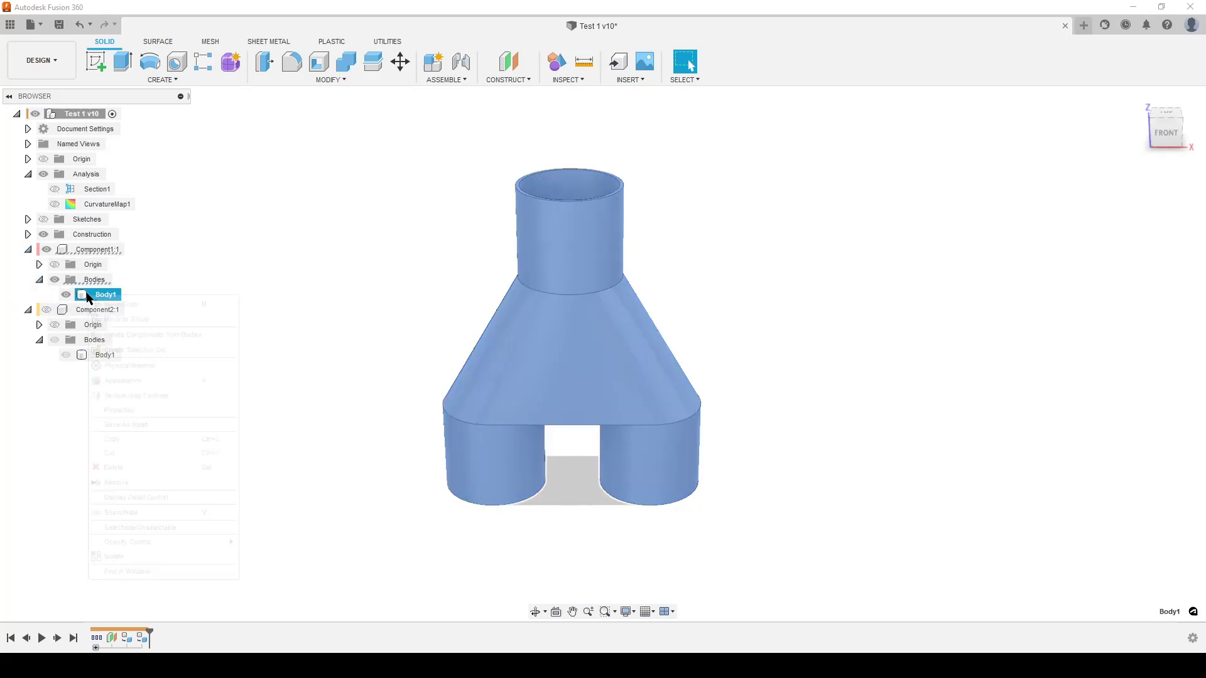
pyautogui.click(124, 415)
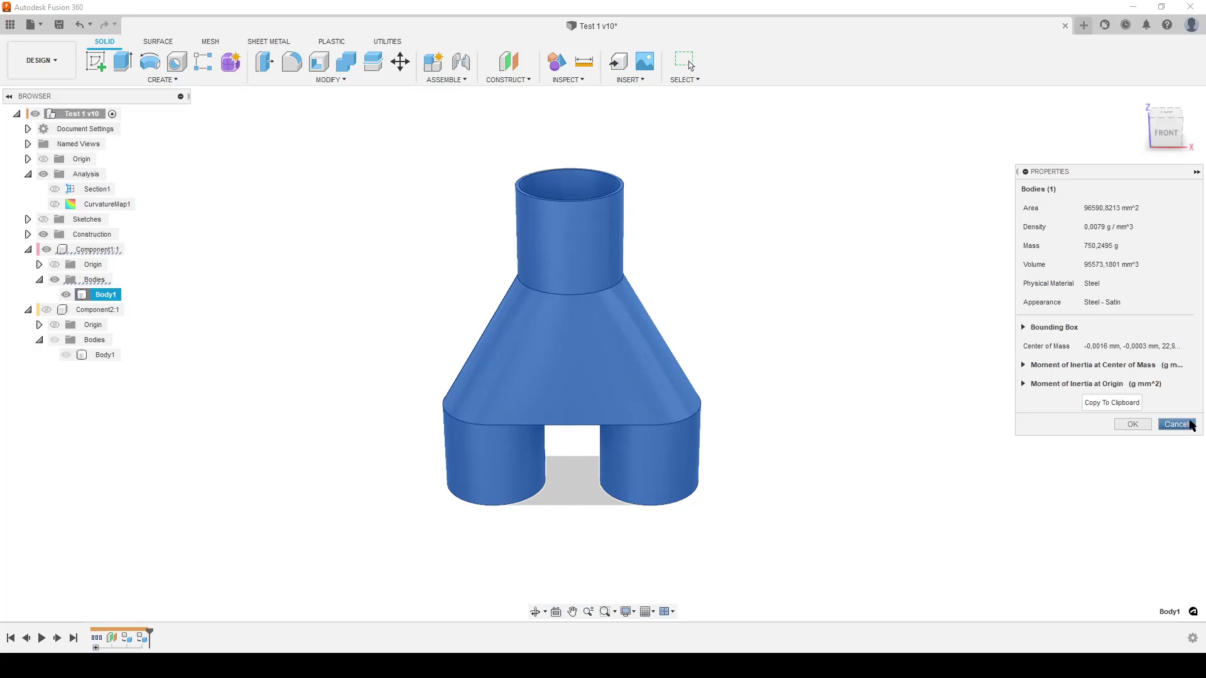
pyautogui.click(1176, 425)
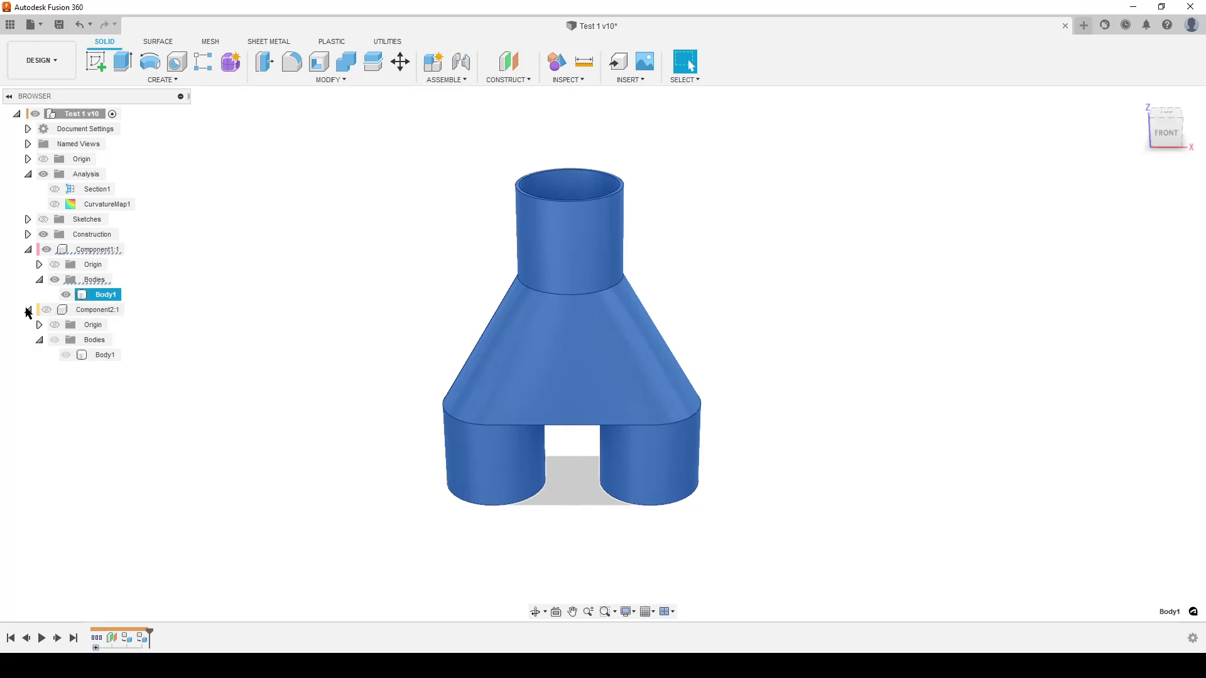
pyautogui.click(176, 274)
pyautogui.click(48, 311)
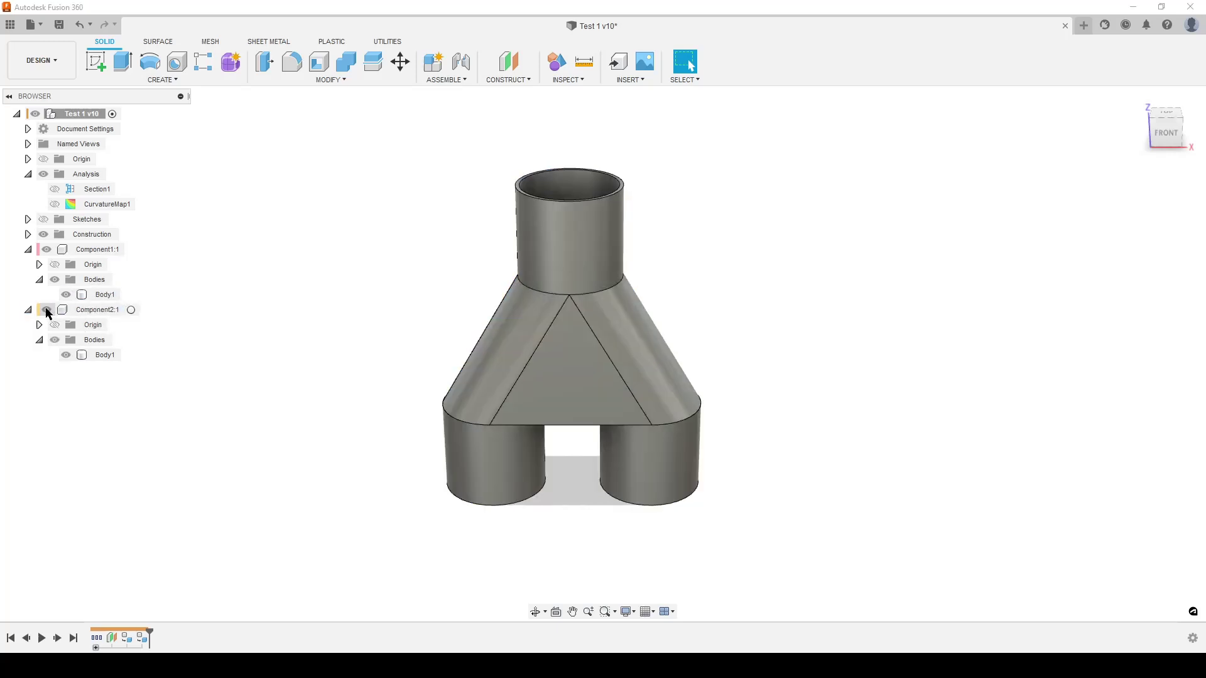
pyautogui.click(47, 310)
pyautogui.click(48, 310)
pyautogui.click(48, 310)
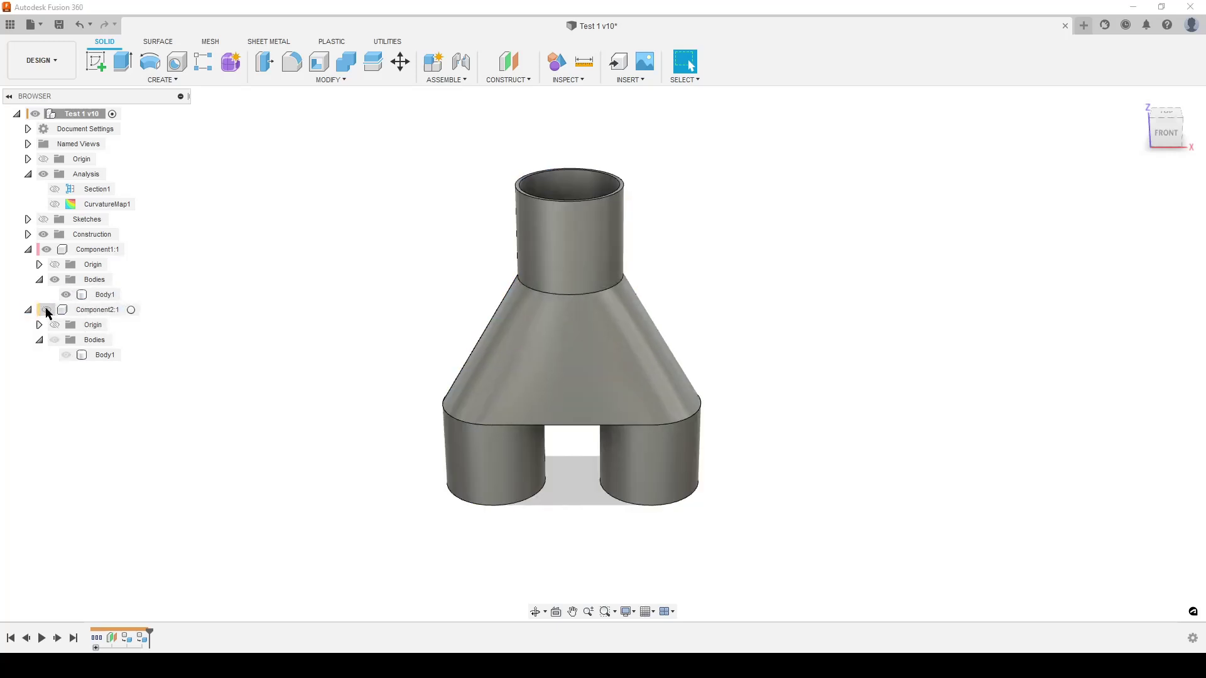
pyautogui.click(47, 310)
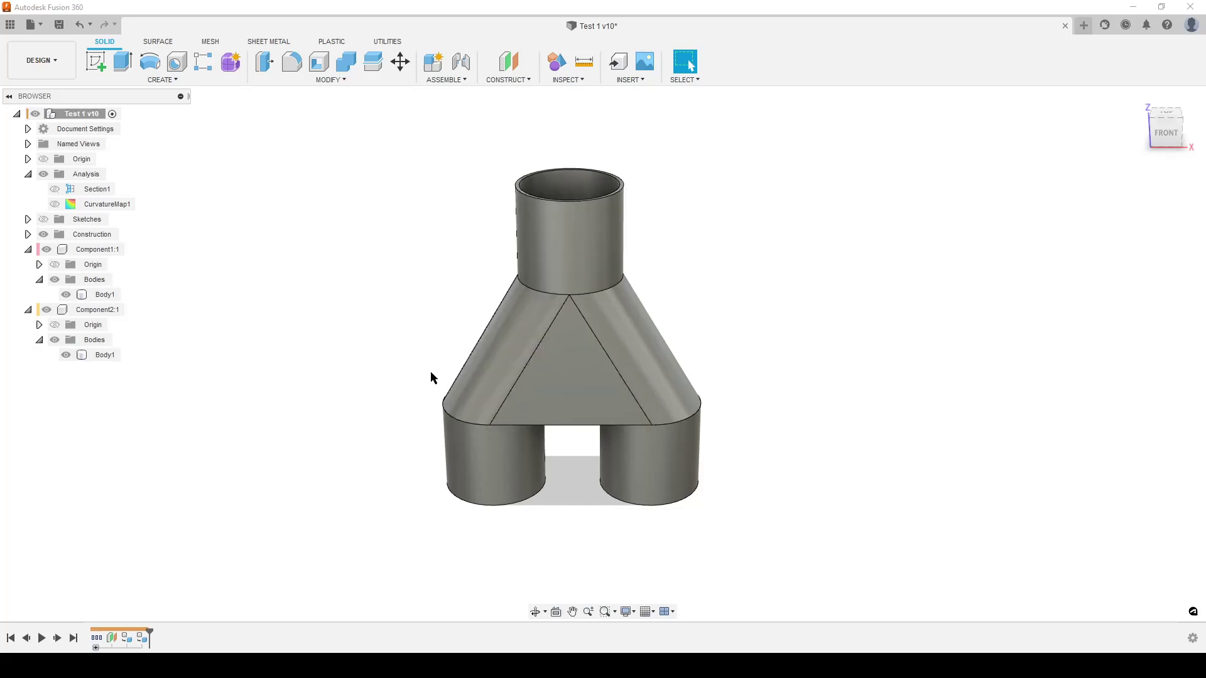
pyautogui.click(47, 310)
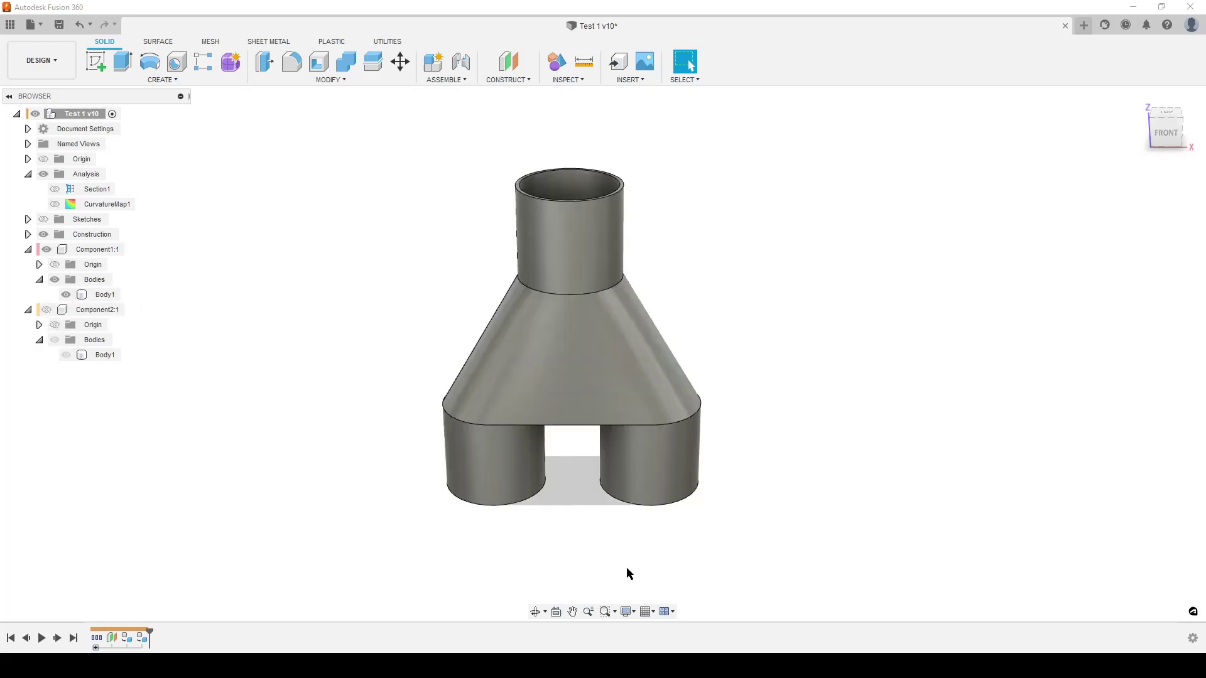
# Inspect Component1's body from below, front and left, and switch on Section1.
pyautogui.keyDown('shift'); pyautogui.moveTo(627, 573); pyautogui.dragTo(619, 441, button='middle'); pyautogui.keyUp('shift')
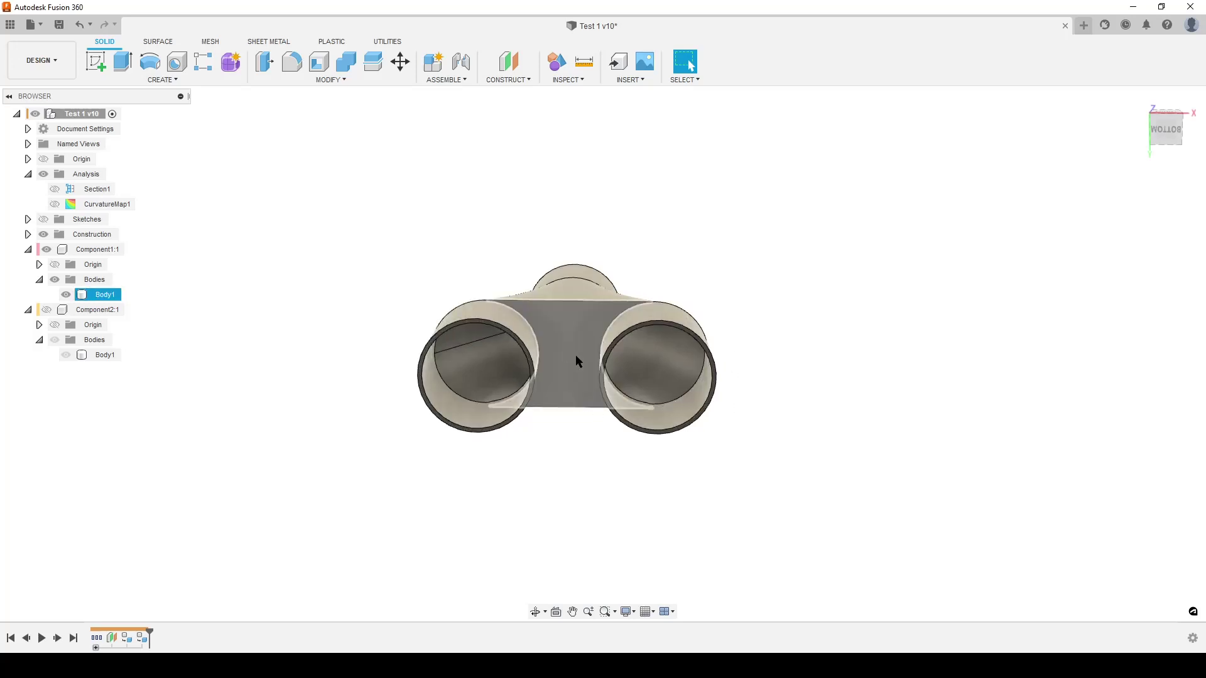
pyautogui.keyDown('shift'); pyautogui.moveTo(573, 350); pyautogui.dragTo(544, 358, button='middle'); pyautogui.keyUp('shift')
pyautogui.keyDown('shift'); pyautogui.moveTo(687, 527); pyautogui.dragTo(662, 416, button='middle'); pyautogui.keyUp('shift')
pyautogui.scroll(3, 762, 490)
pyautogui.click(563, 280)
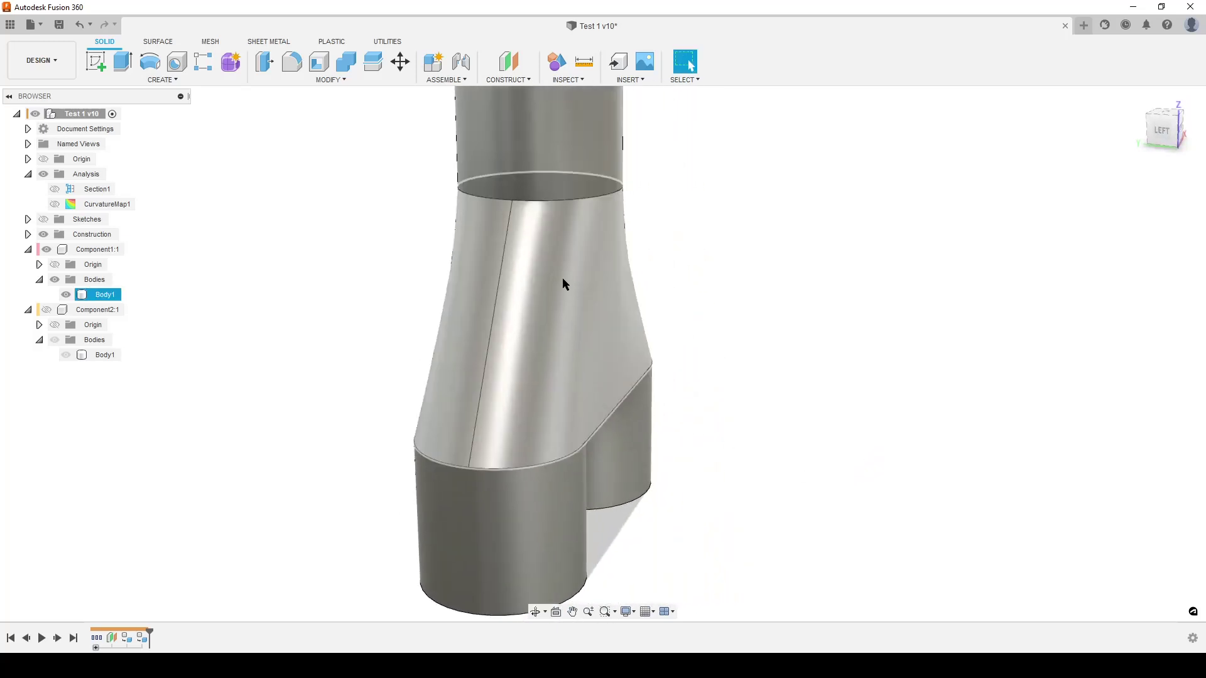
pyautogui.click(655, 345)
pyautogui.click(609, 312)
pyautogui.press('Escape')
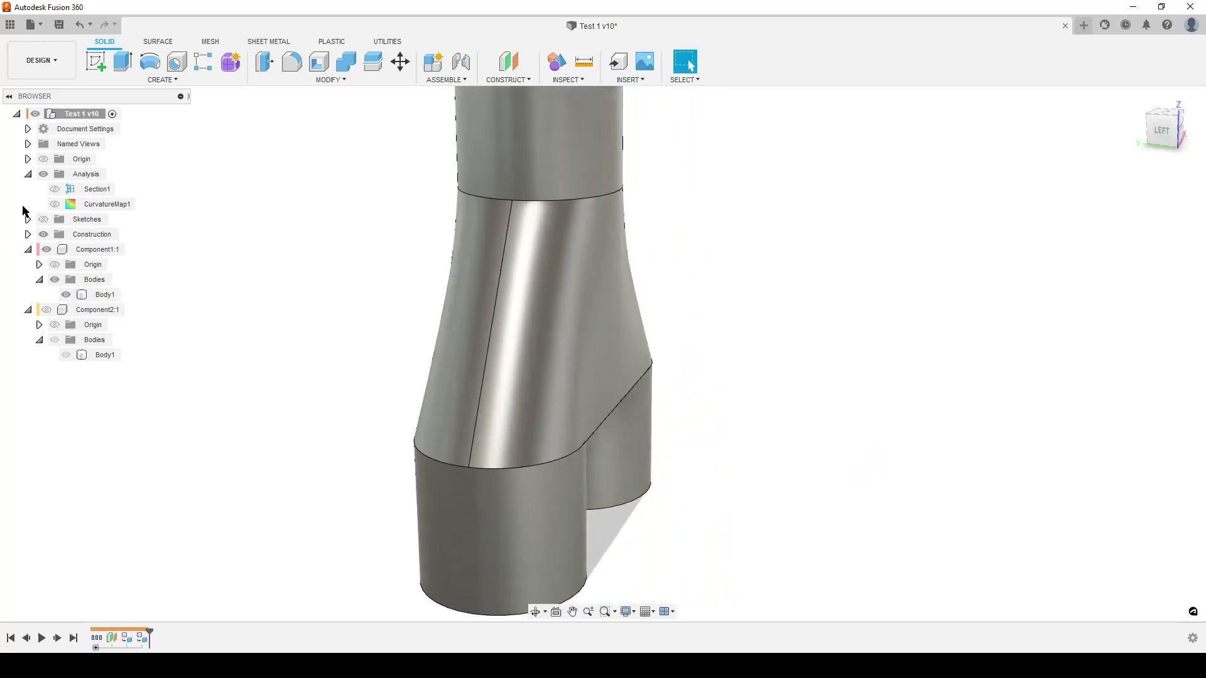
pyautogui.click(63, 189)
# Turn the Section1 cut on and view it straight down from the top.
pyautogui.click(55, 189)
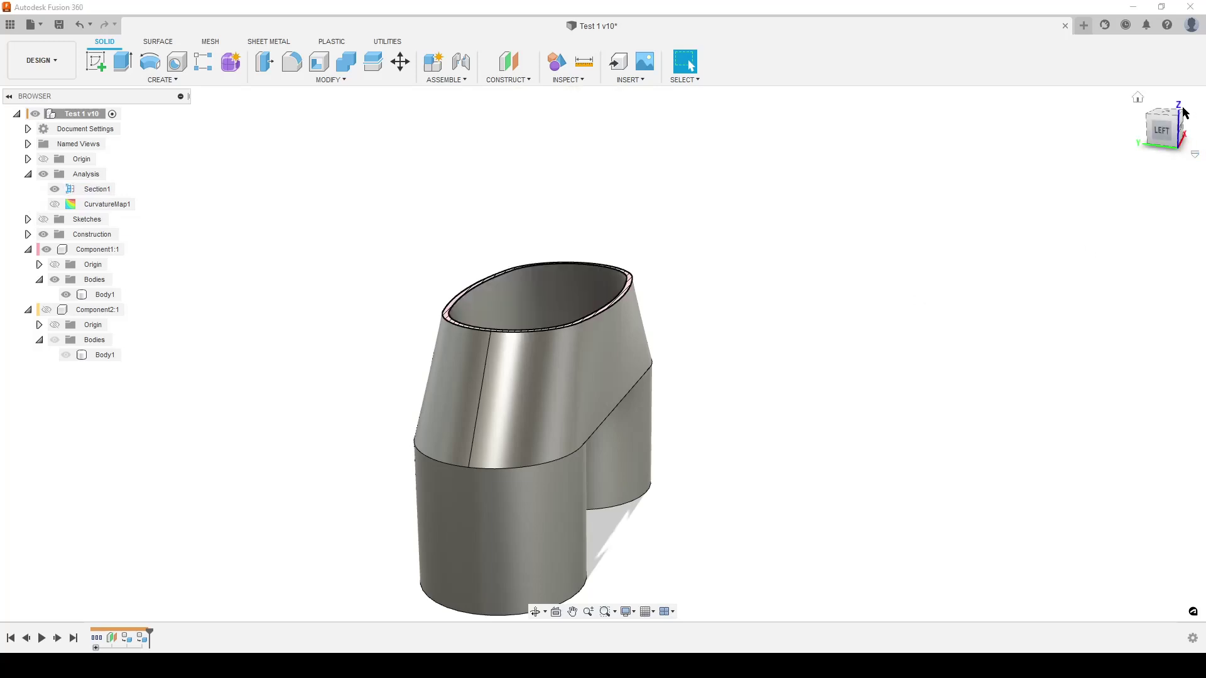
pyautogui.moveTo(1162, 125); pyautogui.dragTo(1124, 135)
pyautogui.click(1166, 120)
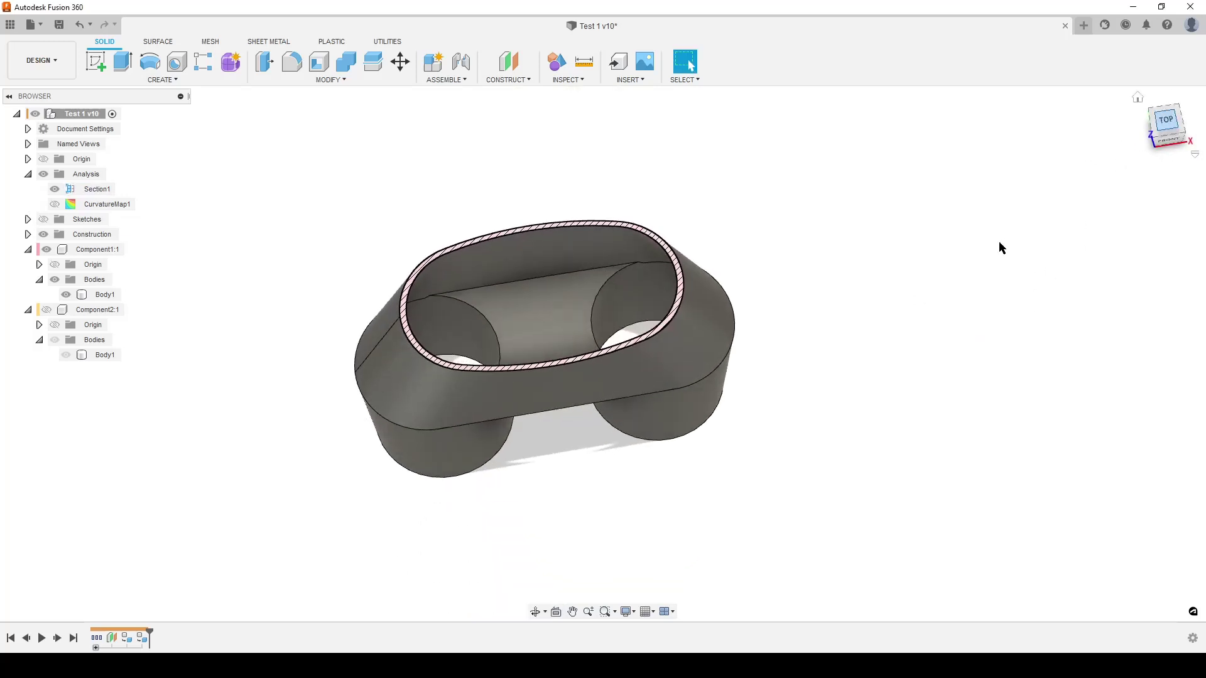
pyautogui.click(528, 232)
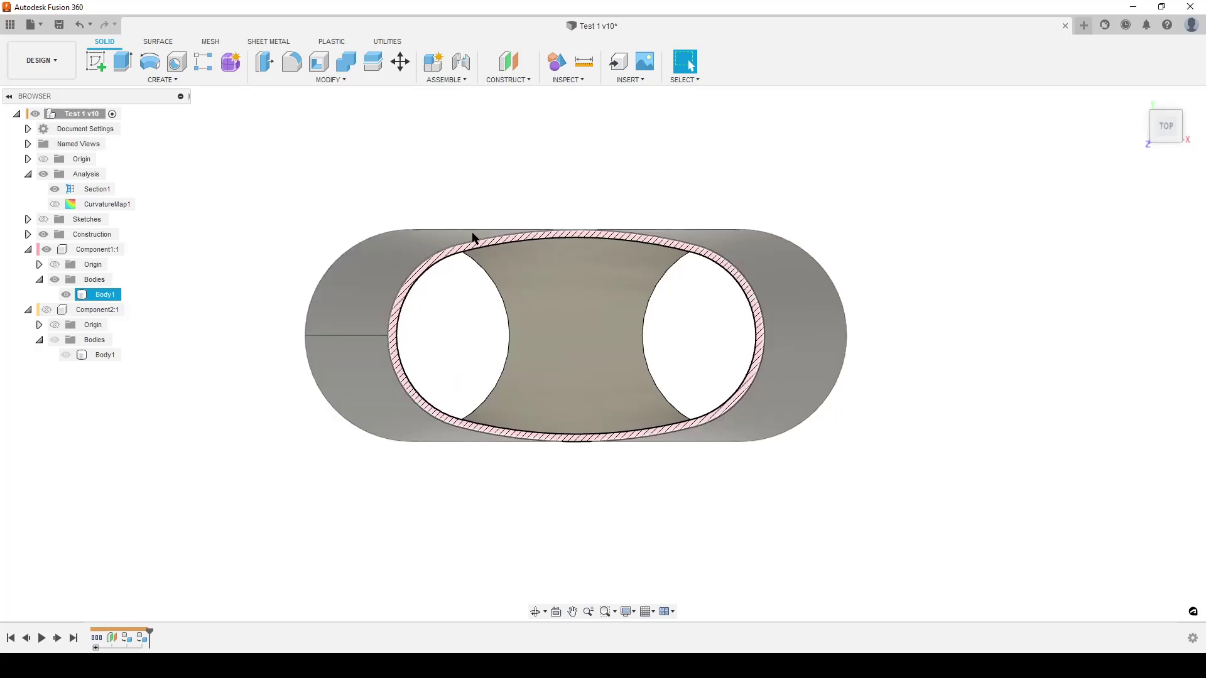
pyautogui.press('Escape')
# Compare Component2's hatched slot section with Component1's, then restore Component1 at a tilted front view.
pyautogui.click(47, 309)
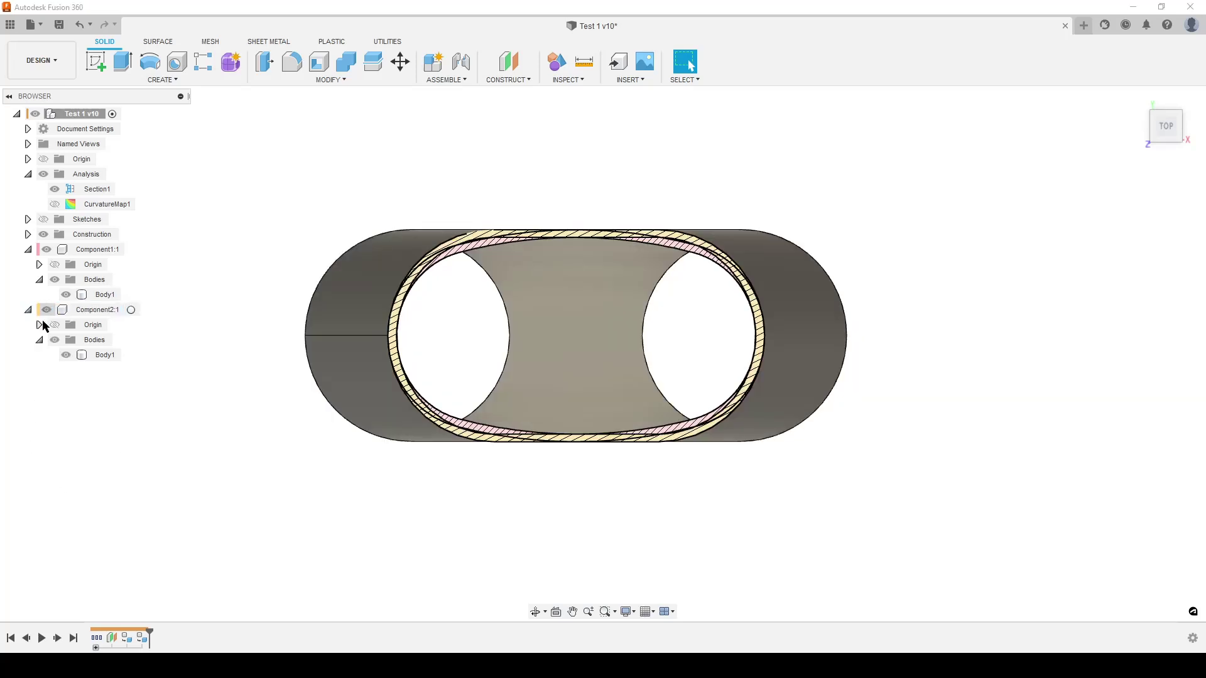
pyautogui.click(101, 354)
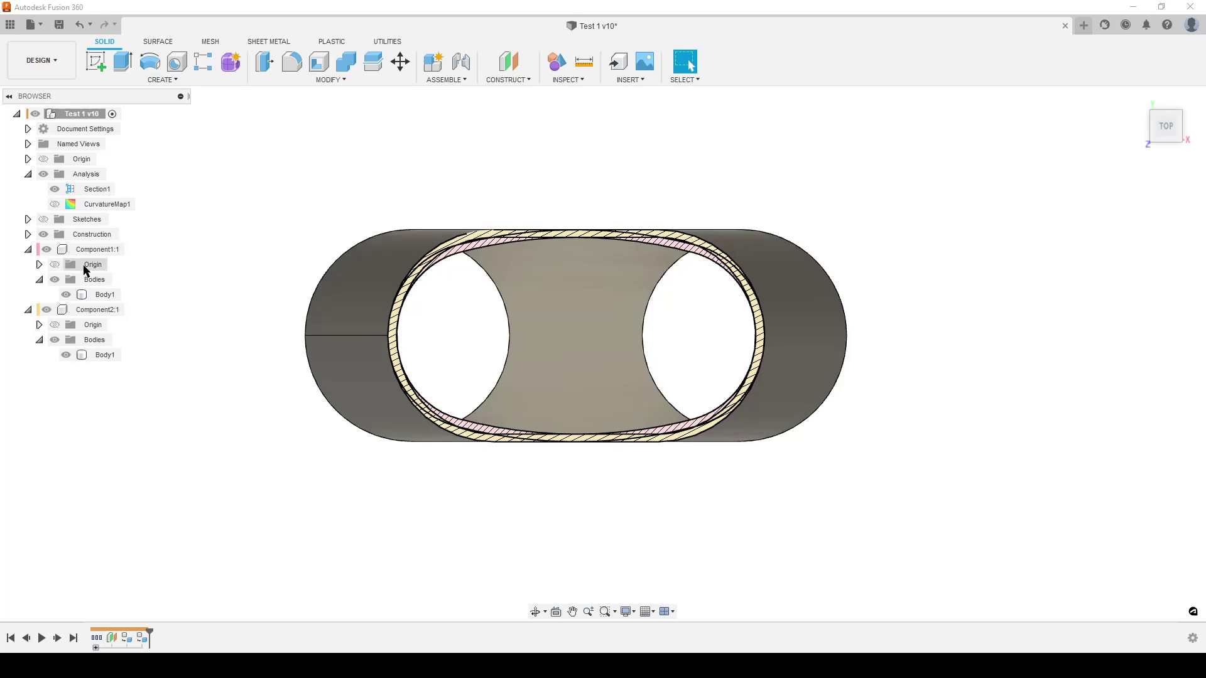
pyautogui.click(47, 249)
pyautogui.click(705, 477)
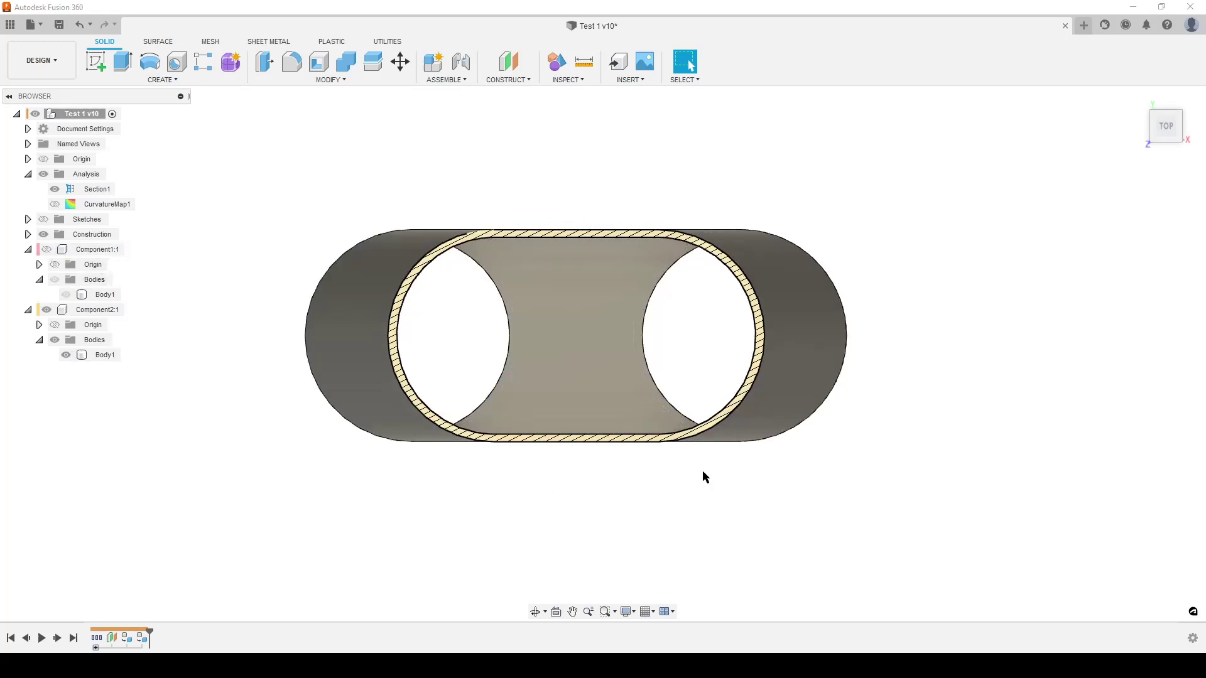
pyautogui.click(46, 249)
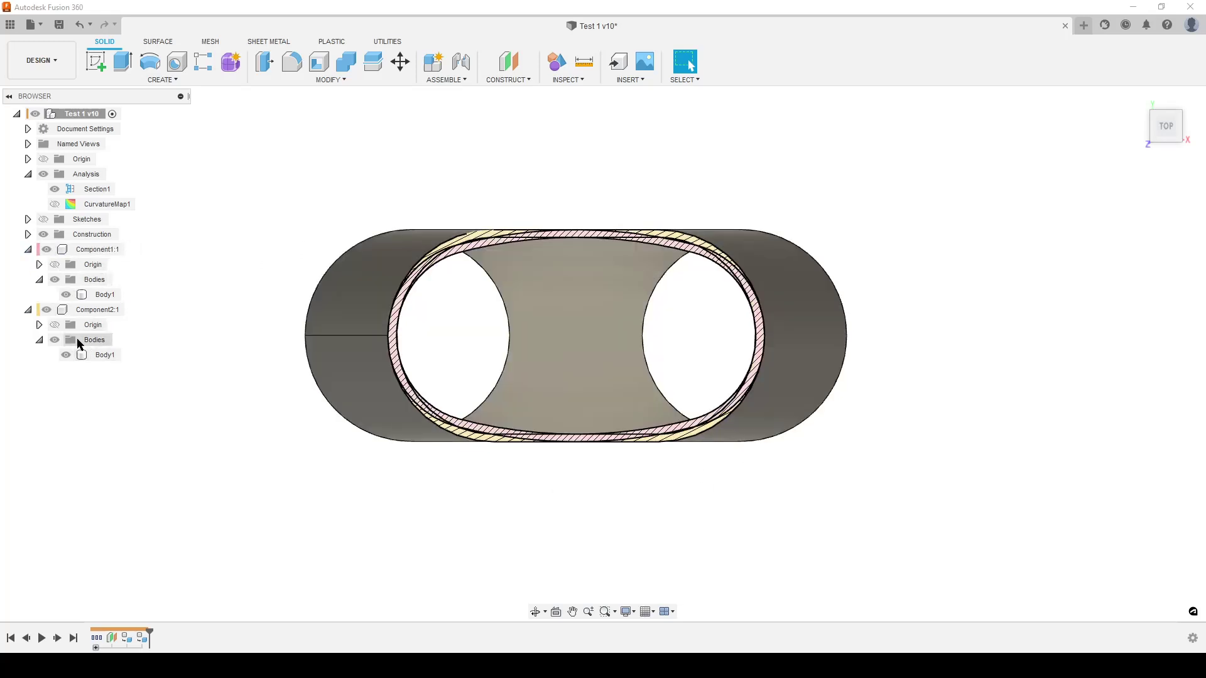
pyautogui.click(46, 310)
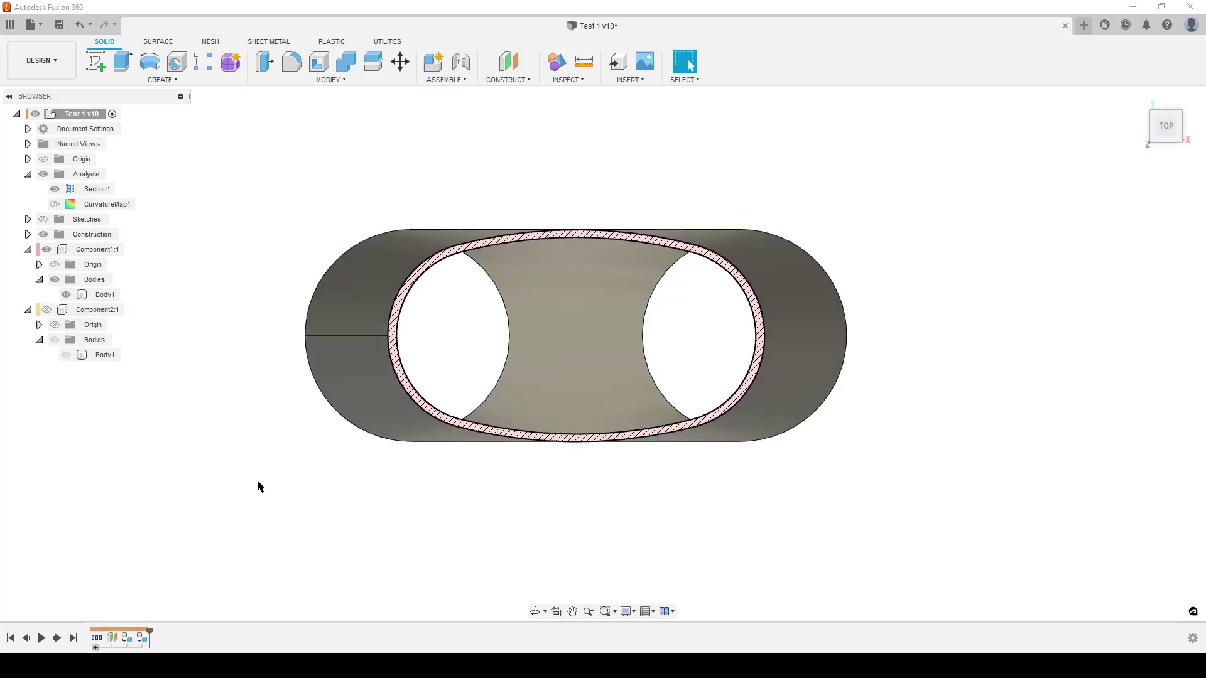
pyautogui.scroll(-2, 170, 451)
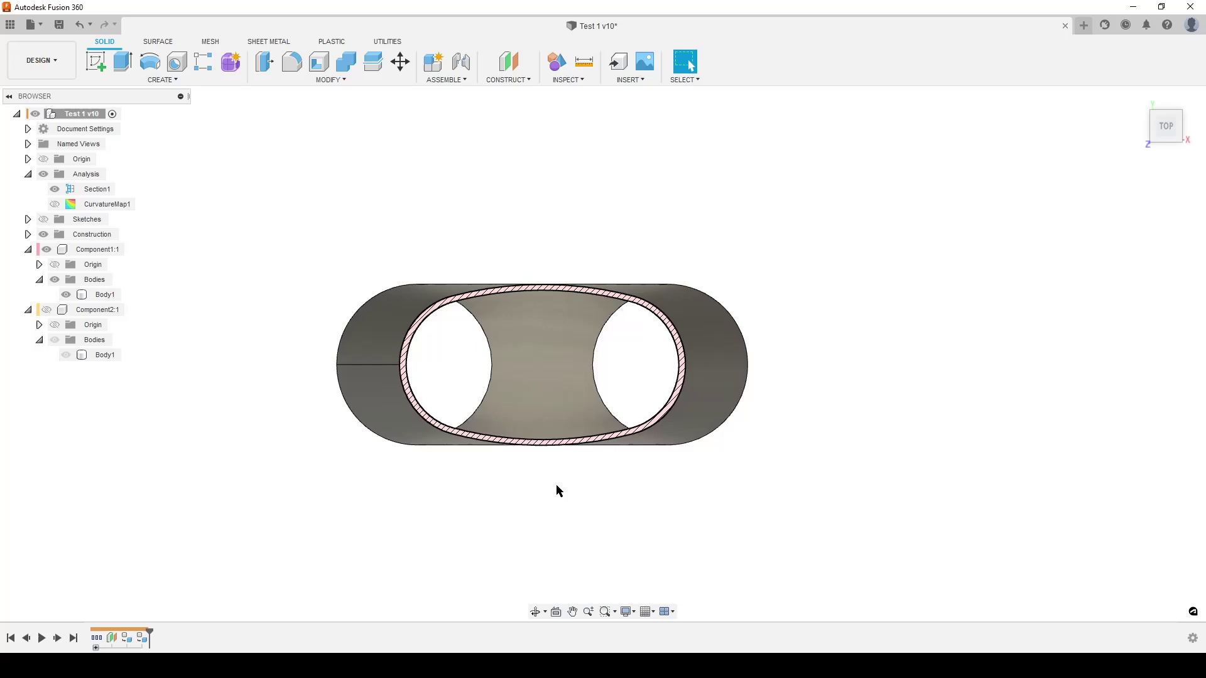
pyautogui.keyDown('shift'); pyautogui.moveTo(558, 490); pyautogui.dragTo(676, 460, button='middle'); pyautogui.keyUp('shift')
pyautogui.scroll(3, 676, 461)
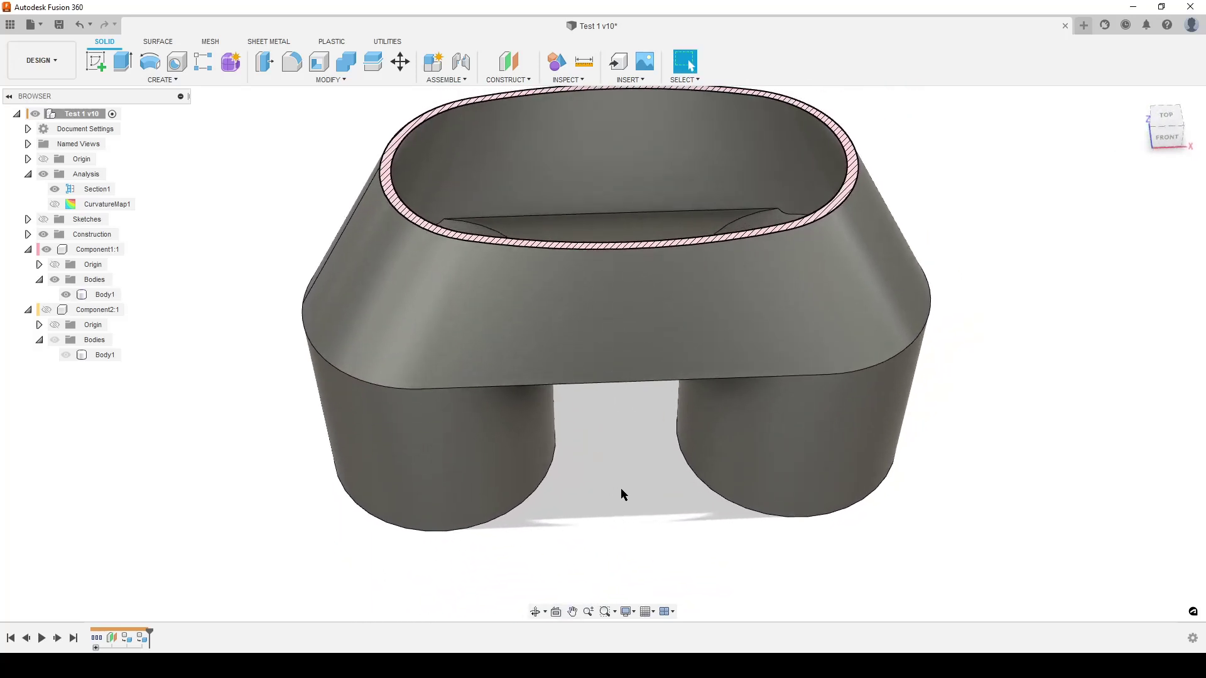
pyautogui.scroll(-2, 621, 488)
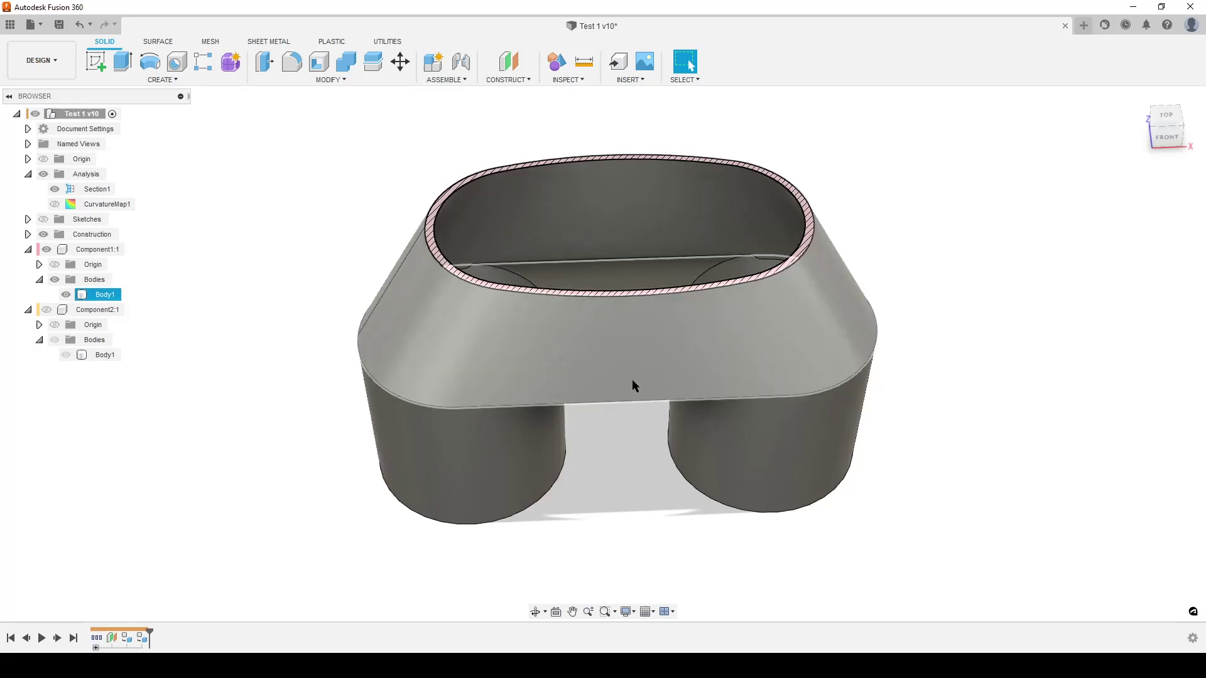
# Hide Section1 to show the uncut pipe, briefly showing and hiding Component2's body.
pyautogui.click(55, 189)
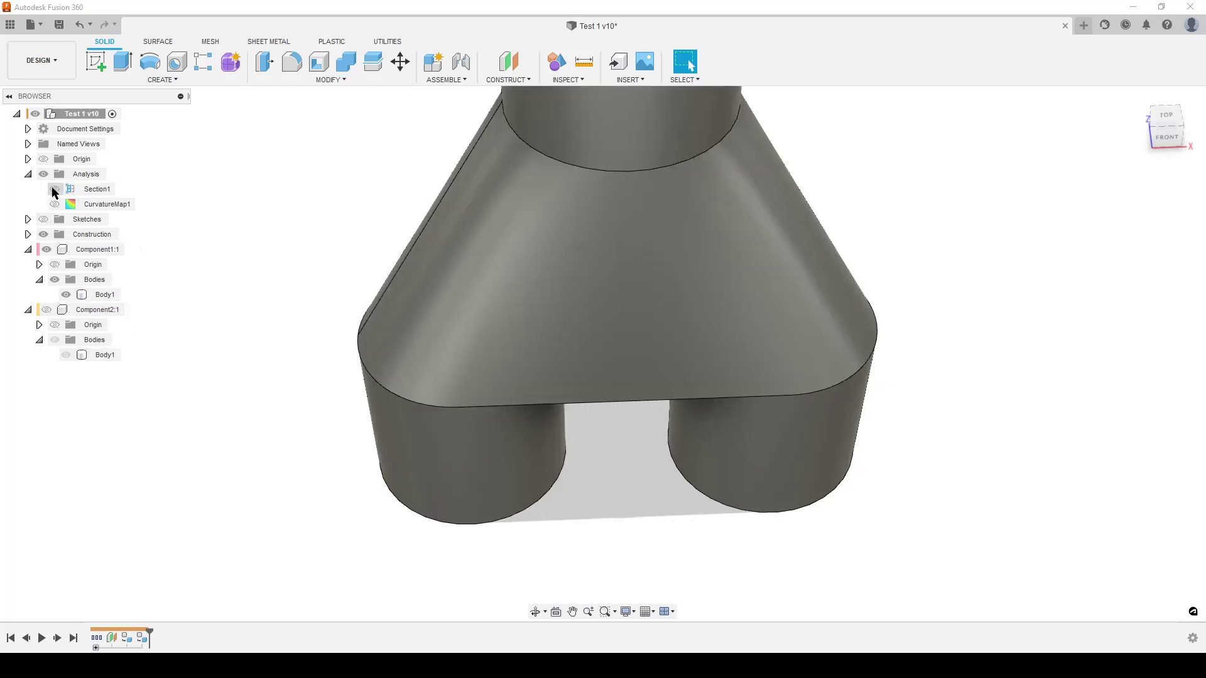
pyautogui.moveTo(624, 356); pyautogui.dragTo(613, 389)
pyautogui.press('Escape')
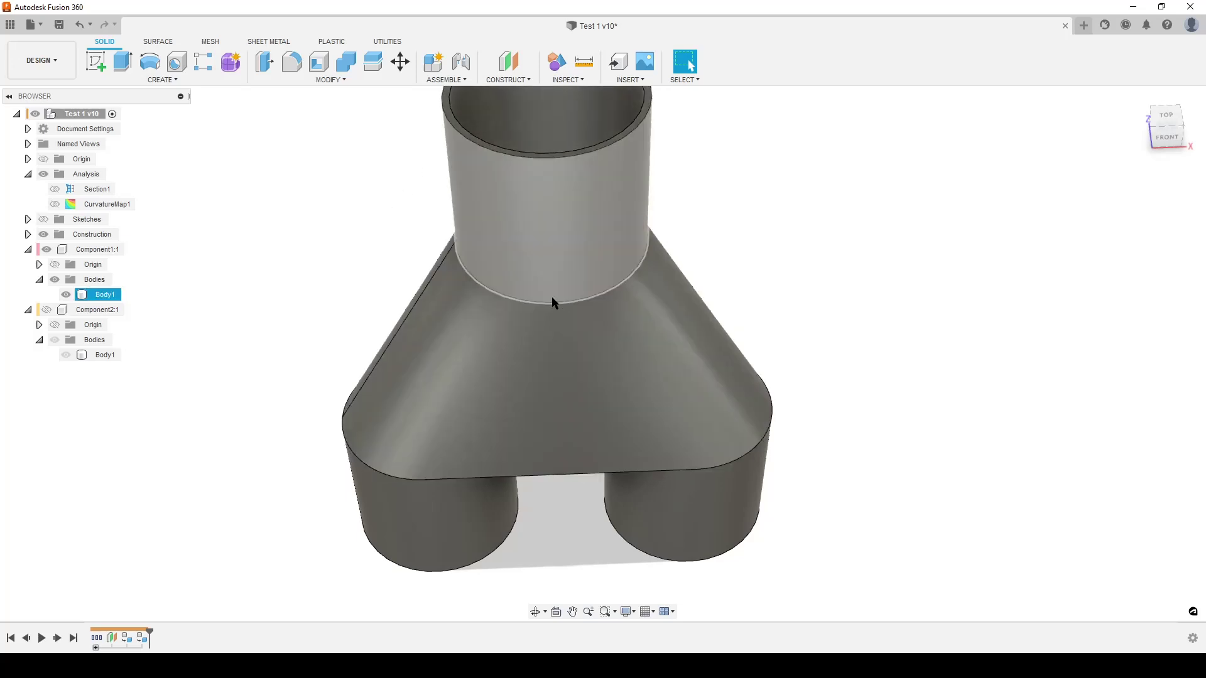
pyautogui.scroll(-2, 929, 443)
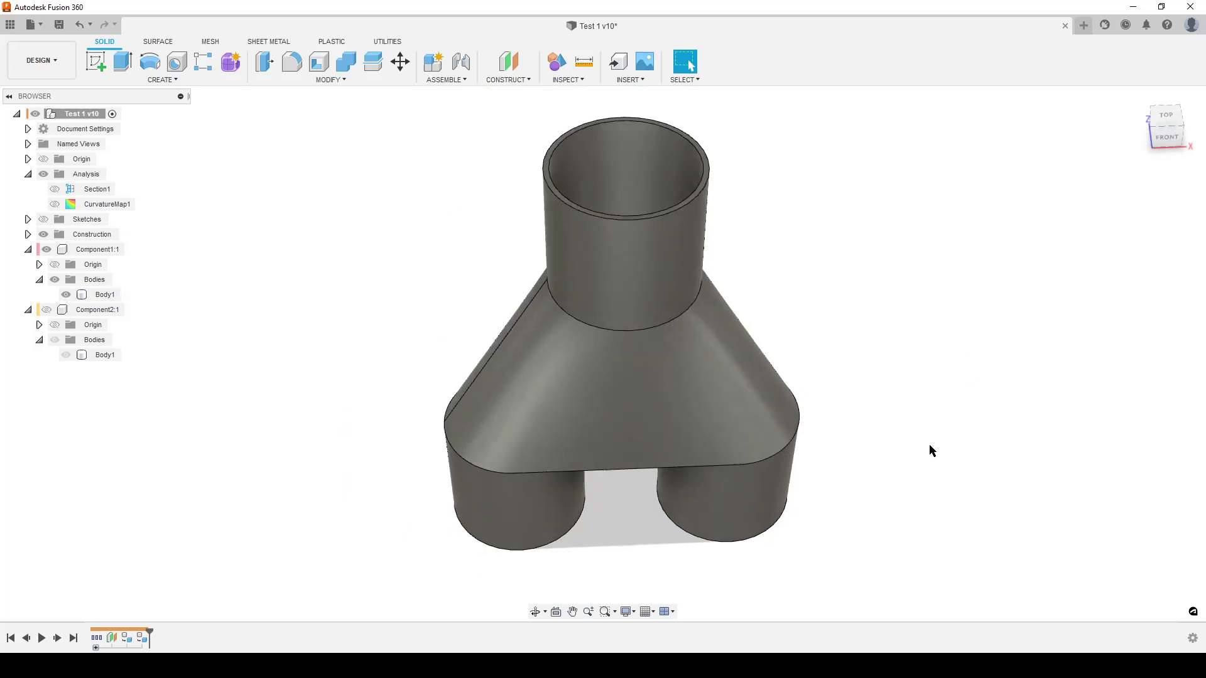
pyautogui.keyDown('shift'); pyautogui.moveTo(929, 444); pyautogui.dragTo(897, 377, button='middle'); pyautogui.keyUp('shift')
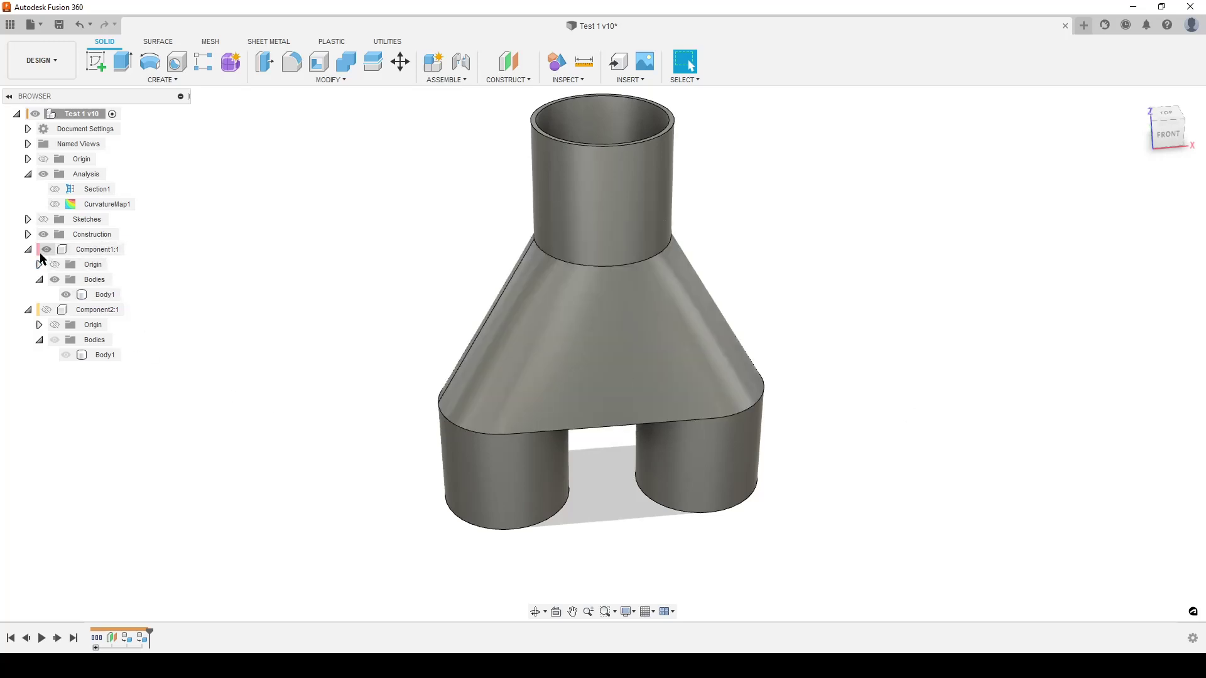
pyautogui.click(46, 309)
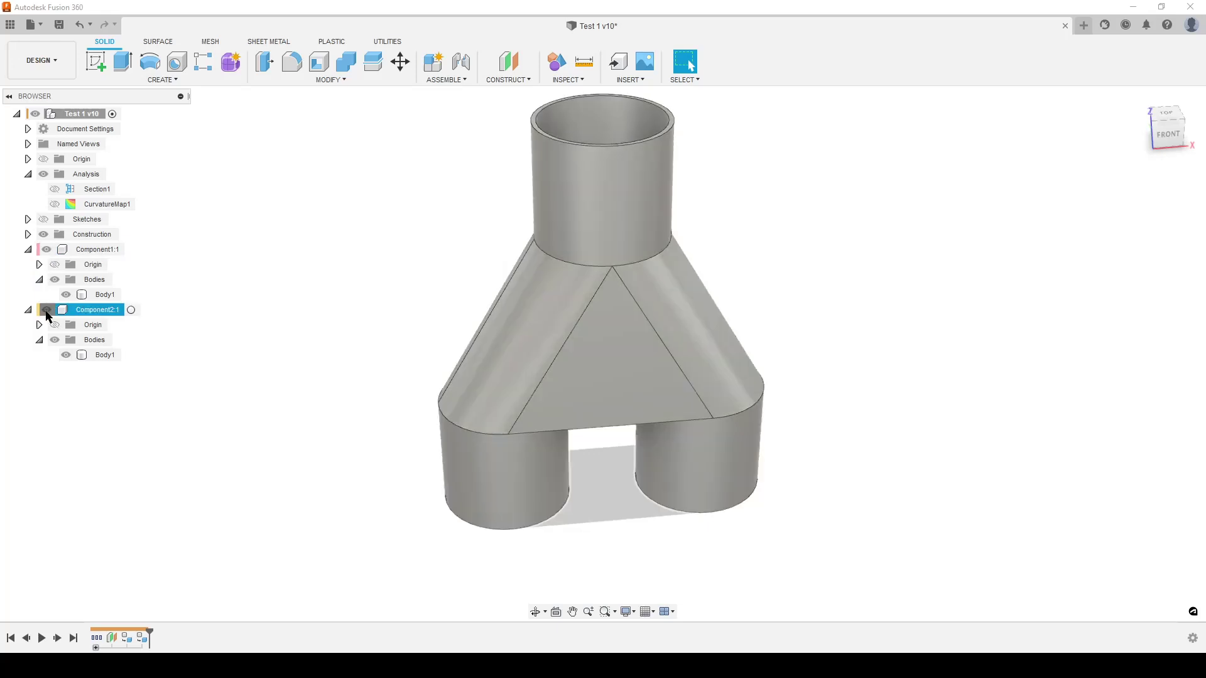
pyautogui.click(46, 309)
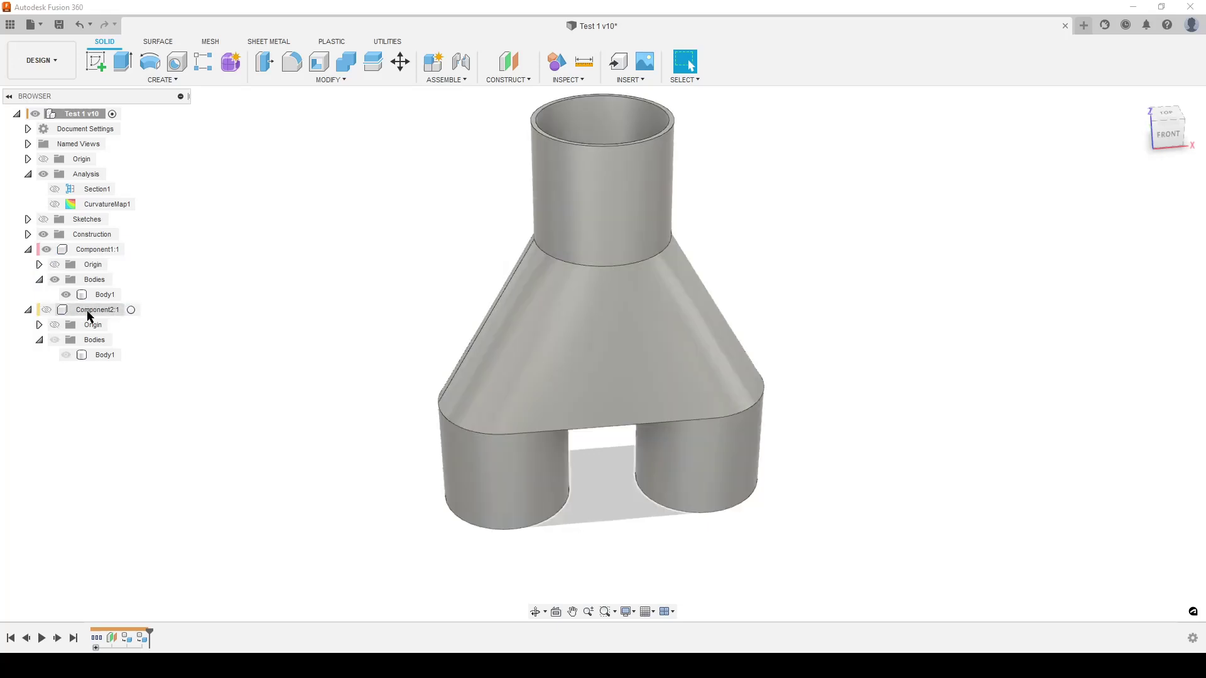
# Toggle Component2's body and orbit around the uncut pipe to inspect its sides.
pyautogui.click(46, 310)
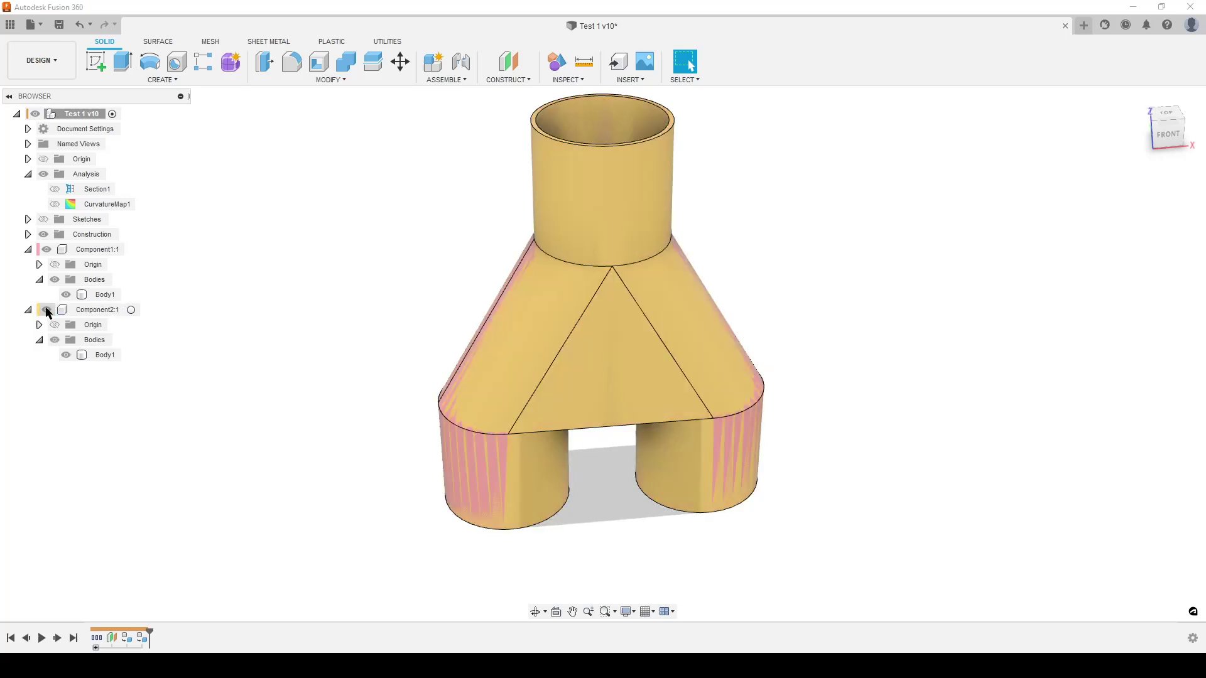
pyautogui.click(47, 310)
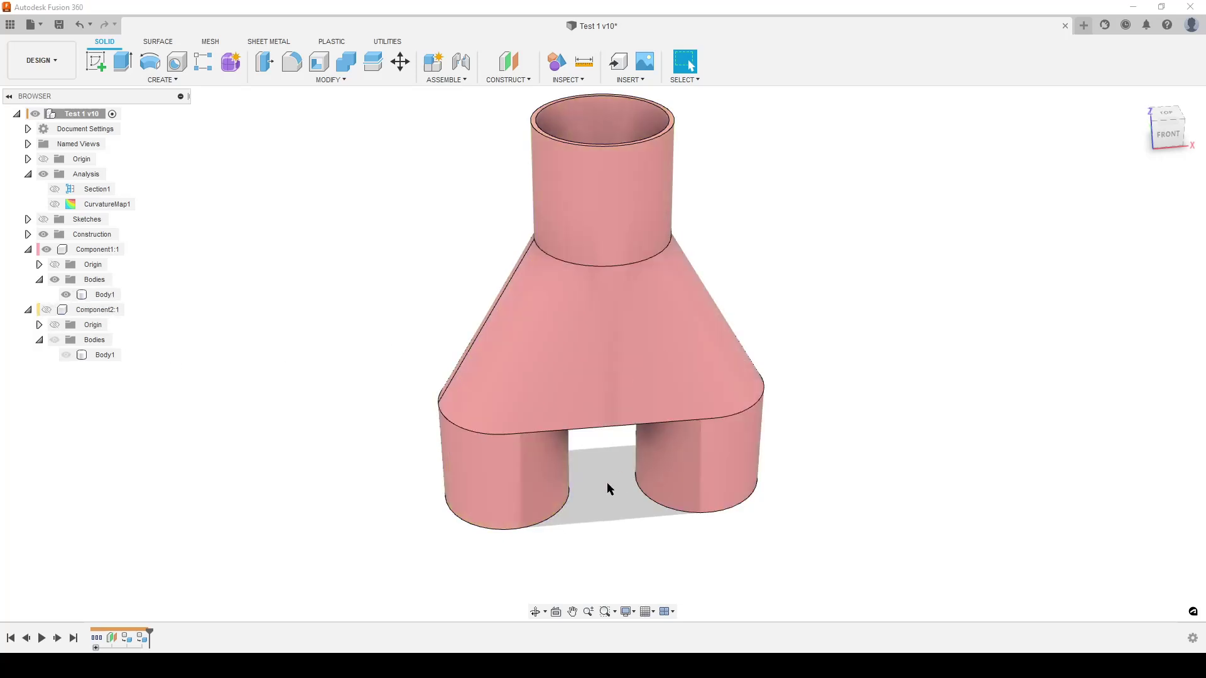
pyautogui.keyDown('shift'); pyautogui.moveTo(607, 482); pyautogui.dragTo(431, 379, button='middle'); pyautogui.keyUp('shift')
pyautogui.scroll(-3, 431, 379)
pyautogui.keyDown('shift'); pyautogui.moveTo(701, 457); pyautogui.dragTo(783, 463, button='middle'); pyautogui.keyUp('shift')
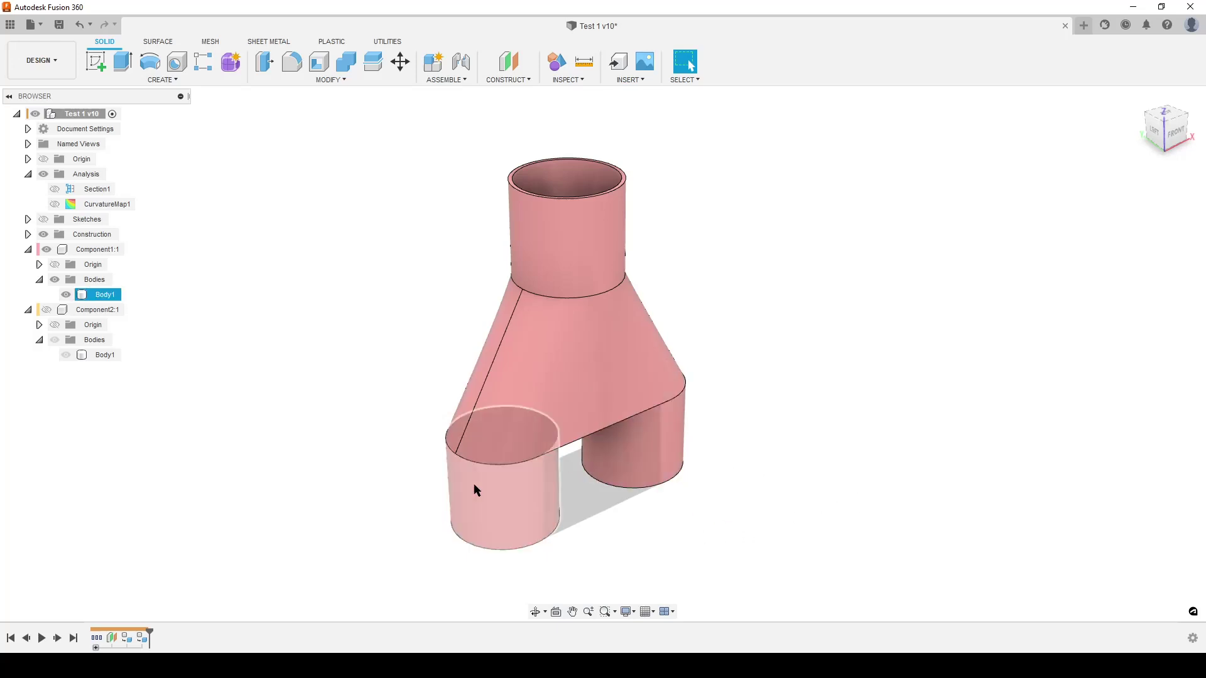
pyautogui.keyDown('shift'); pyautogui.moveTo(335, 289); pyautogui.dragTo(393, 328, button='middle'); pyautogui.keyUp('shift')
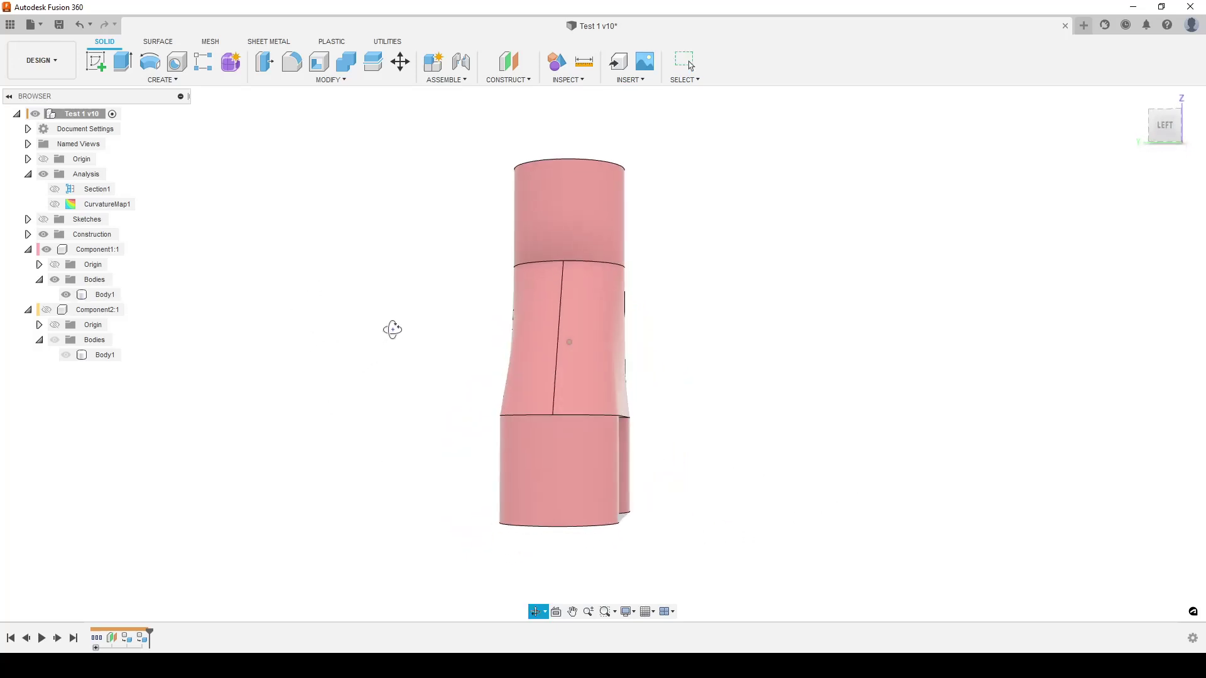
pyautogui.click(619, 289)
pyautogui.click(942, 333)
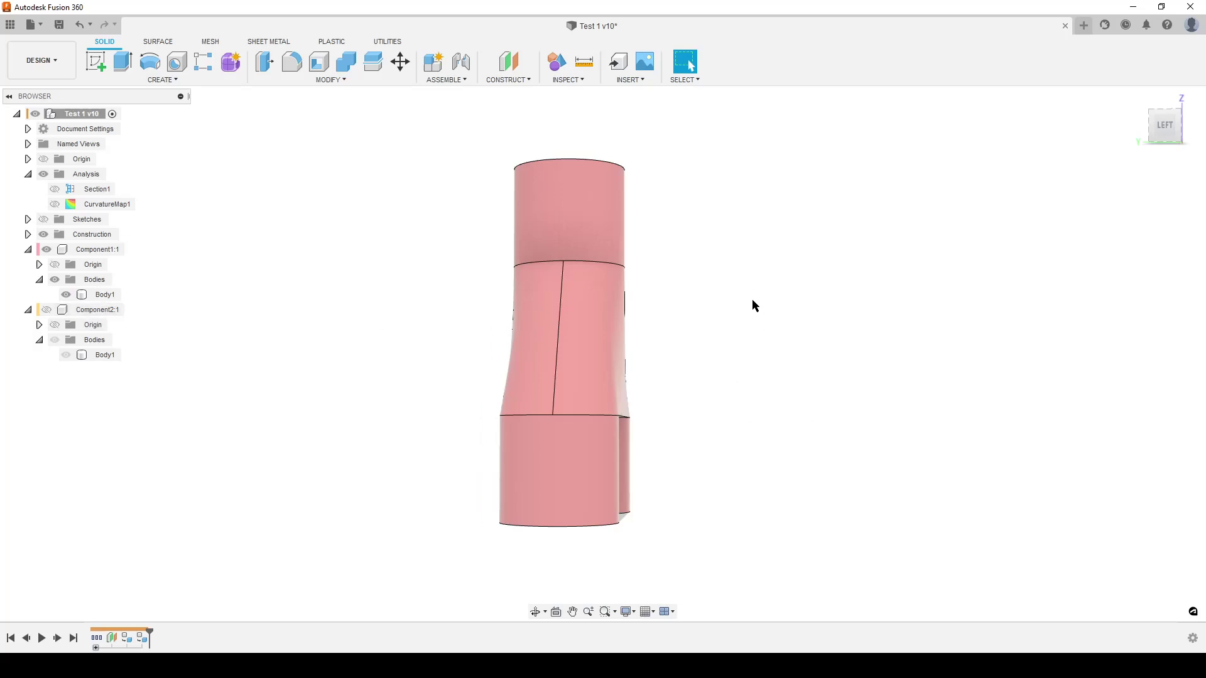
# Show only Component2's body, viewed from an angled front view.
pyautogui.keyDown('shift'); pyautogui.moveTo(753, 301); pyautogui.dragTo(628, 339, button='middle'); pyautogui.keyUp('shift')
pyautogui.press('Escape')
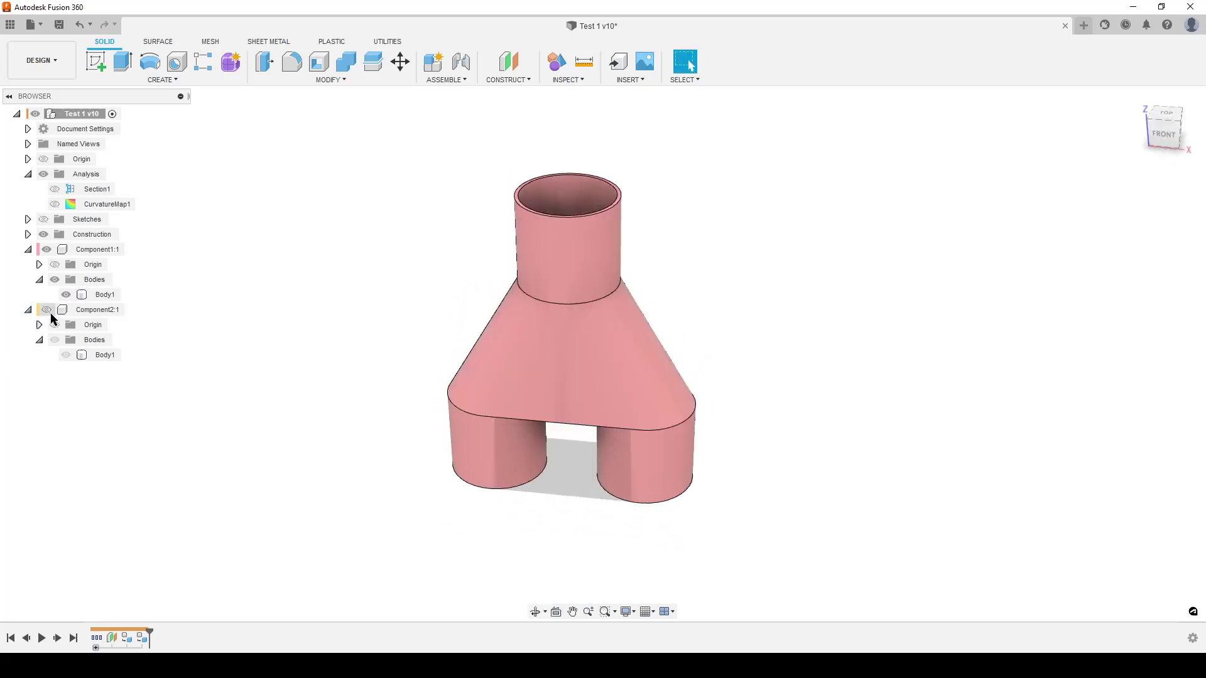
pyautogui.click(47, 310)
pyautogui.click(47, 249)
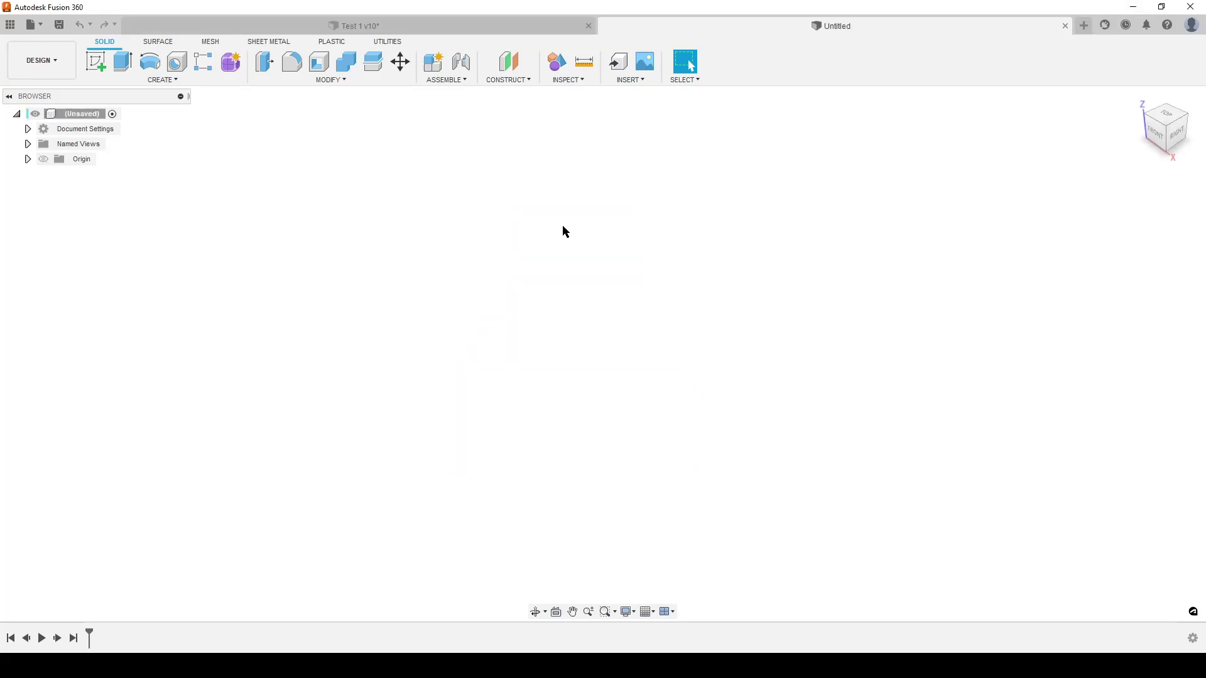
# Snap Fusion to the right half and the enlarged Tri-Connector drawing to the left half.
pyautogui.moveTo(600, 6)
pyautogui.mouseDown()
pyautogui.moveTo(530, 194)
pyautogui.moveTo(1202, 189)
pyautogui.mouseUp()
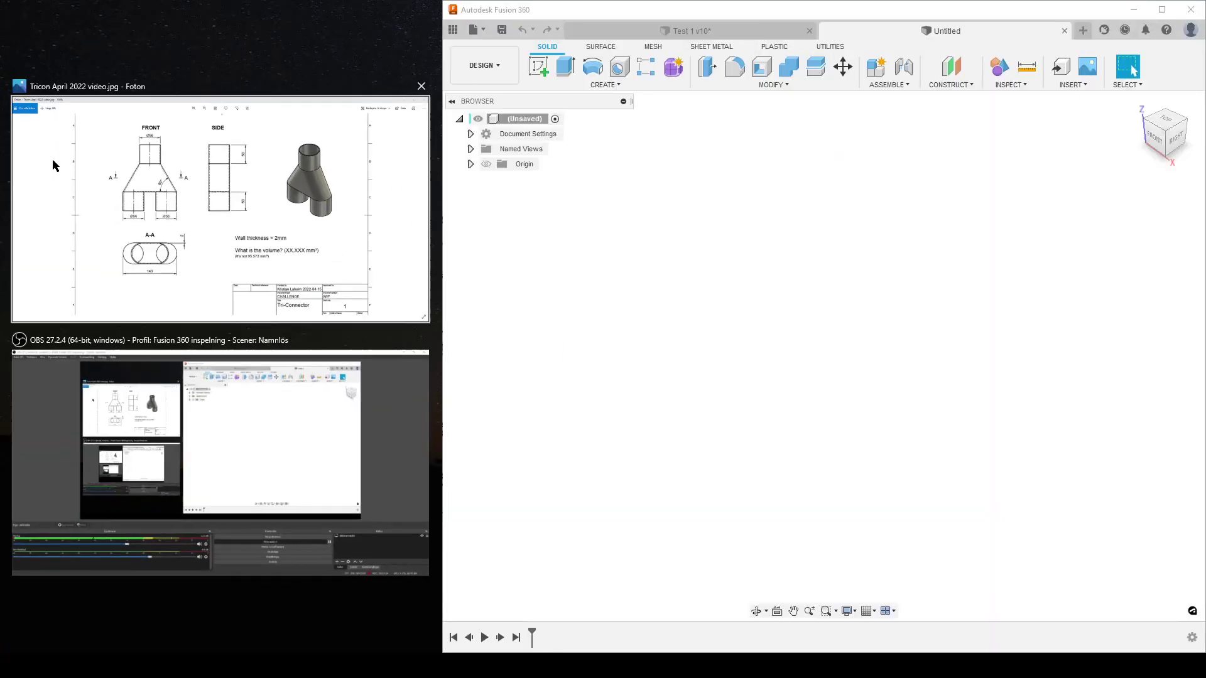
pyautogui.click(141, 201)
pyautogui.scroll(3, 156, 348)
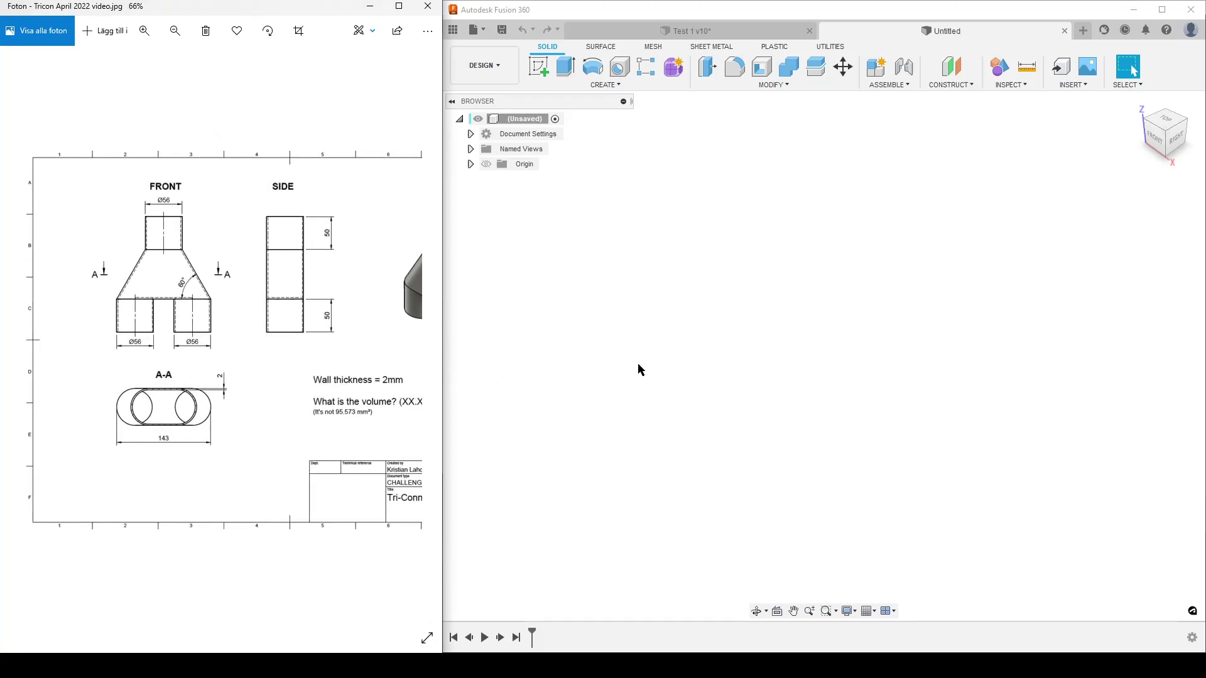
pyautogui.click(608, 85)
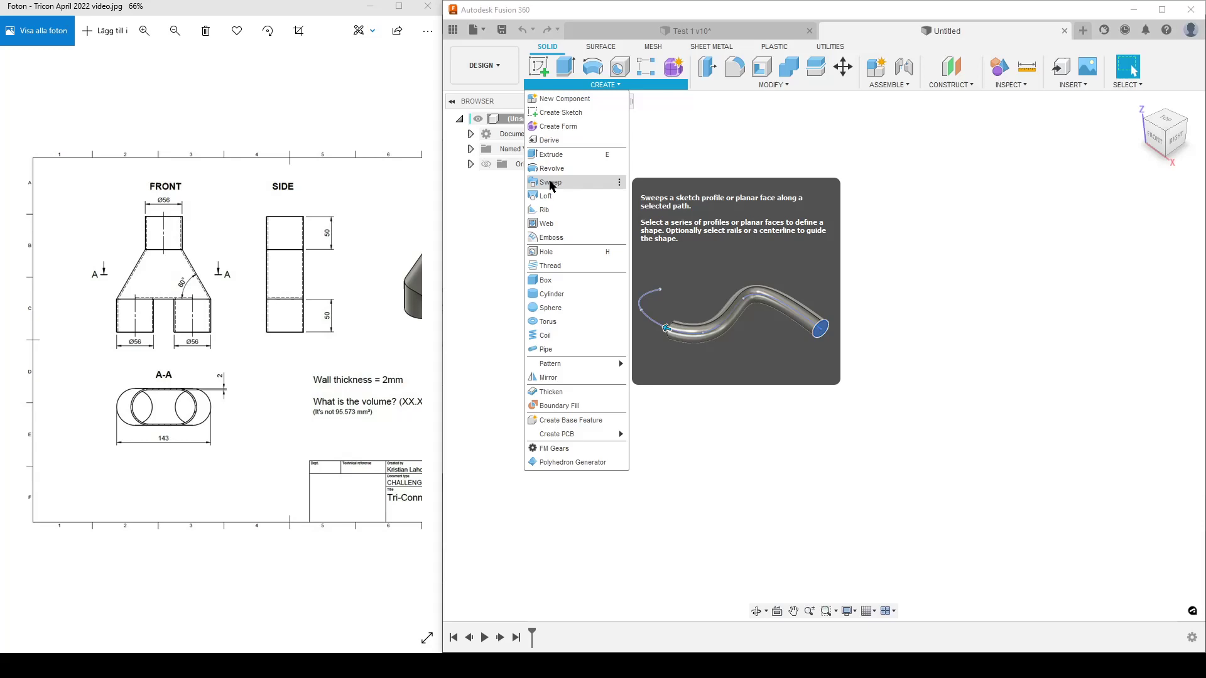
# Toggle the Origin planes' visibility on and off, and start a new sketch.
pyautogui.click(759, 193)
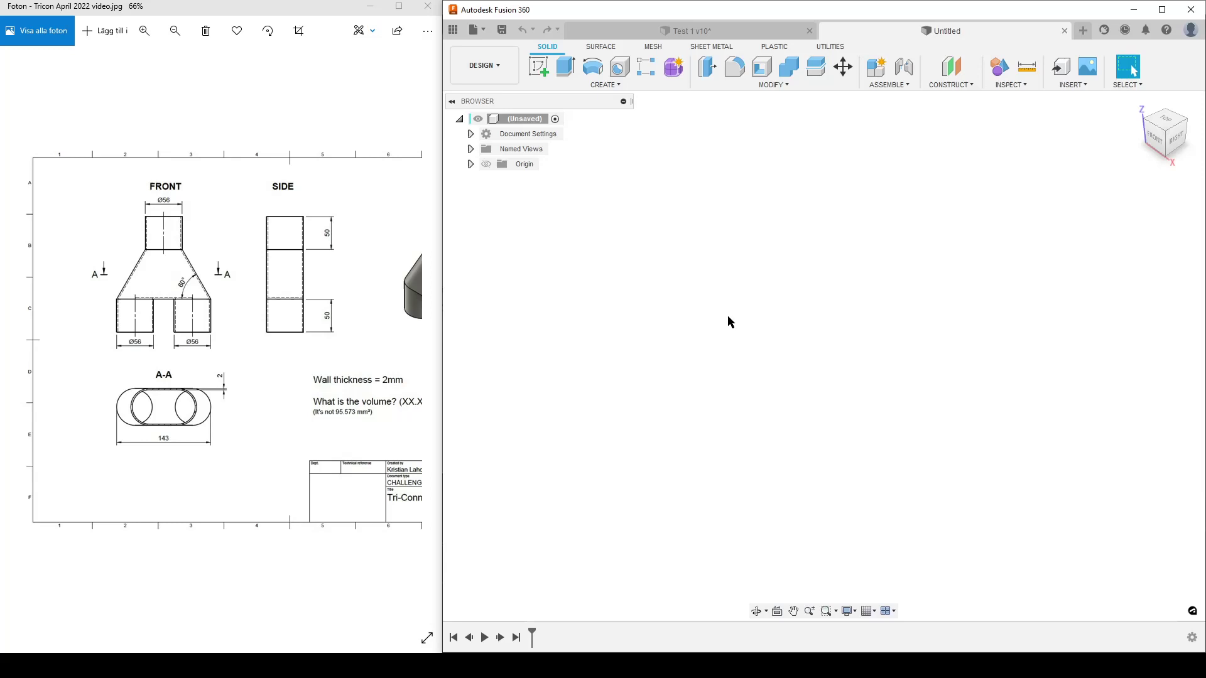
pyautogui.click(486, 164)
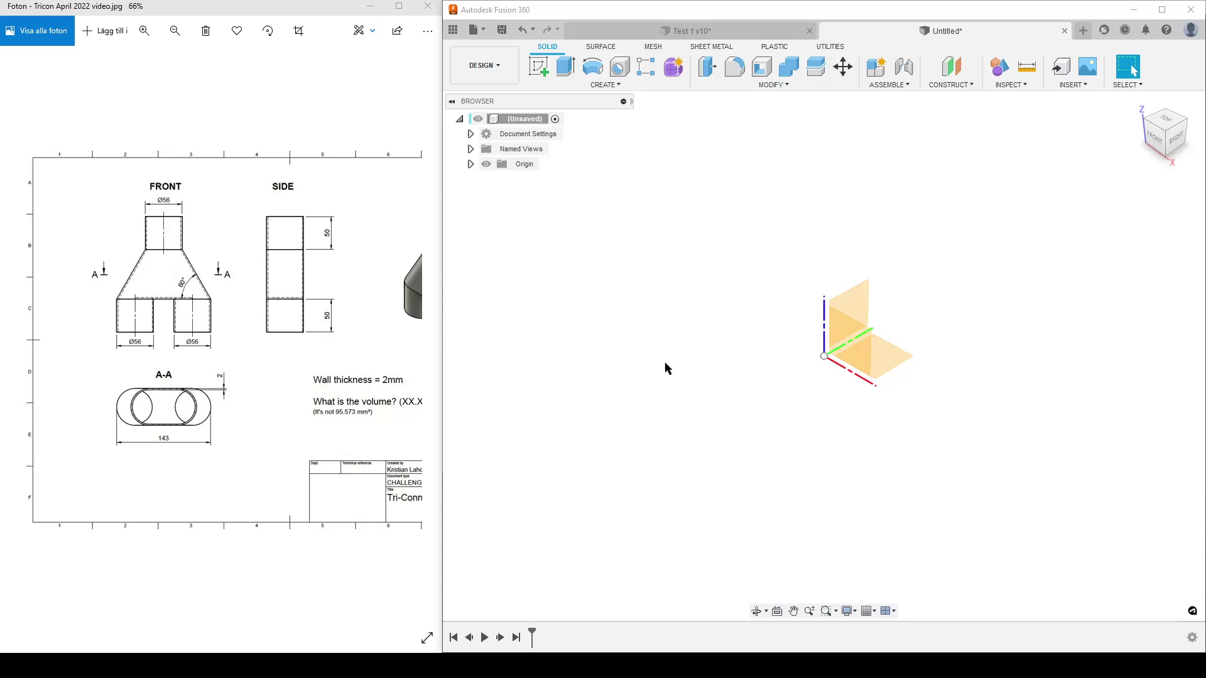
pyautogui.click(487, 166)
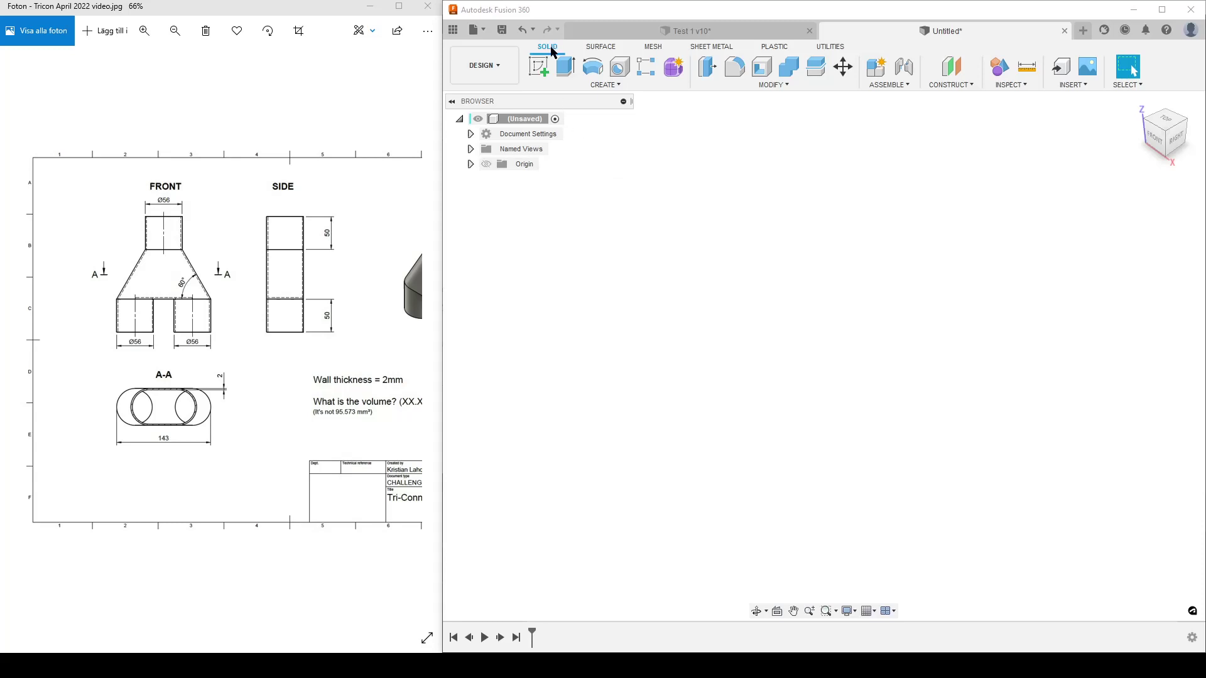
pyautogui.click(541, 62)
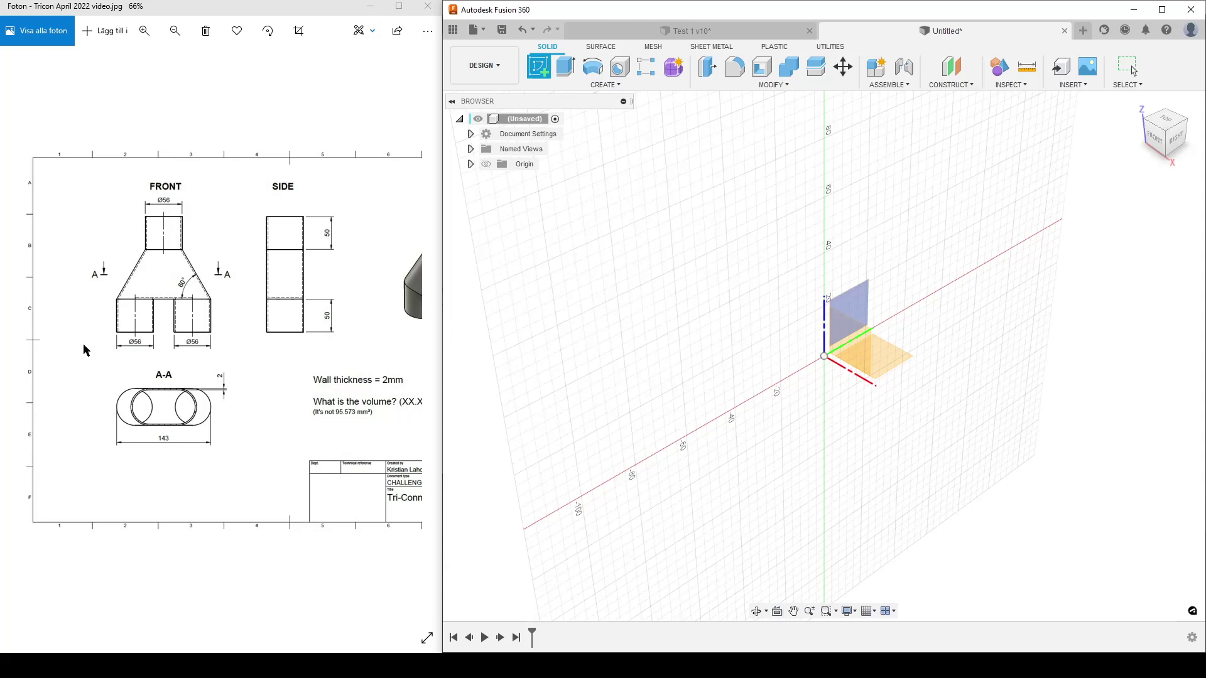
# Zoom the reference drawing to 107% to show the A-A section.
pyautogui.click(312, 377)
pyautogui.scroll(4, 203, 363)
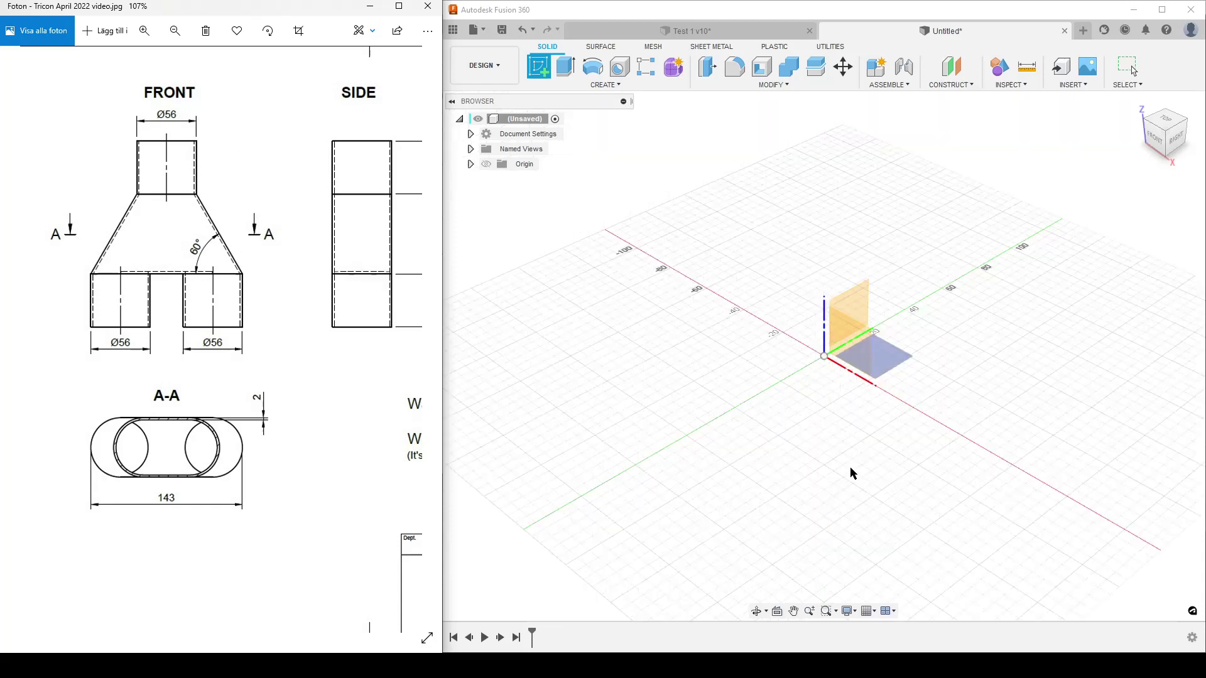
# Sketch the pipe half-profile on the front plane: base, vertical, diagonal shoulder, upper vertical and top lines.
pyautogui.keyDown('shift'); pyautogui.moveTo(840, 530); pyautogui.dragTo(861, 350, button='middle'); pyautogui.keyUp('shift')
pyautogui.click(861, 347)
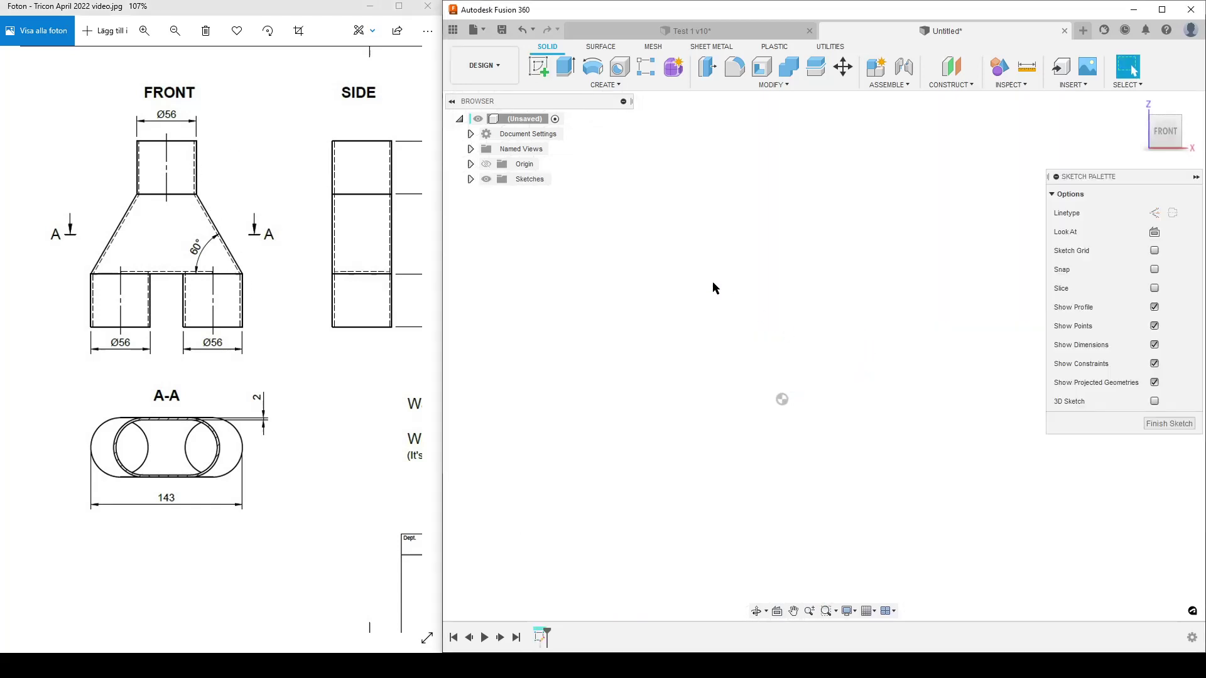
pyautogui.click(542, 64)
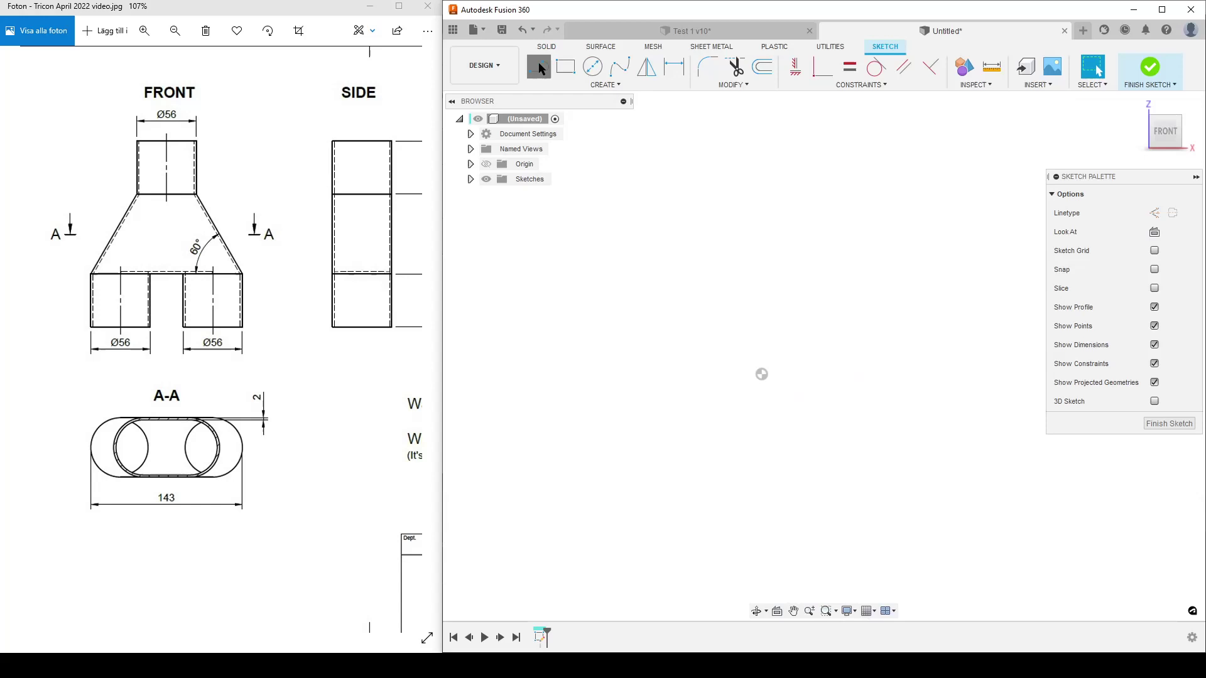
pyautogui.click(649, 304)
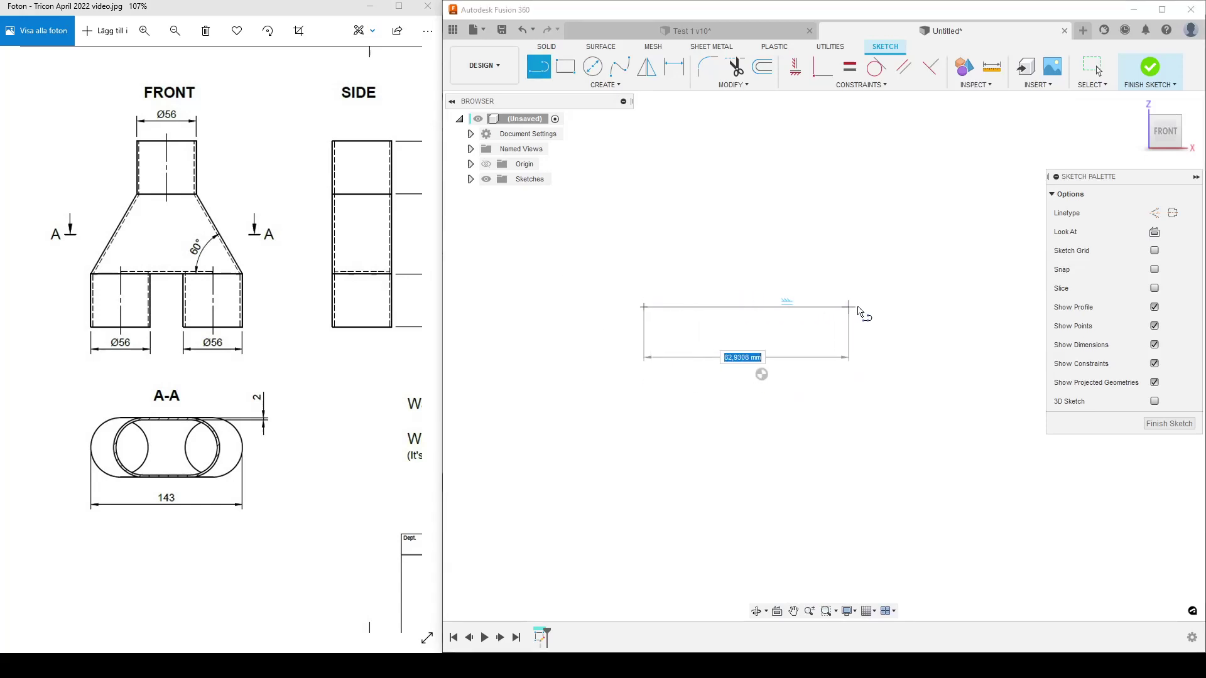
pyautogui.click(863, 307)
pyautogui.click(863, 226)
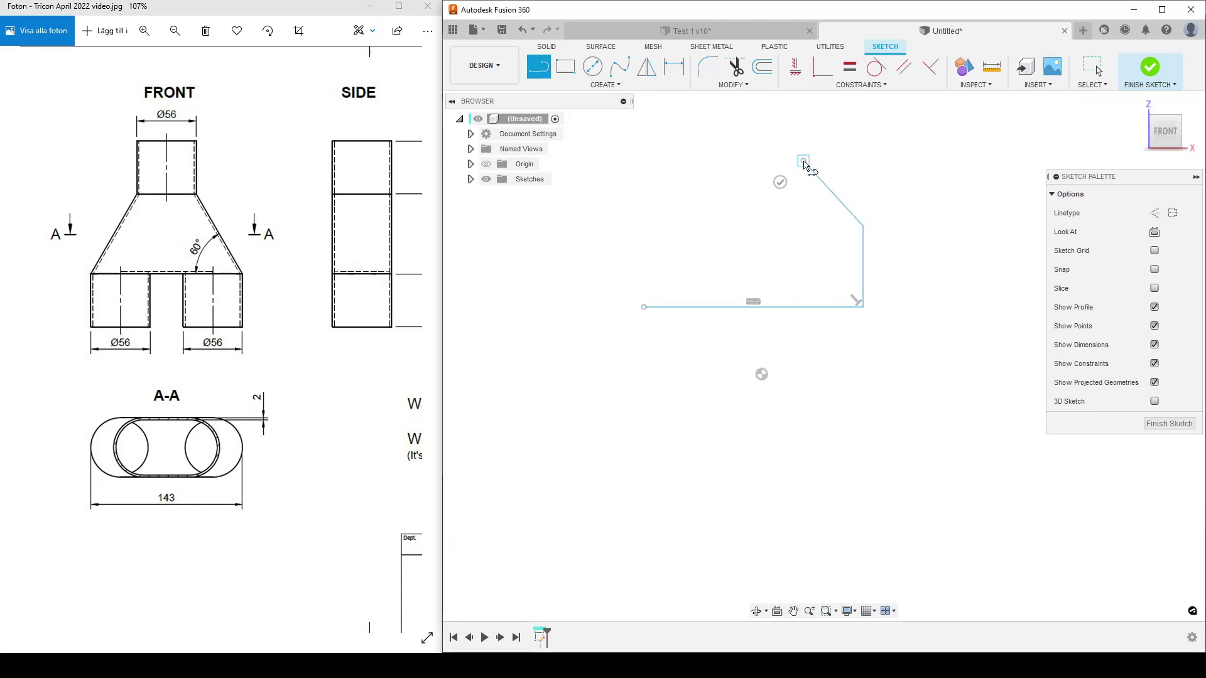
pyautogui.click(804, 162)
pyautogui.click(804, 104)
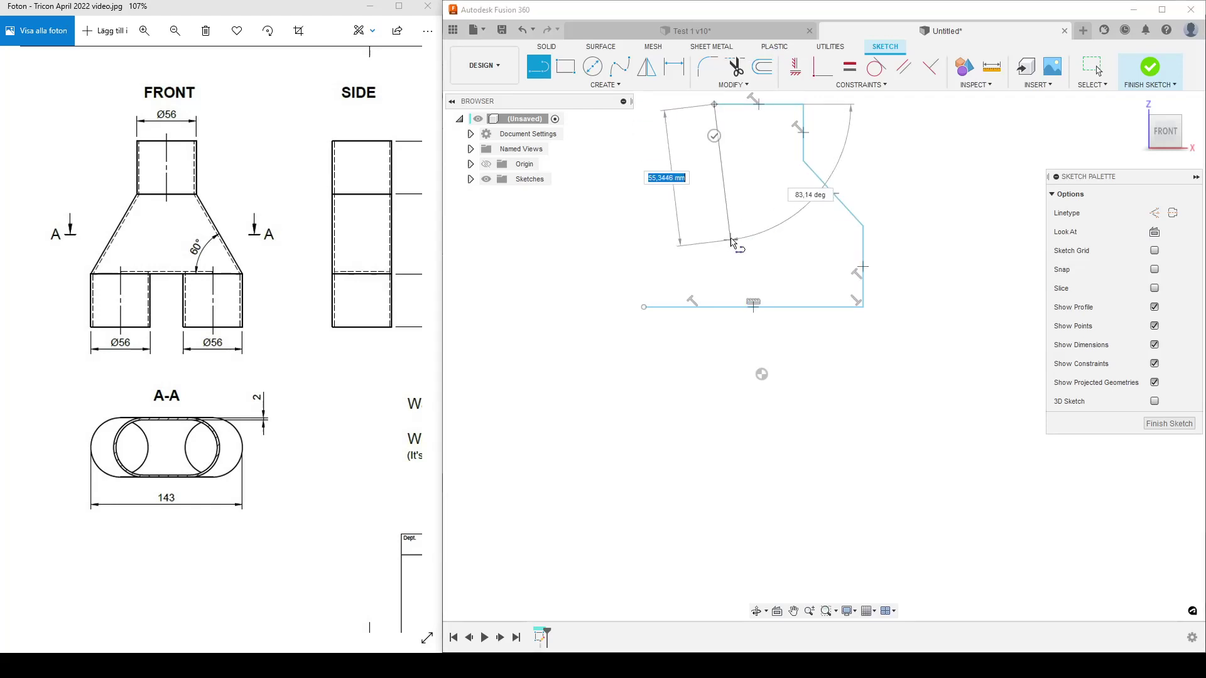
pyautogui.click(714, 104)
pyautogui.press('Escape')
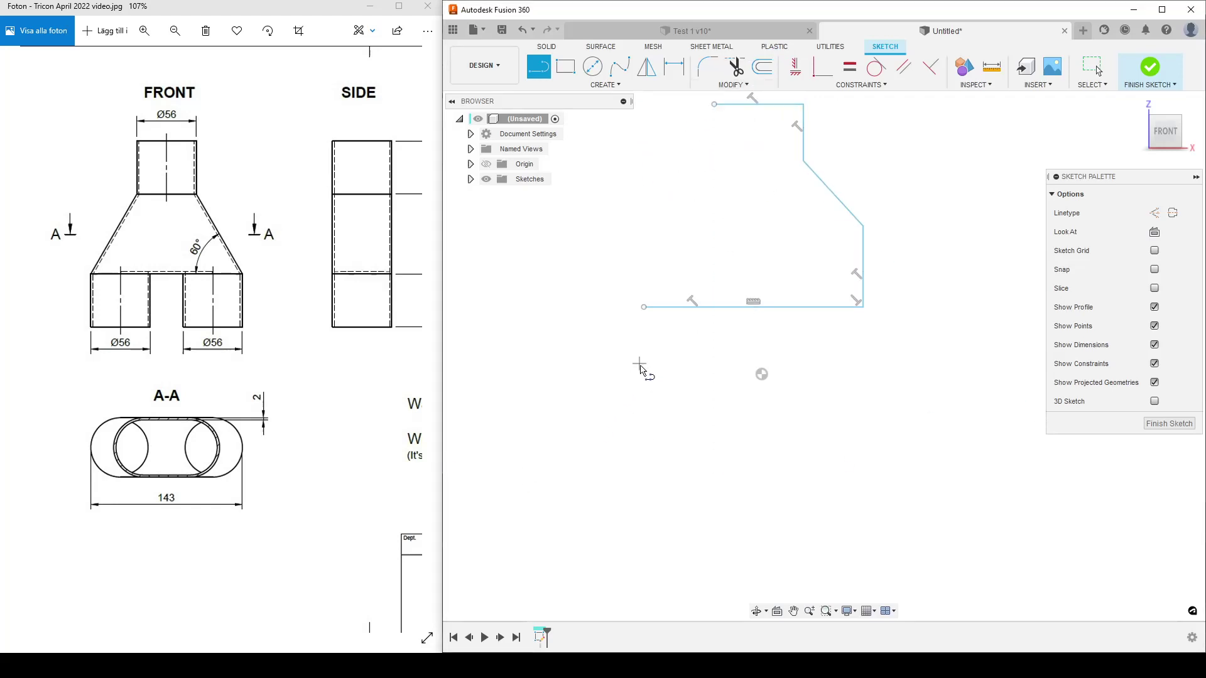
pyautogui.scroll(2, 640, 409)
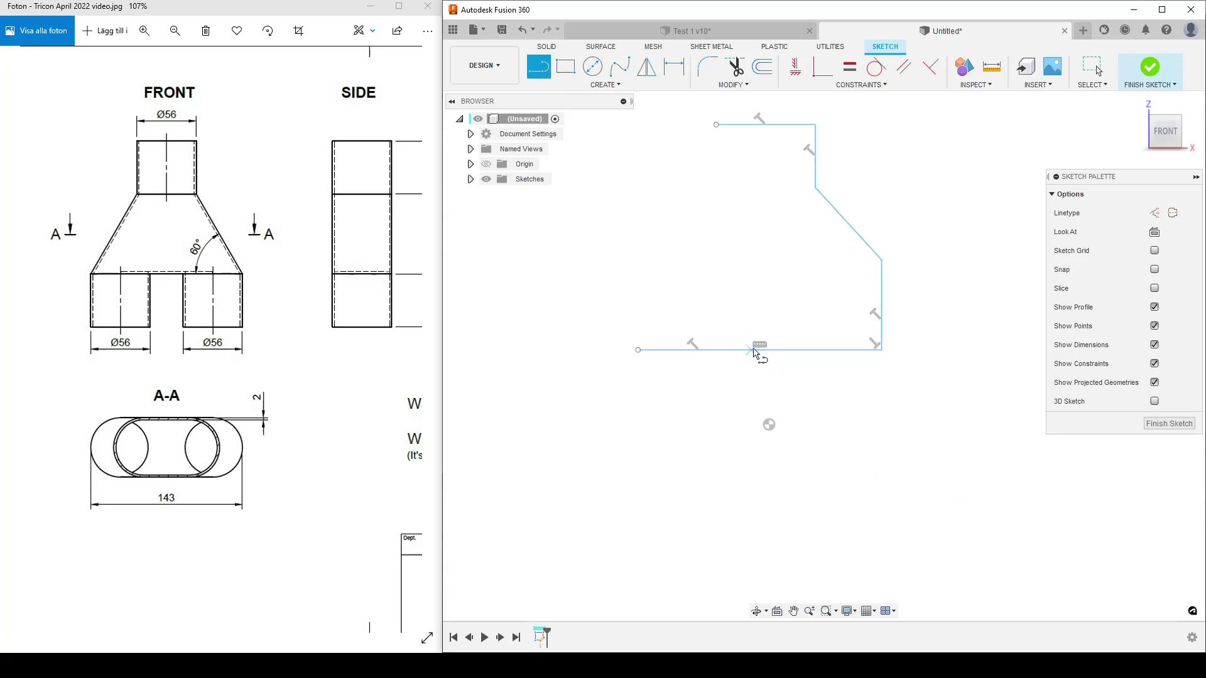
# Close the profile with a vertical centre line from the bottom midpoint to the top point.
pyautogui.click(759, 347)
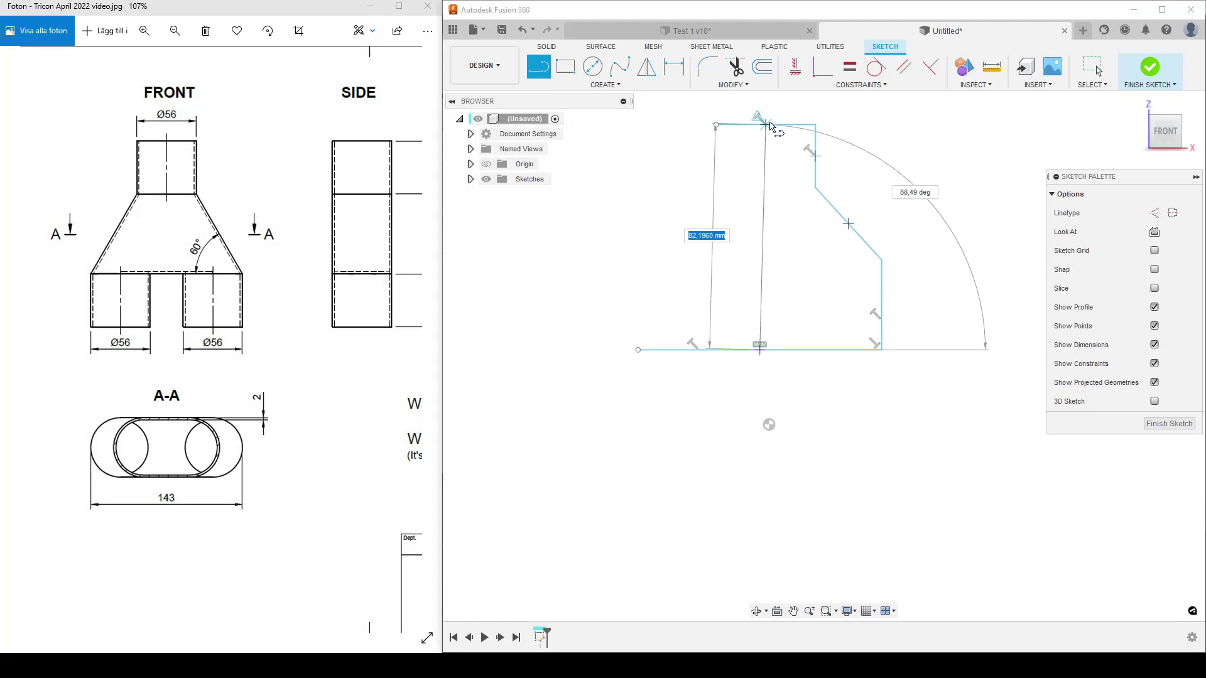
pyautogui.click(766, 125)
pyautogui.click(796, 73)
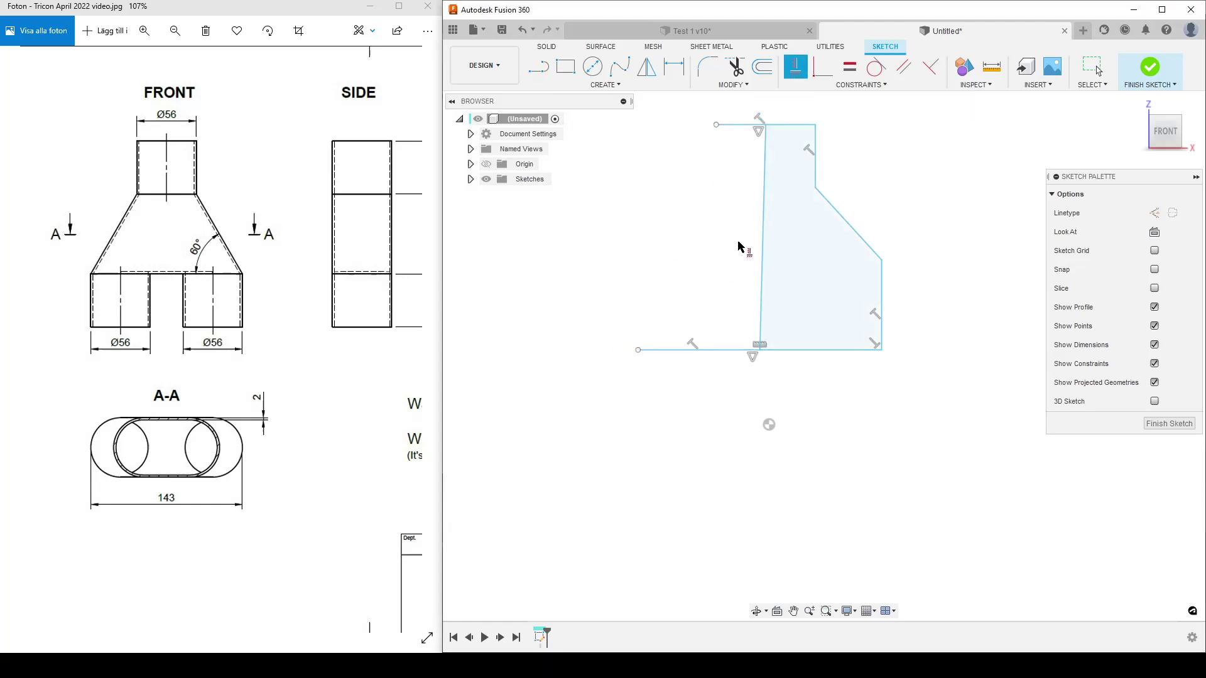
pyautogui.click(765, 208)
pyautogui.press('Escape')
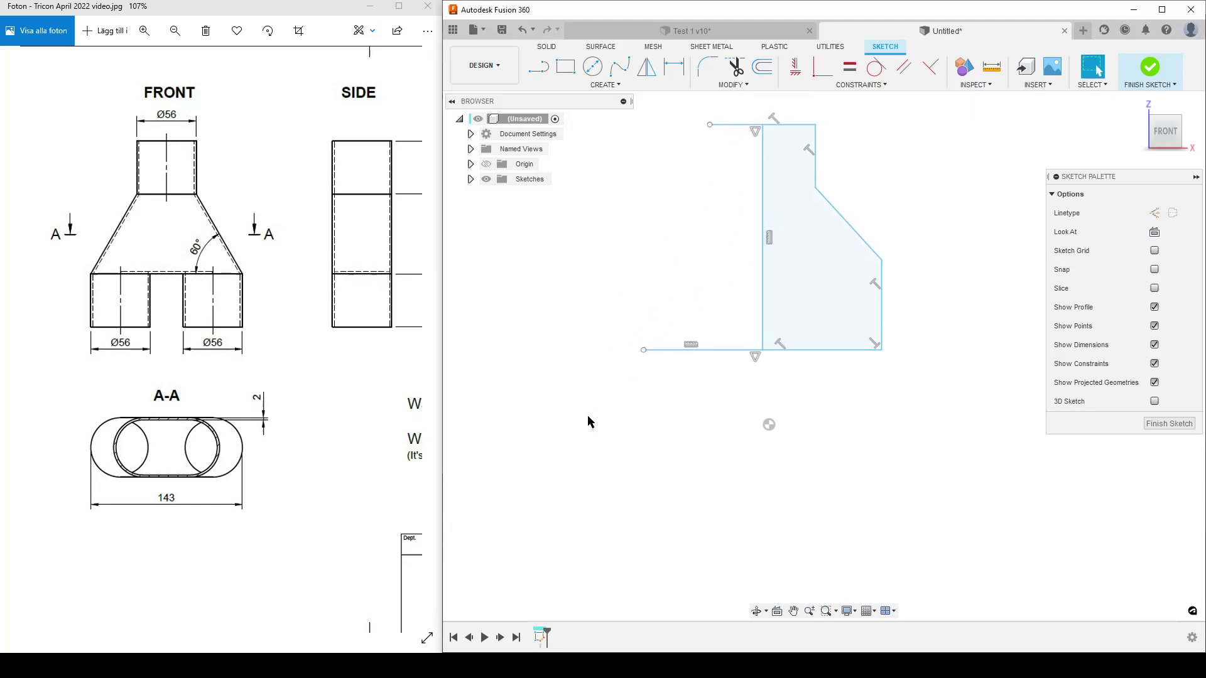
# Make the bottom, left centre and top-left lines construction geometry.
pyautogui.click(708, 349)
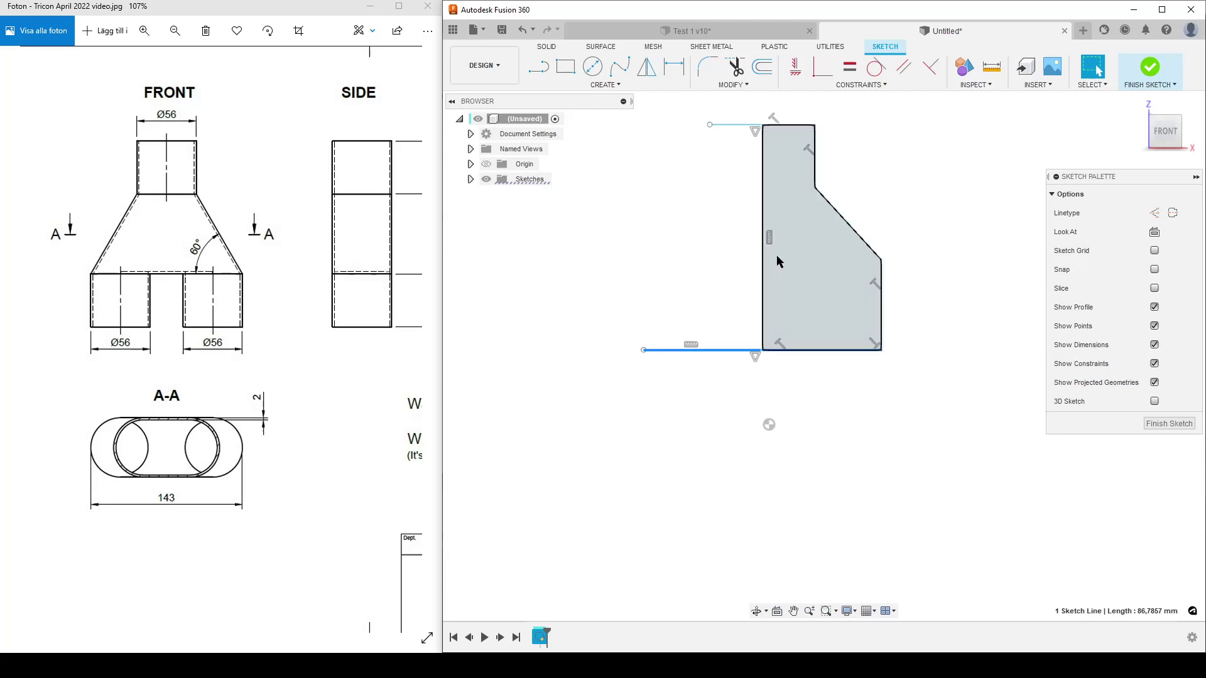
pyautogui.keyDown('shift'); pyautogui.click(764, 226); pyautogui.keyUp('shift')
pyautogui.keyDown('shift'); pyautogui.click(728, 125); pyautogui.keyUp('shift')
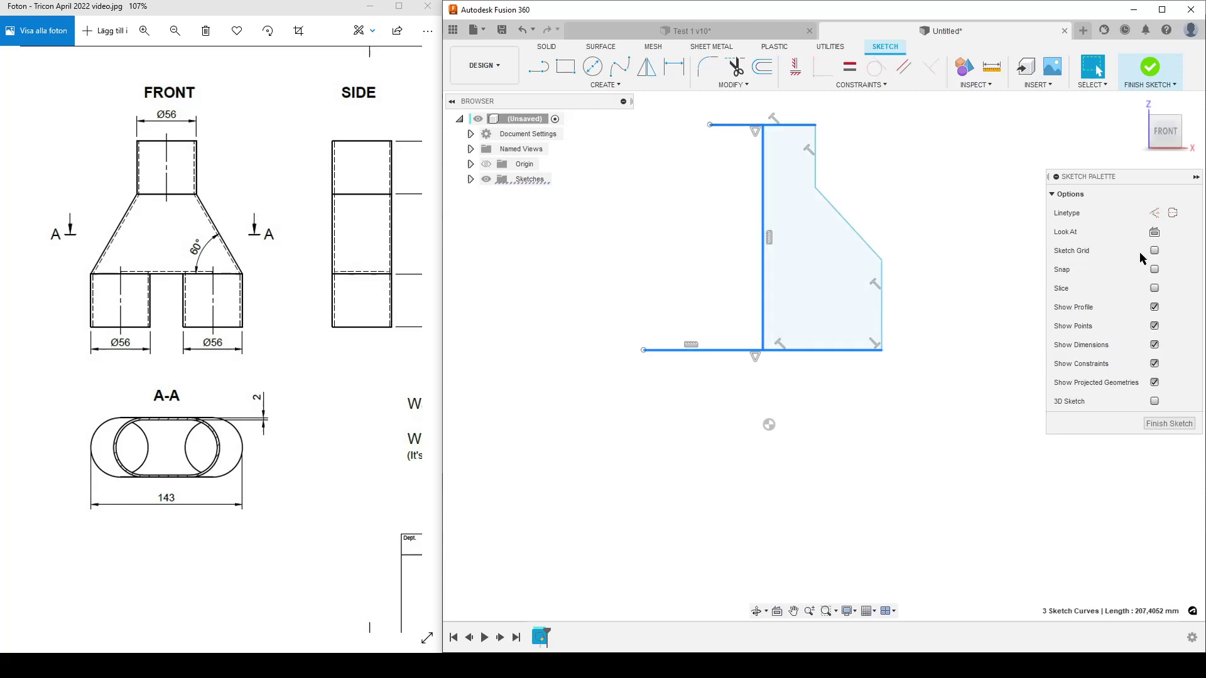
pyautogui.click(1155, 213)
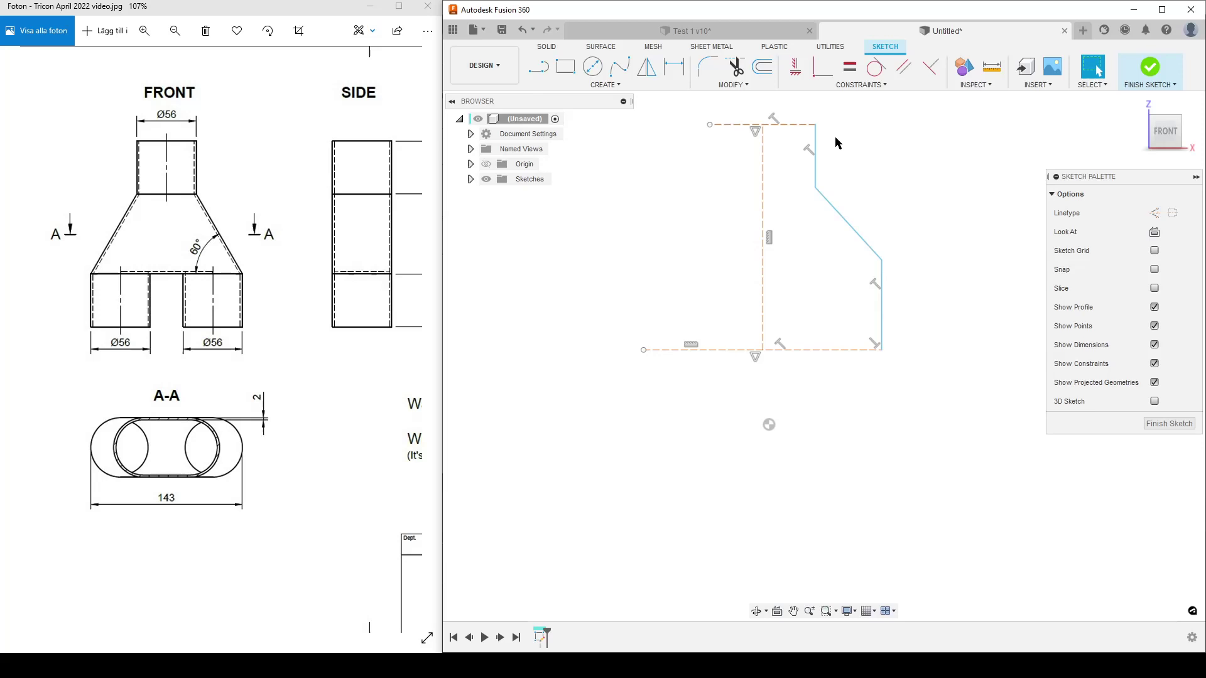
# Make the profile's bottom corner point coincident with the sketch origin.
pyautogui.click(818, 72)
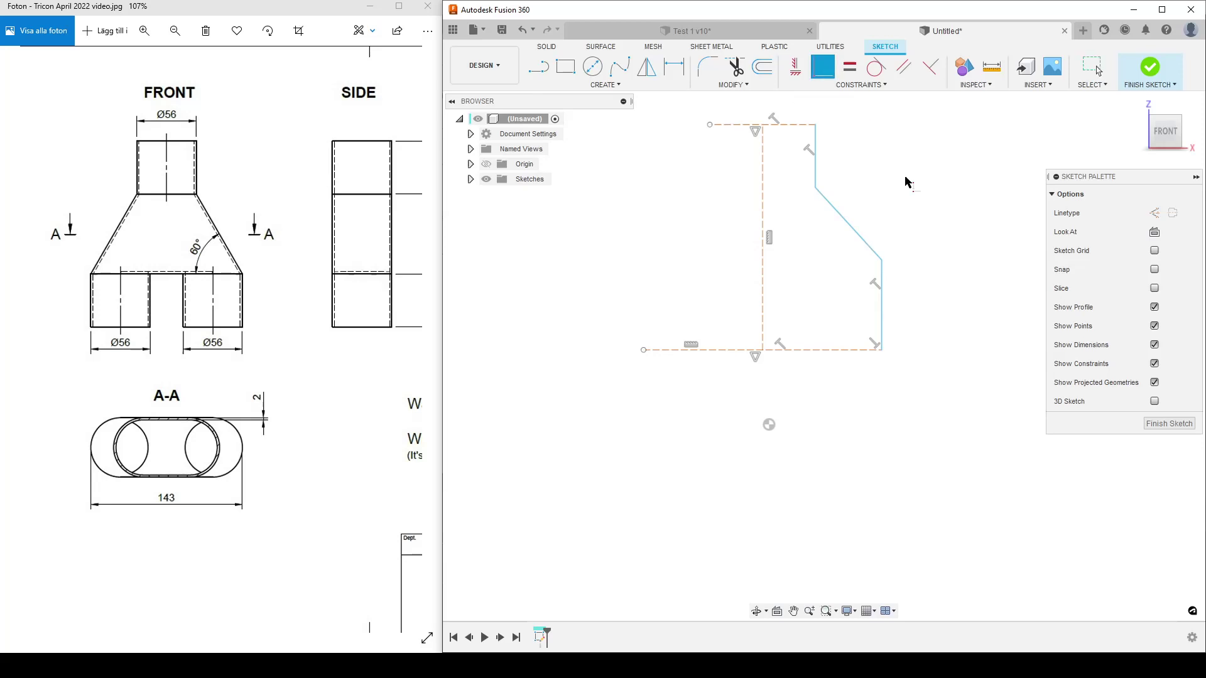
pyautogui.click(762, 350)
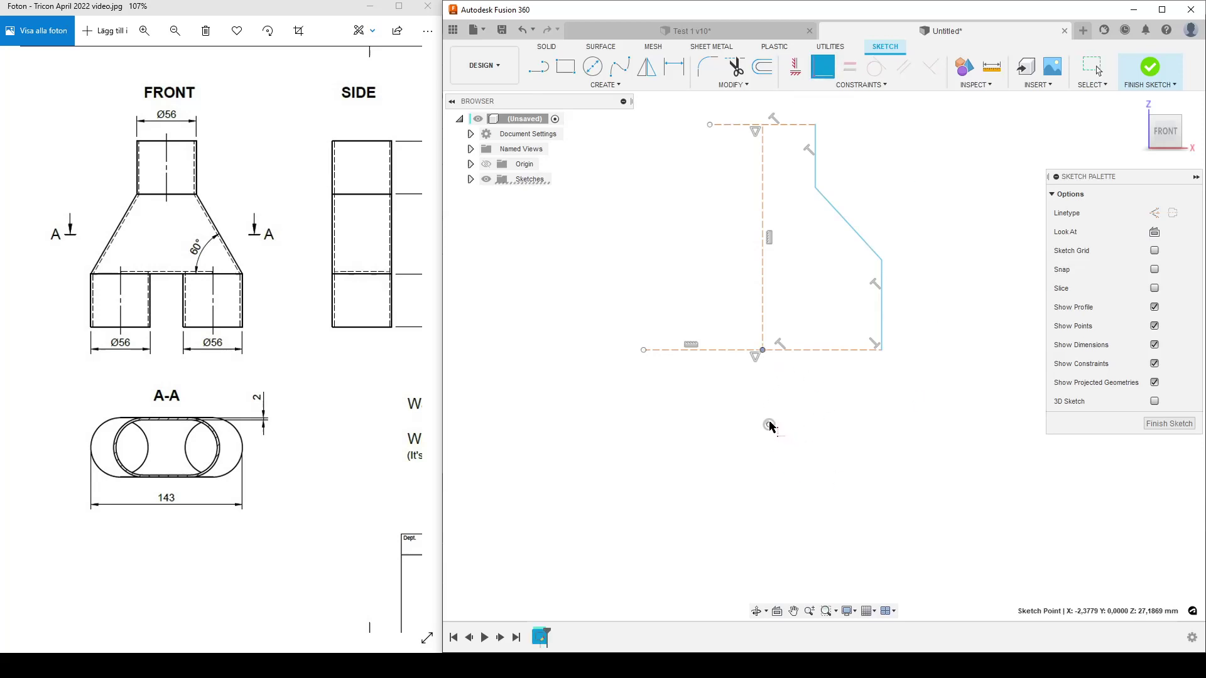
pyautogui.click(769, 424)
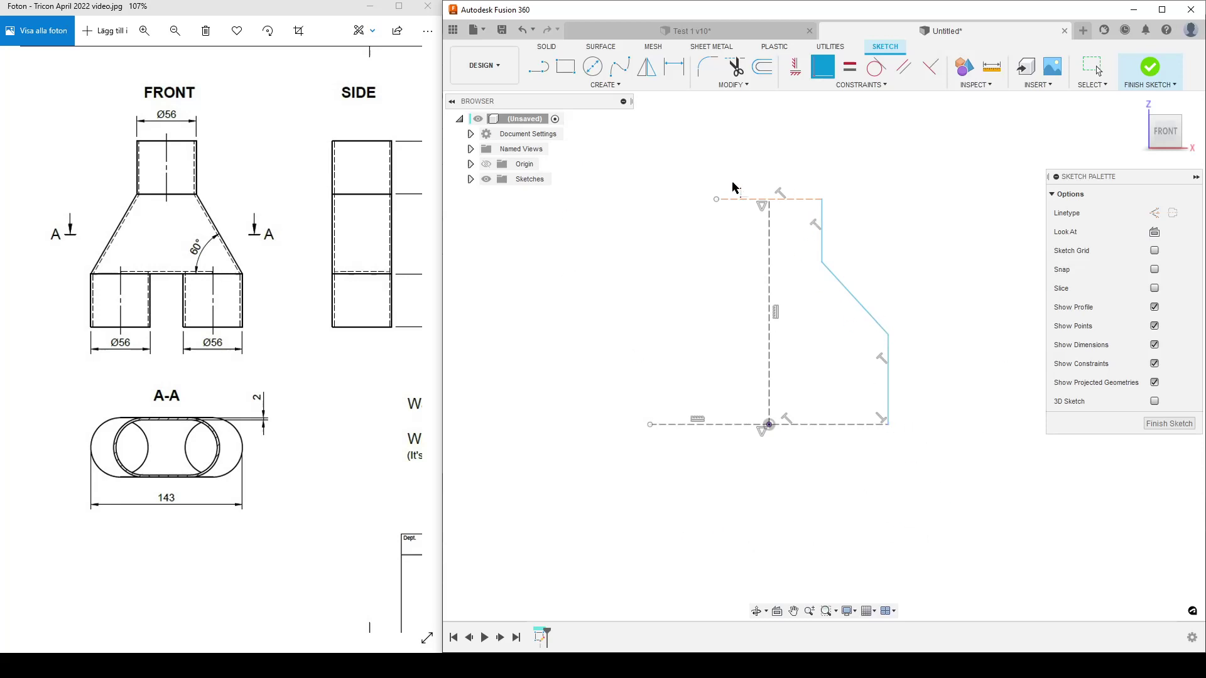
pyautogui.press('Escape')
# Dimension the bottom line to 143 mm and the top line to 56 mm.
pyautogui.press('d')
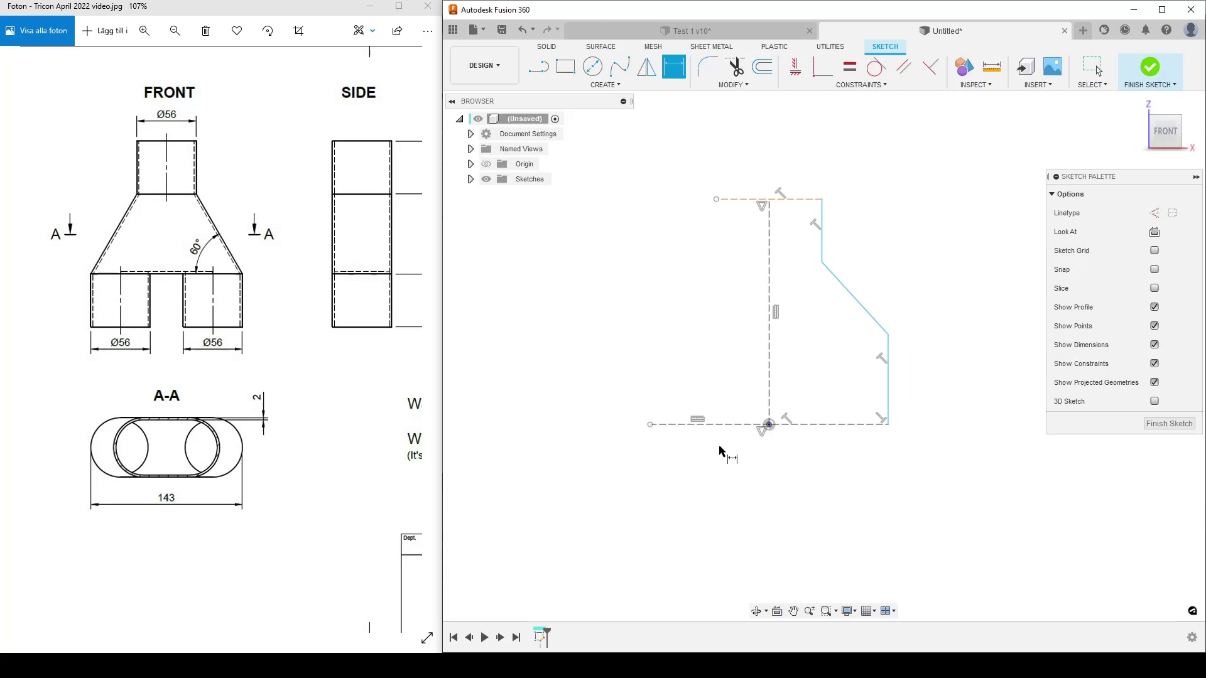
pyautogui.click(706, 425)
pyautogui.click(728, 511)
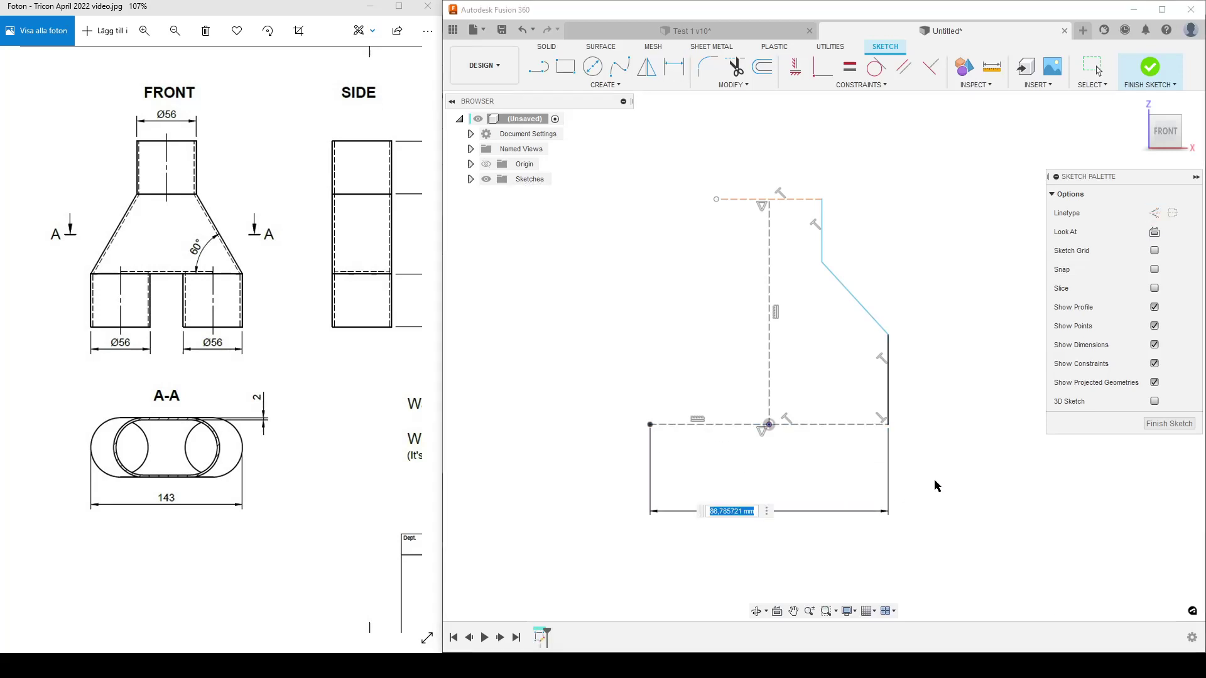
pyautogui.write('143')
pyautogui.press('Return')
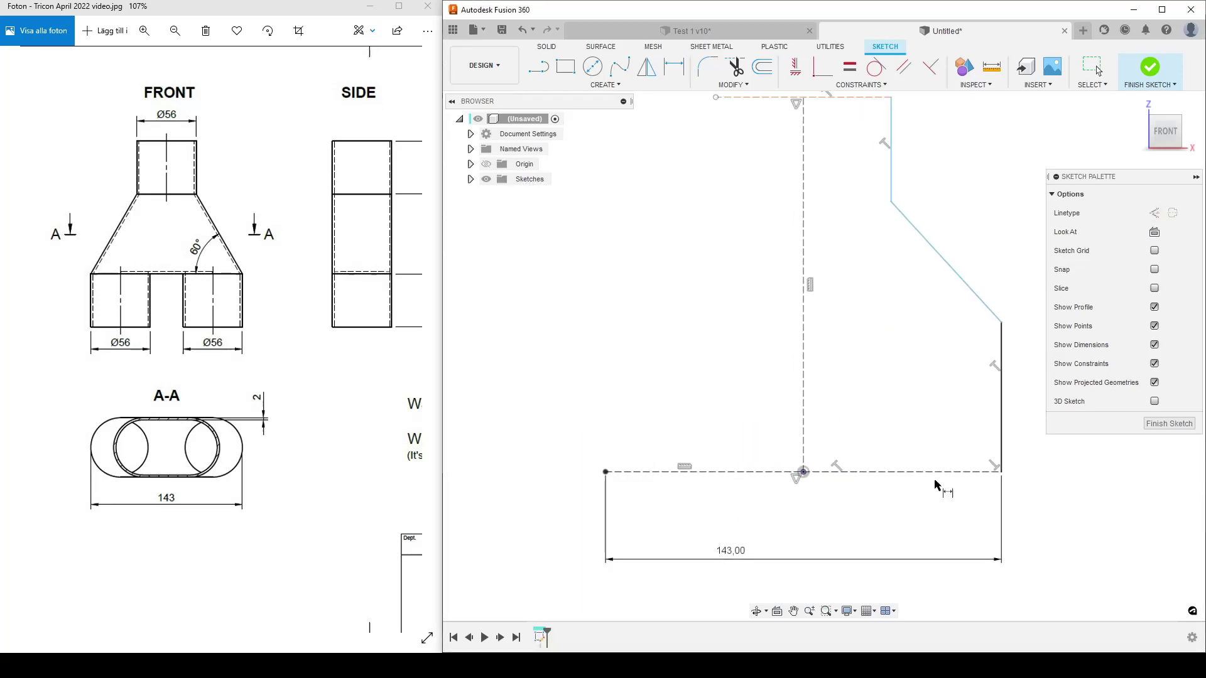
pyautogui.scroll(-3, 892, 465)
pyautogui.scroll(1, 791, 429)
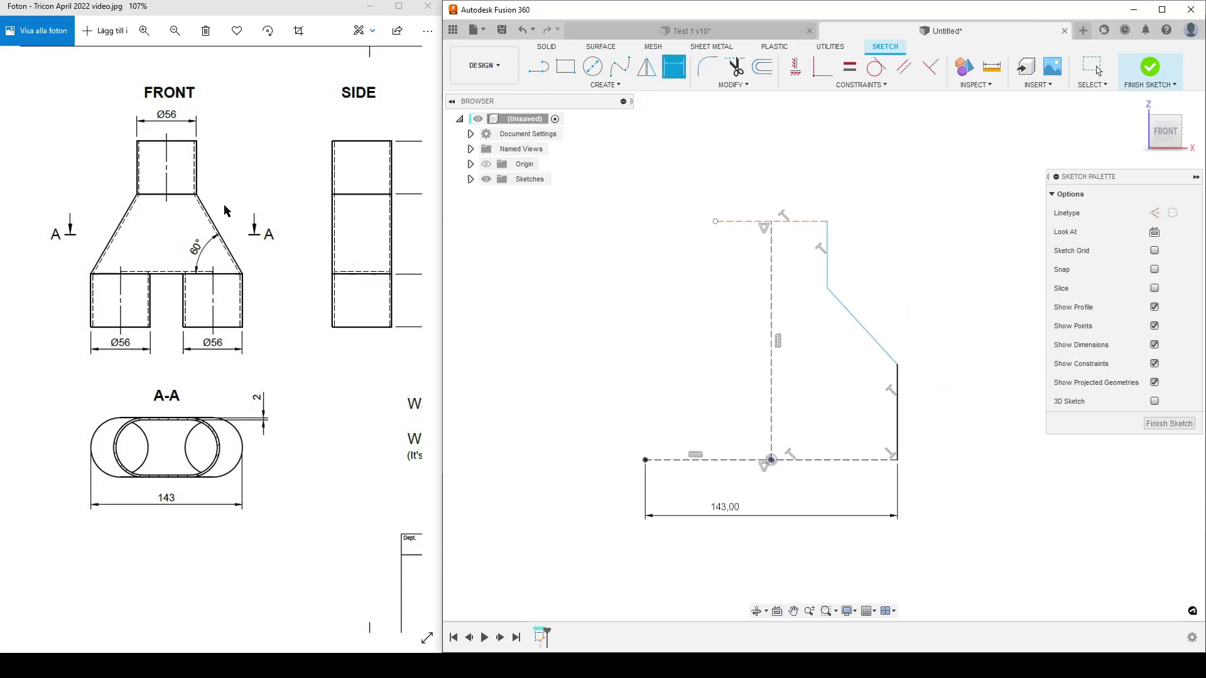
pyautogui.click(797, 224)
pyautogui.click(793, 174)
pyautogui.write('56')
pyautogui.press('Return')
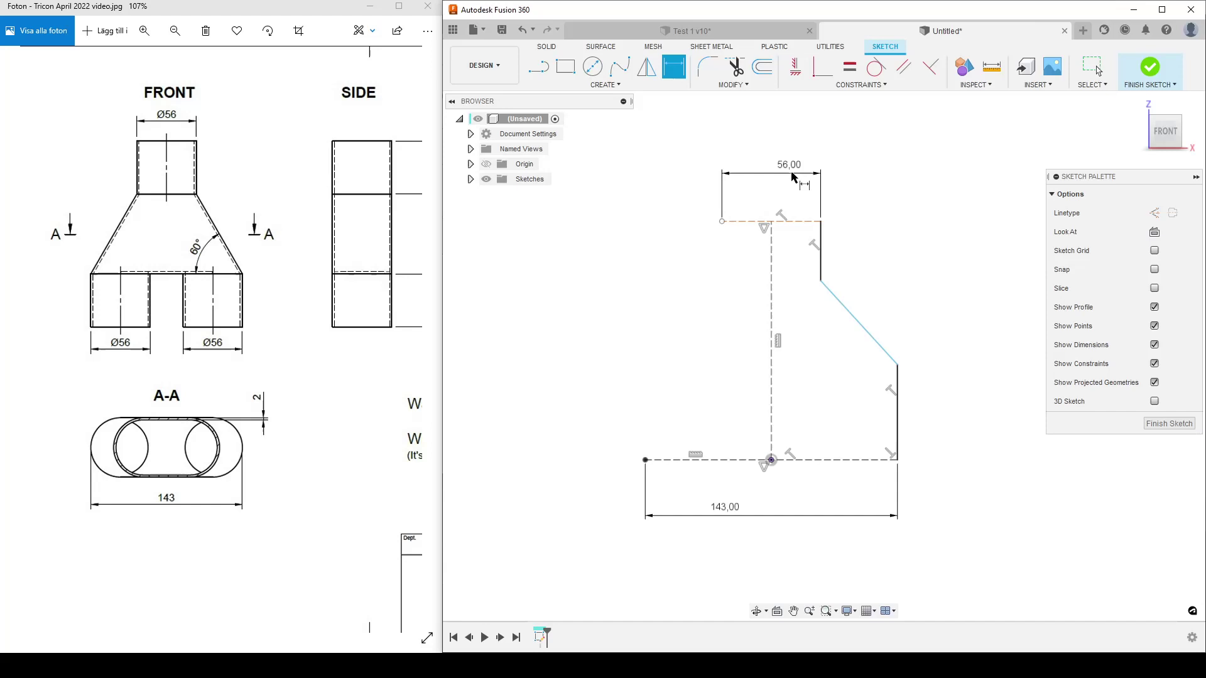
# Dimension the right and upper vertical legs to 50 mm each.
pyautogui.hscroll(5, 321, 353)
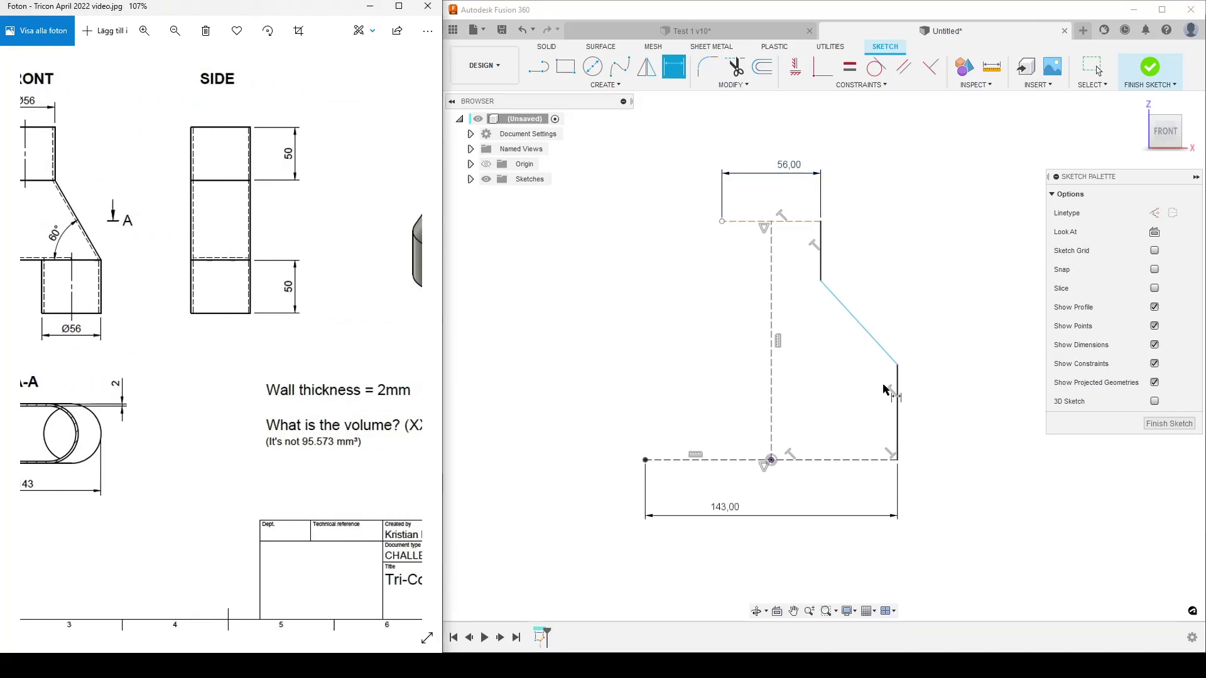
pyautogui.click(898, 397)
pyautogui.click(979, 397)
pyautogui.press('BackSpace')
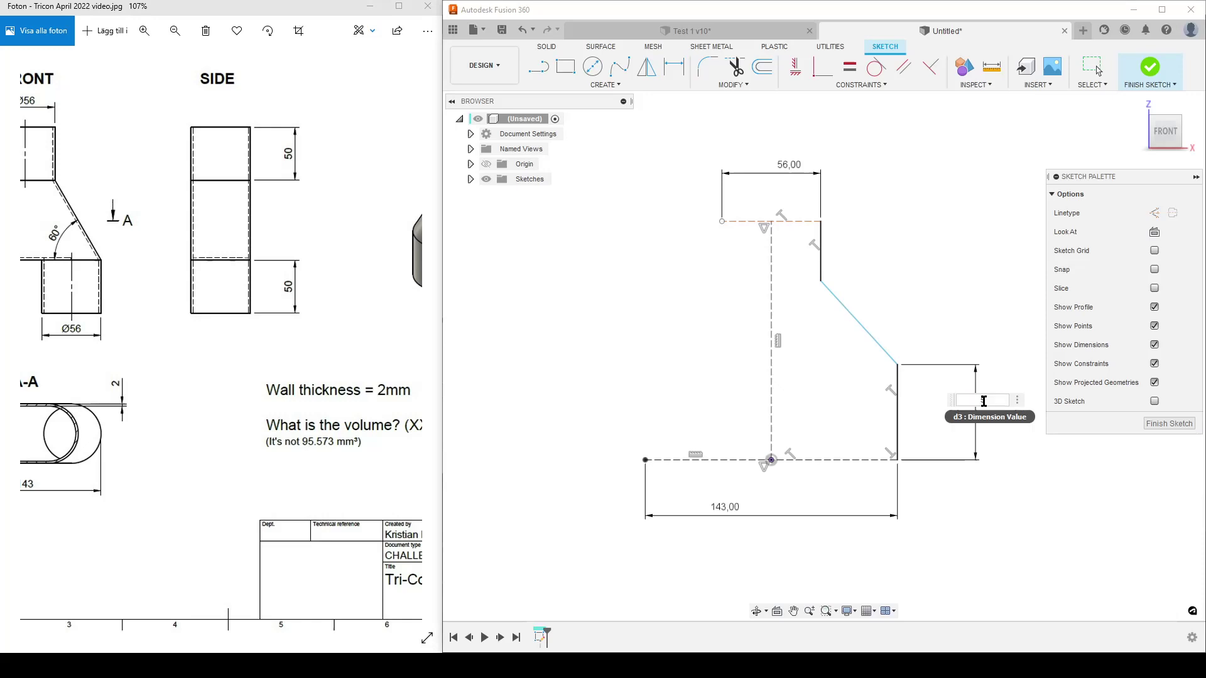
pyautogui.write('50')
pyautogui.press('Return')
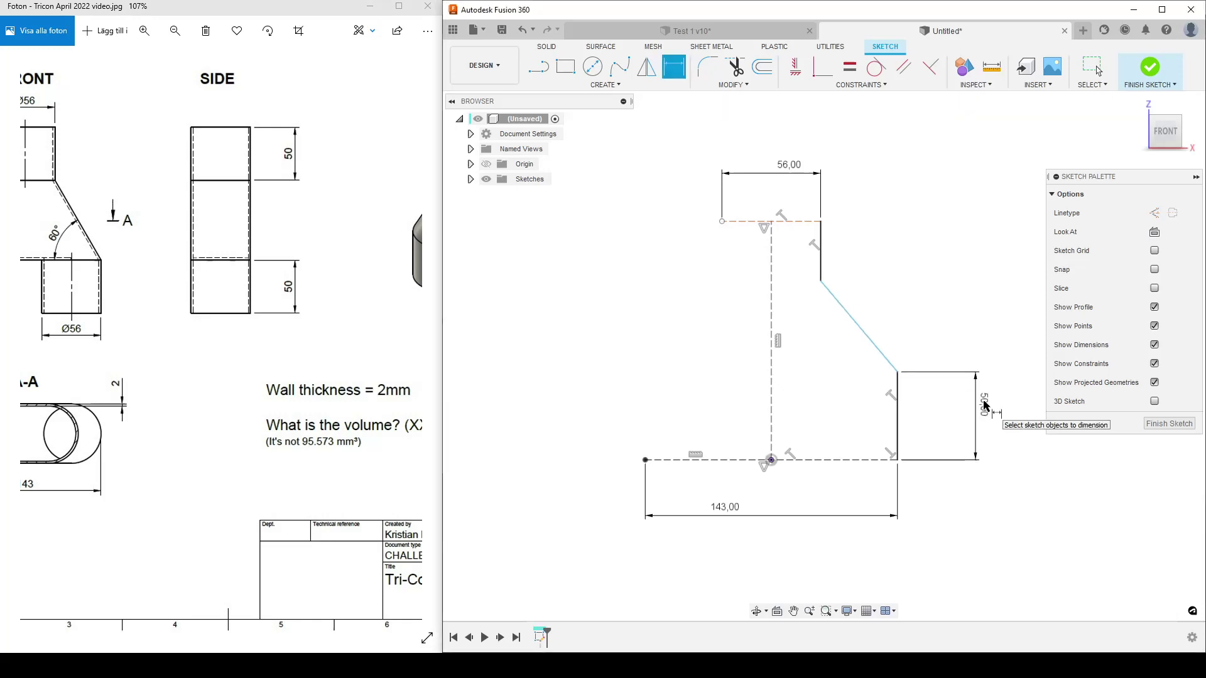
pyautogui.click(821, 252)
pyautogui.click(917, 255)
pyautogui.write('50')
pyautogui.press('Return')
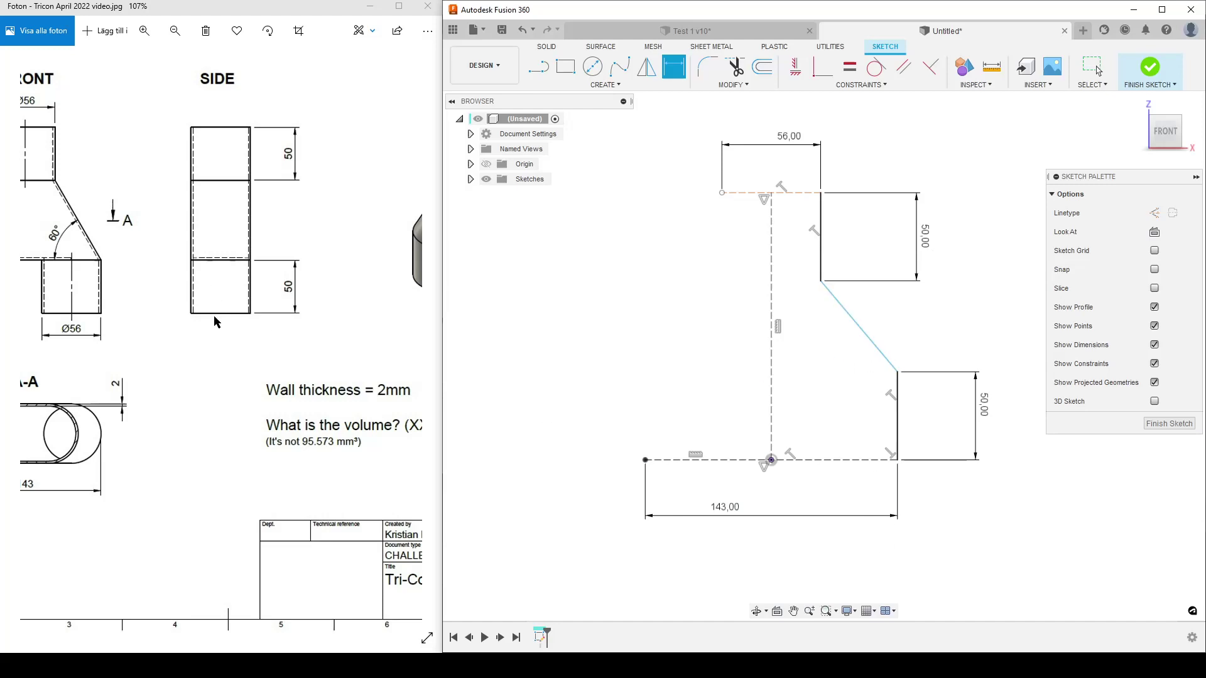
pyautogui.moveTo(149, 341); pyautogui.dragTo(273, 337)
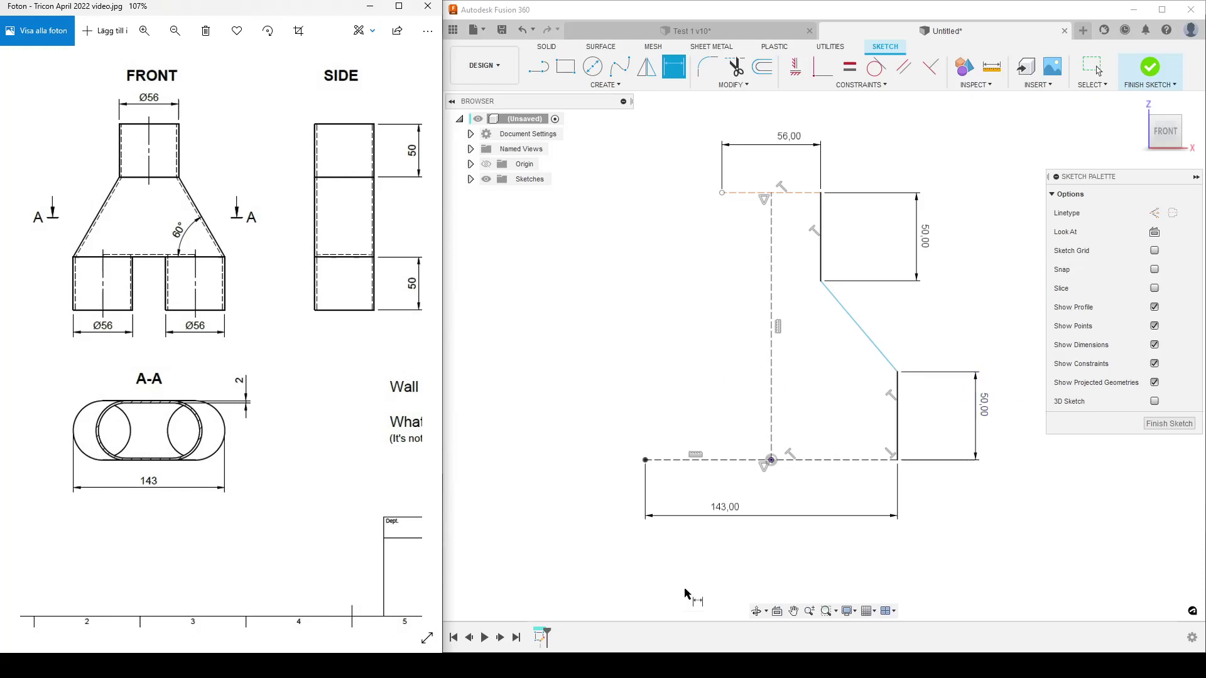
# Add a 60° angular dimension between the base line and the slanted shoulder.
pyautogui.click(846, 460)
pyautogui.click(878, 350)
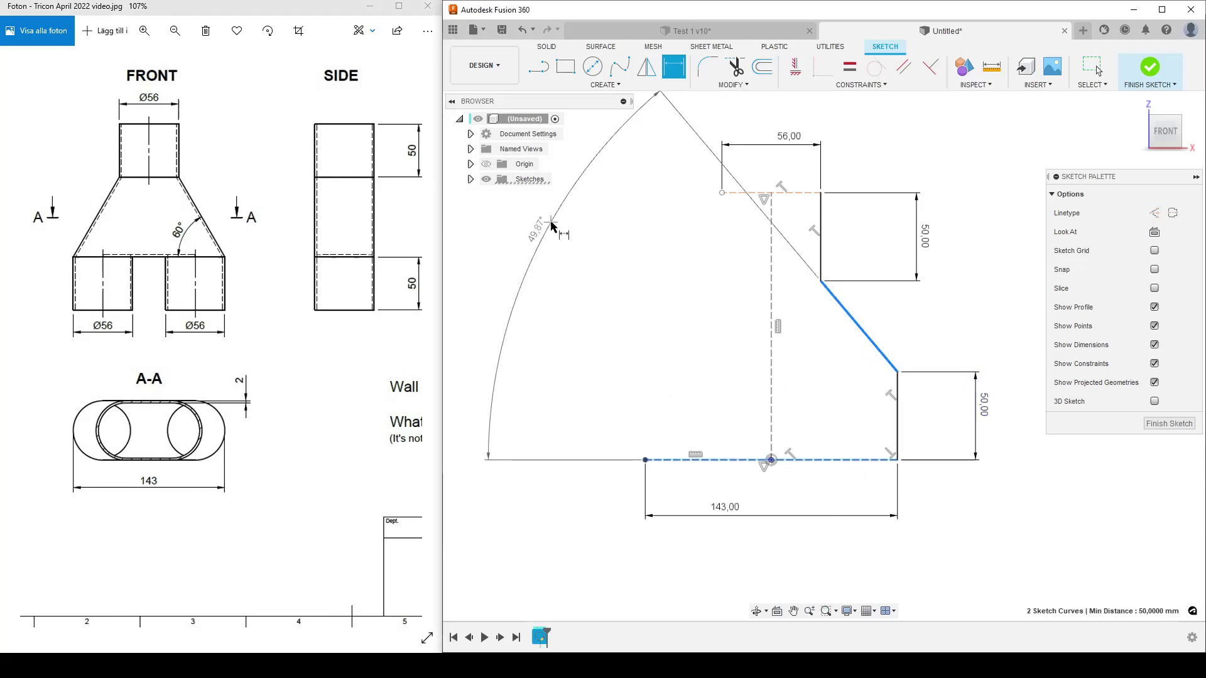
pyautogui.click(576, 239)
pyautogui.write('60')
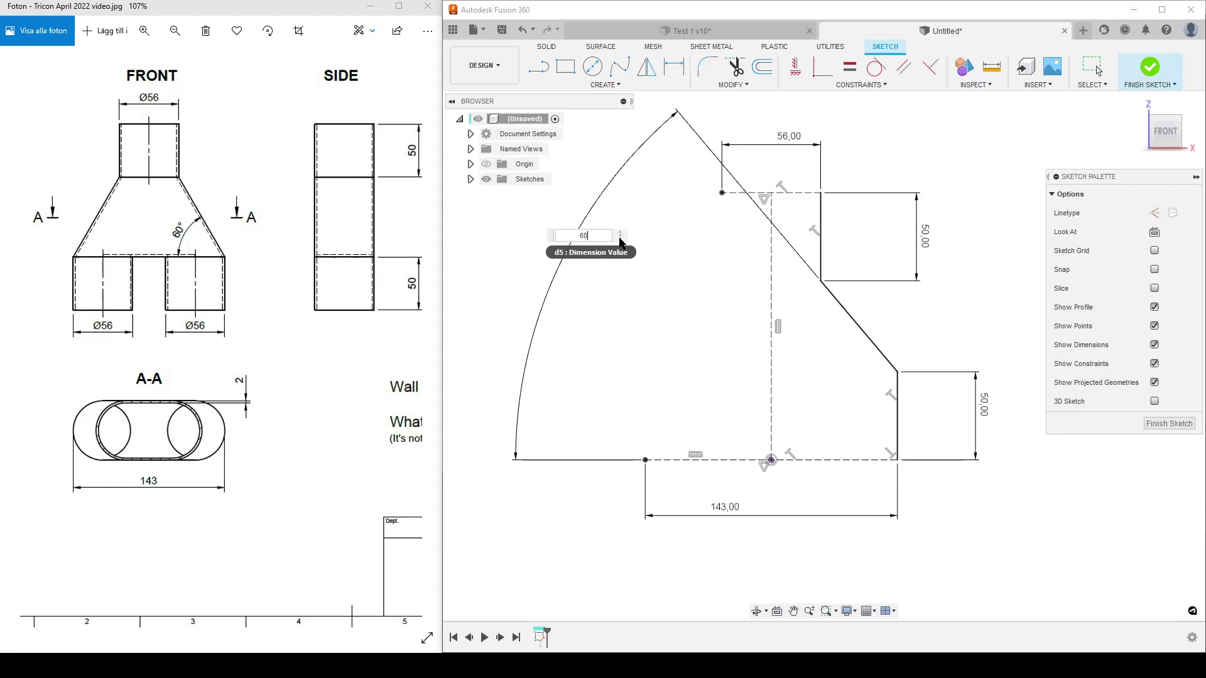
pyautogui.press('Return')
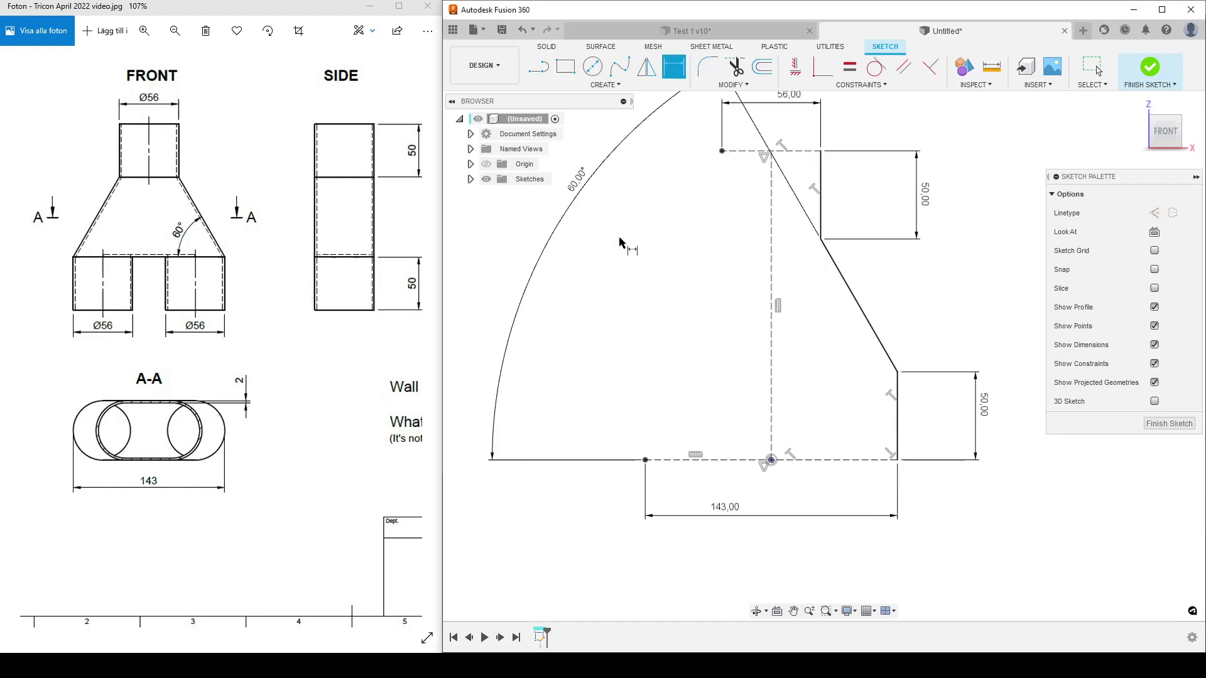
# Expand Sketches to show Sketch1 and reposition the 60° and 143 dimension labels.
pyautogui.click(470, 179)
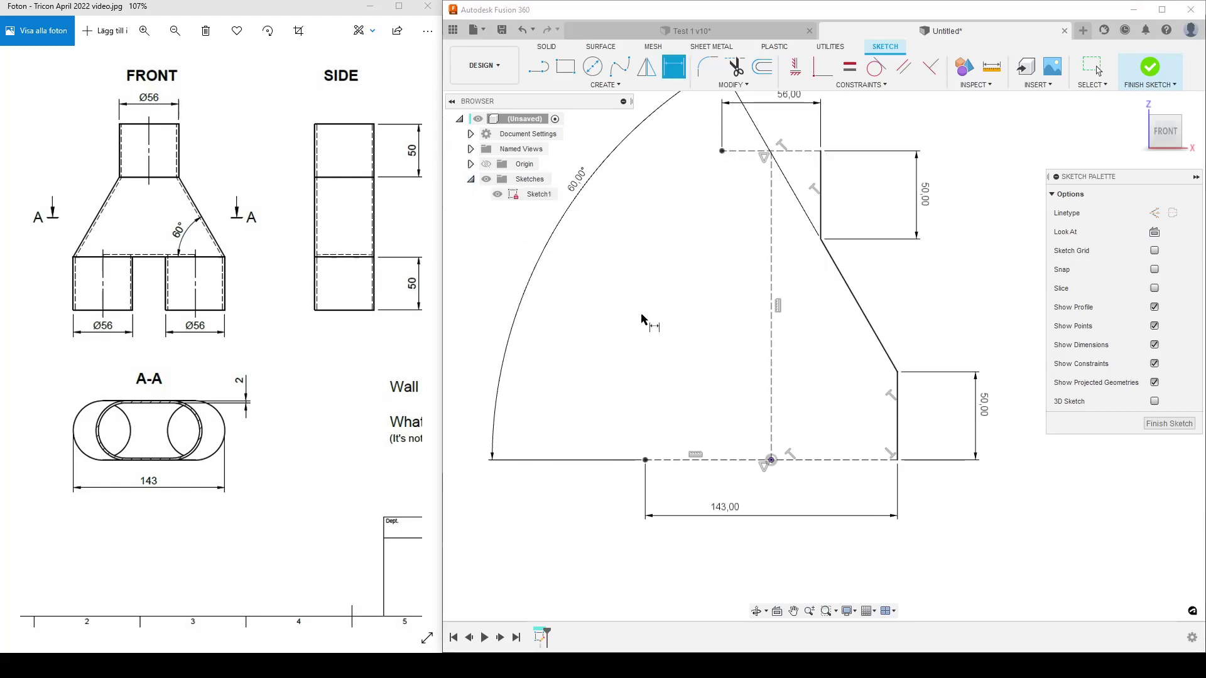
pyautogui.scroll(-3, 644, 322)
pyautogui.press('Escape')
pyautogui.moveTo(607, 253); pyautogui.dragTo(799, 314)
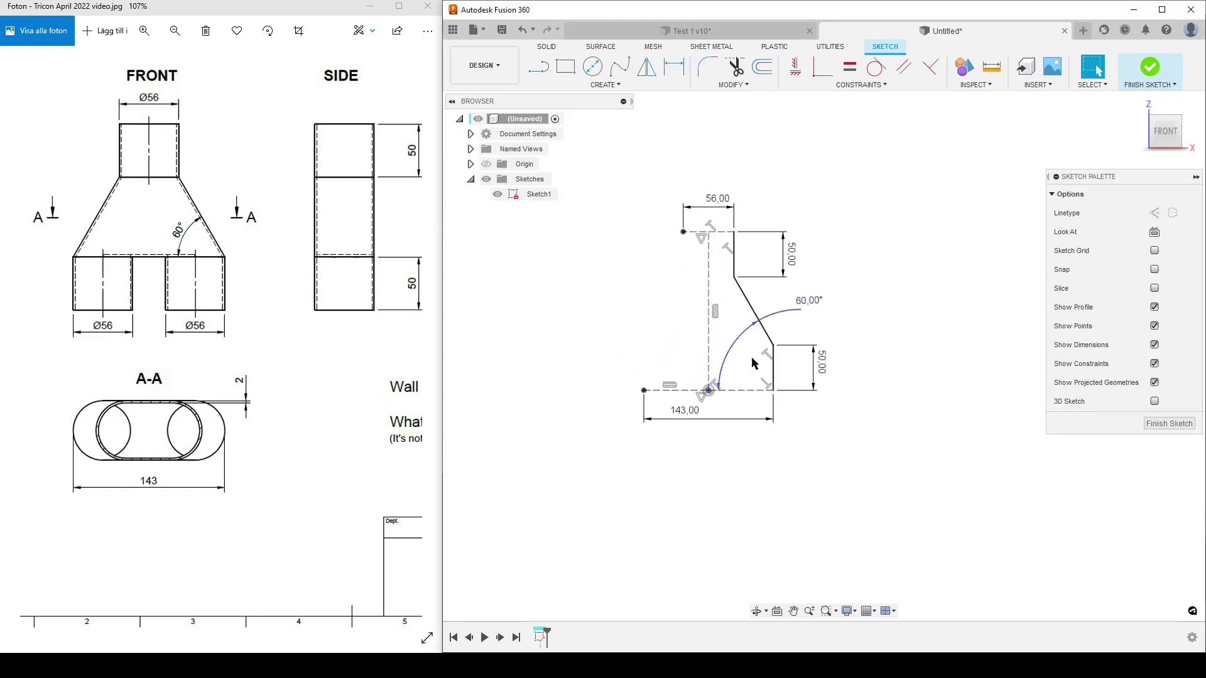
pyautogui.moveTo(693, 410); pyautogui.dragTo(693, 414)
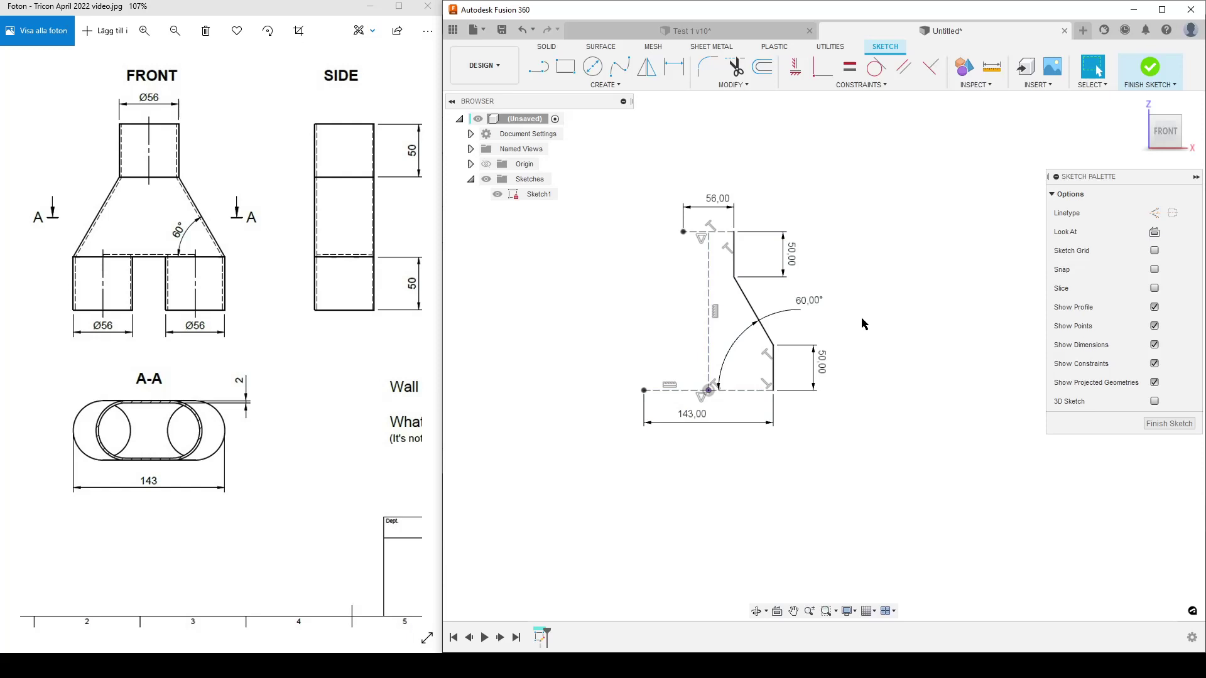
pyautogui.scroll(2, 895, 350)
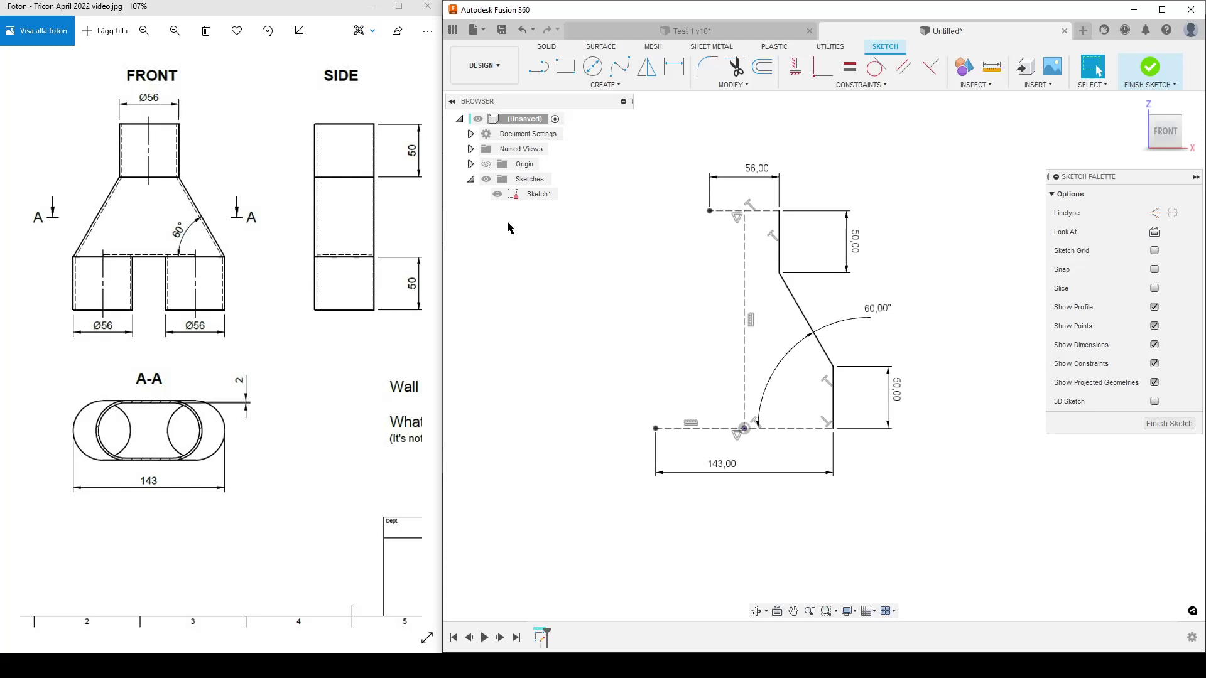
# Finish Sketch1, sketch on the top plane and project the 56 mm line and its endpoint.
pyautogui.click(1169, 424)
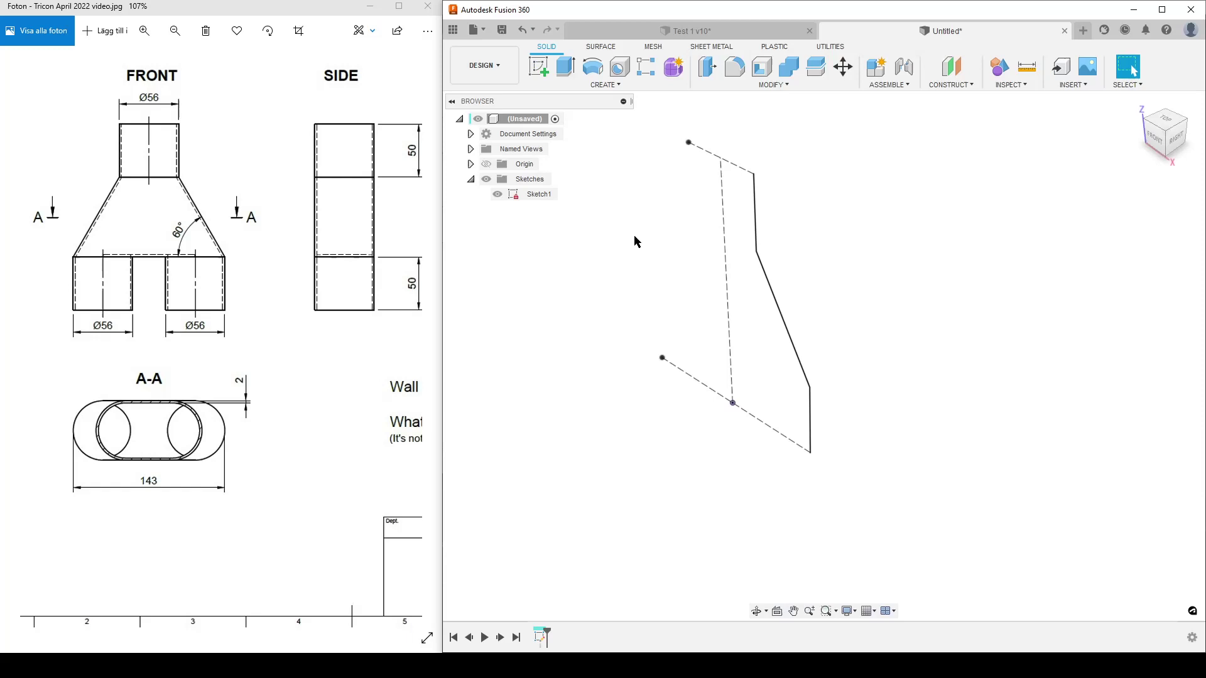
pyautogui.click(539, 66)
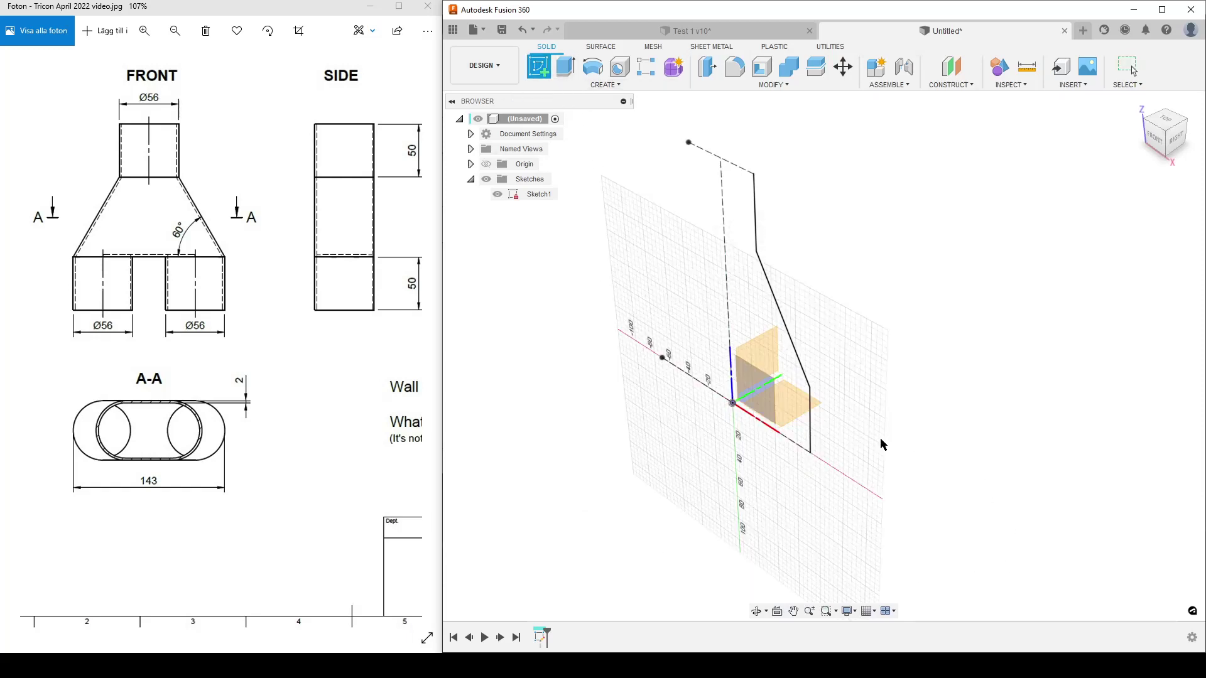
pyautogui.click(819, 402)
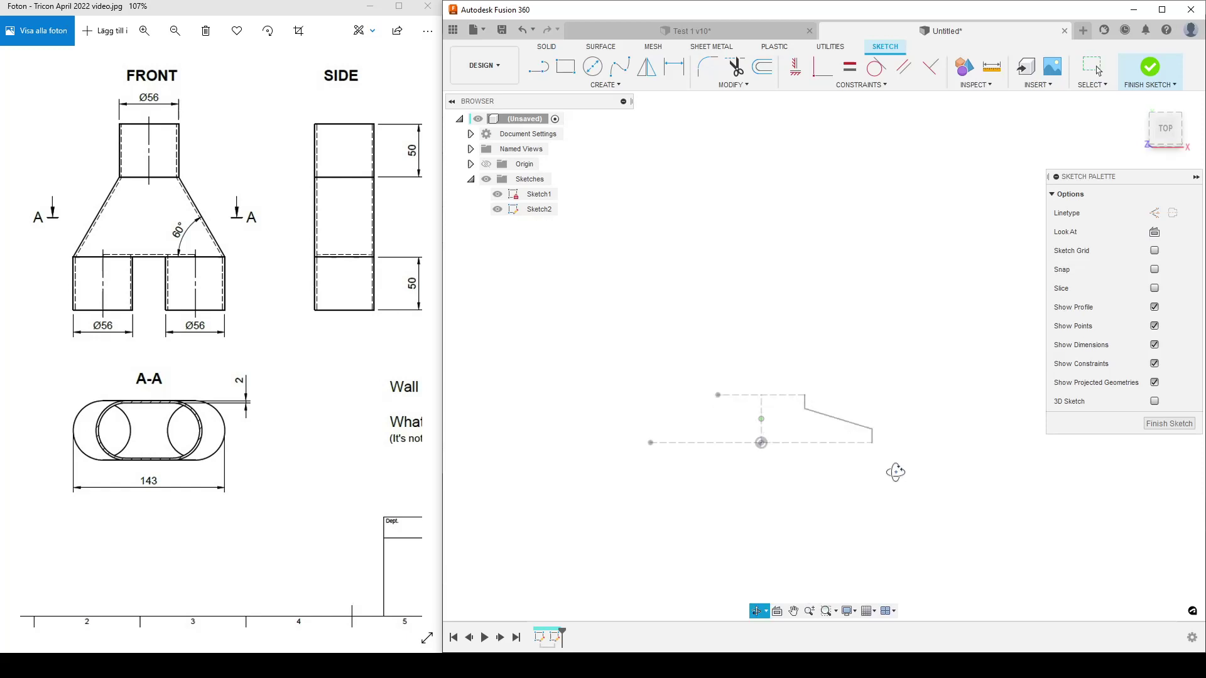
pyautogui.press('p')
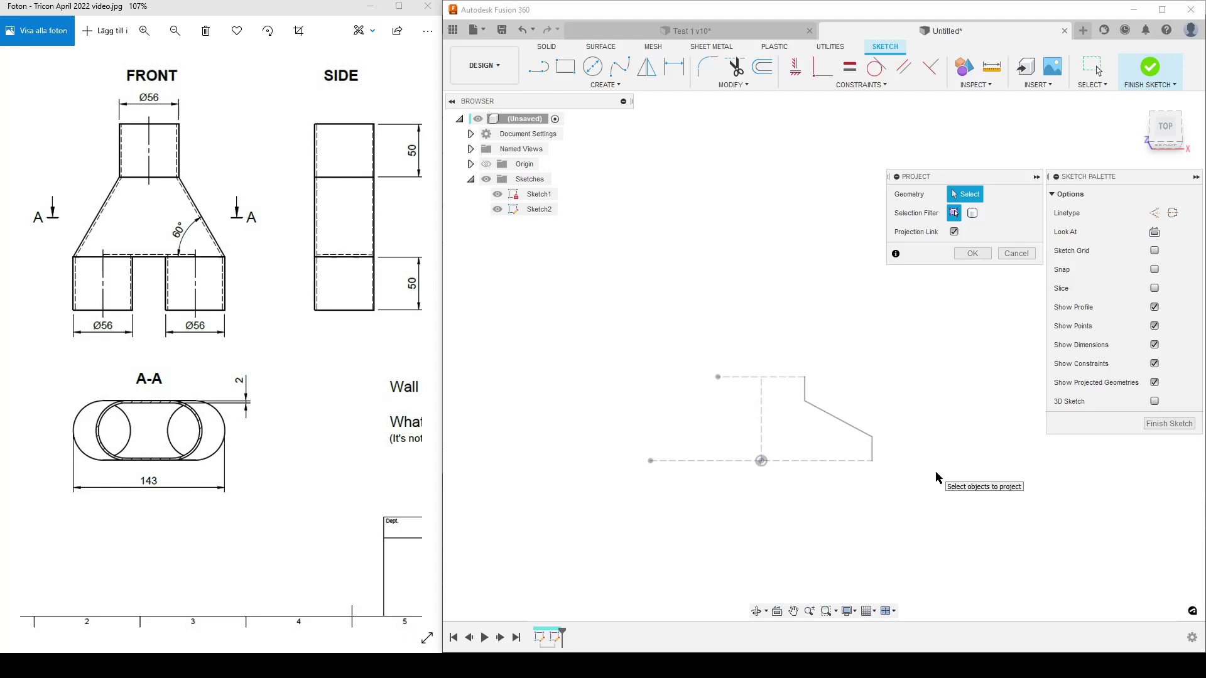
pyautogui.click(779, 378)
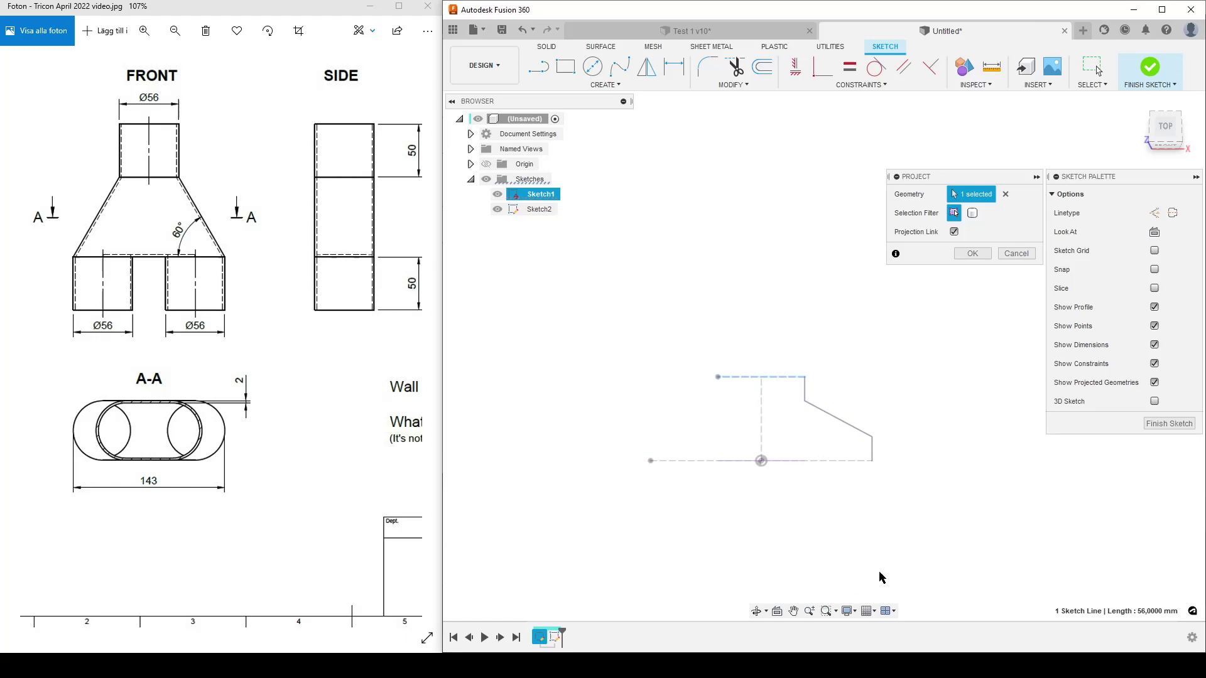
pyautogui.click(874, 461)
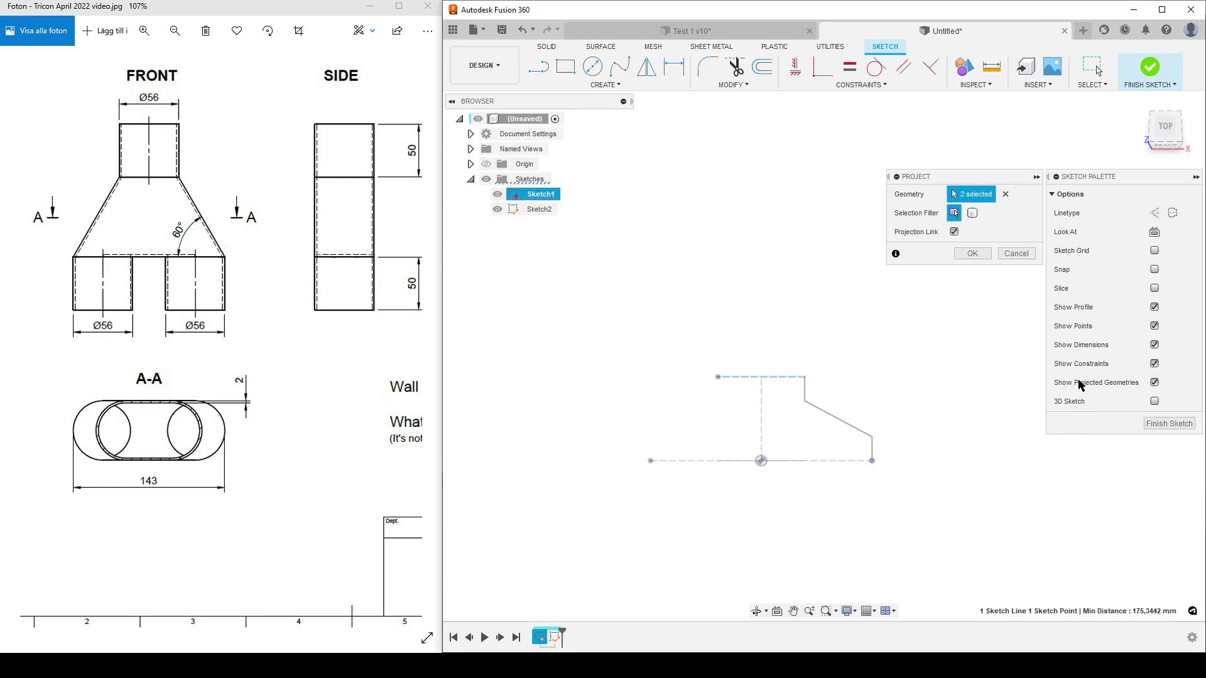
pyautogui.click(963, 253)
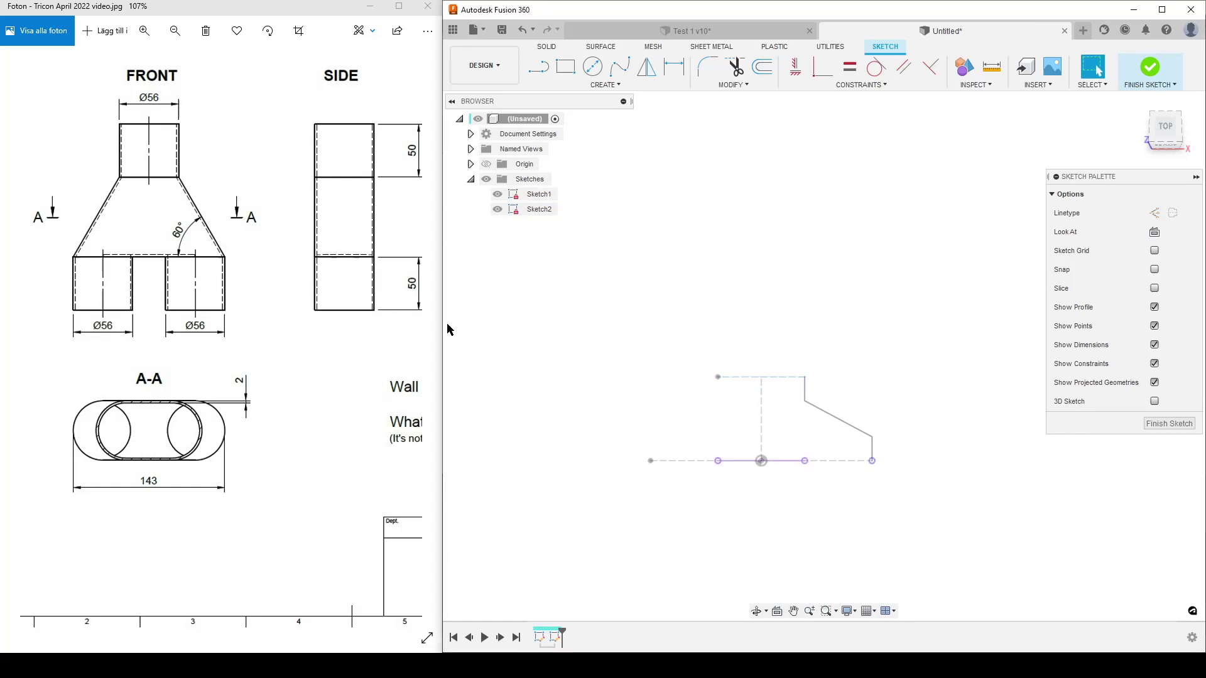
# Hide Sketch1 and turn Sketch2's projected 56 mm line into dashed construction geometry.
pyautogui.click(497, 195)
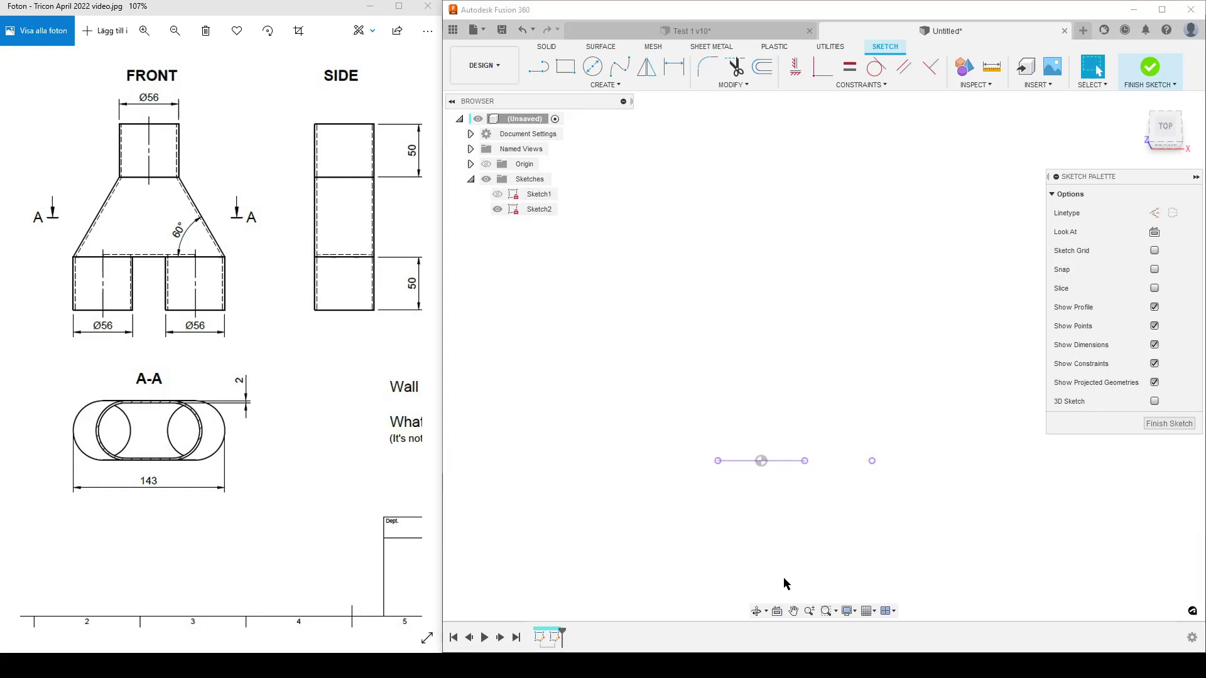
pyautogui.click(789, 463)
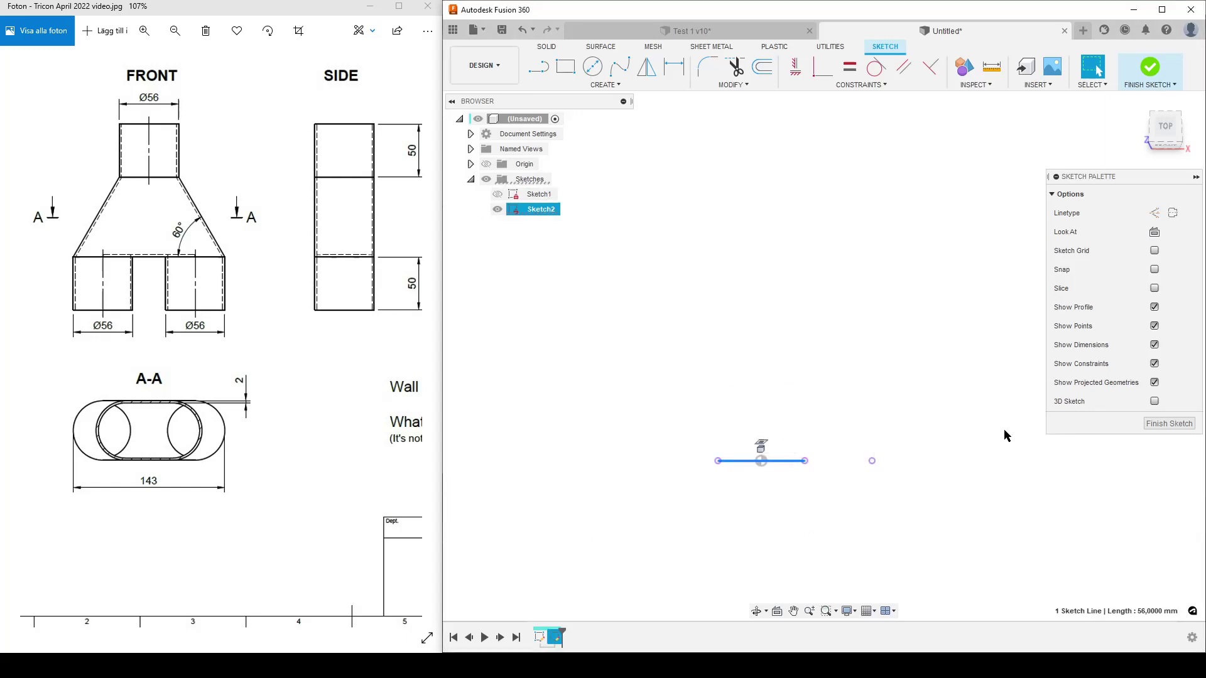
pyautogui.click(1154, 213)
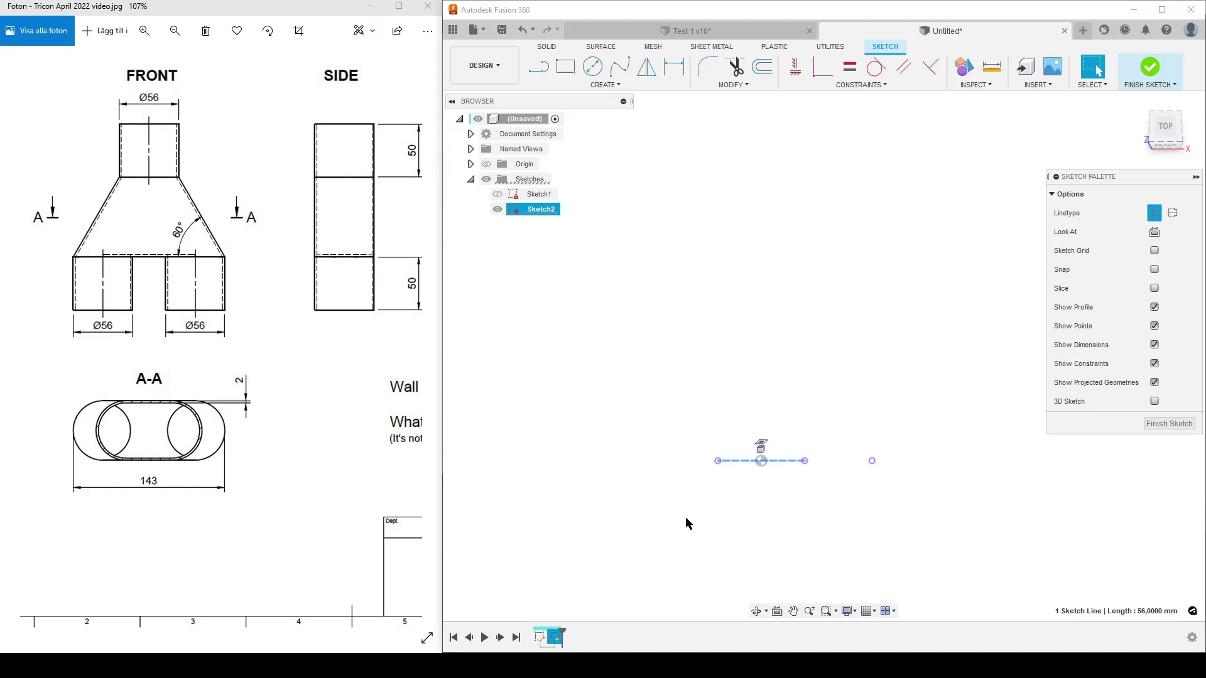
pyautogui.click(714, 523)
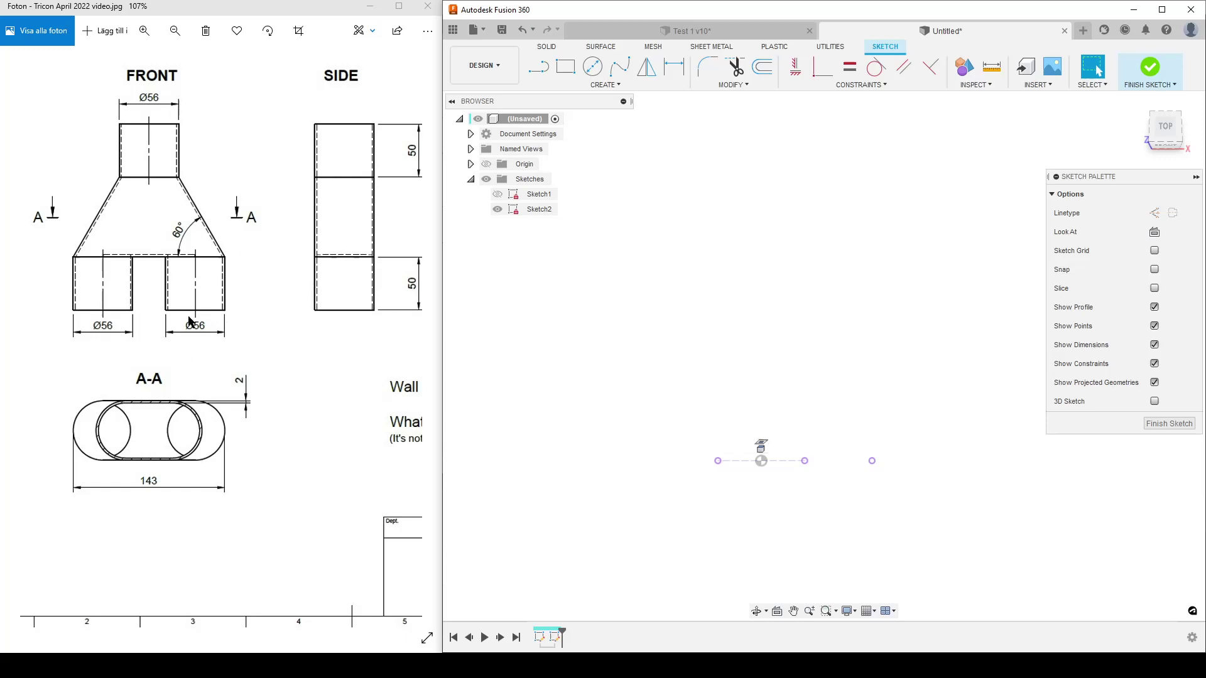
# Draw a rectangle above the projected line and a circle centred on its right edge.
pyautogui.click(565, 67)
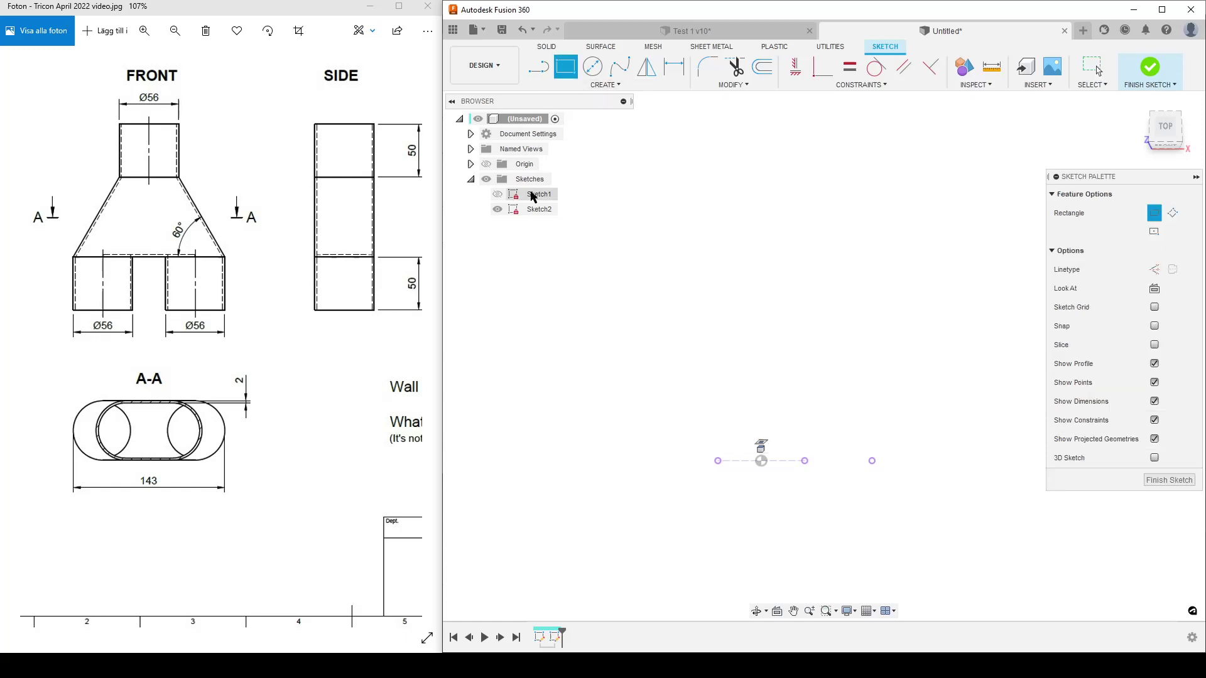
pyautogui.click(670, 219)
pyautogui.click(861, 336)
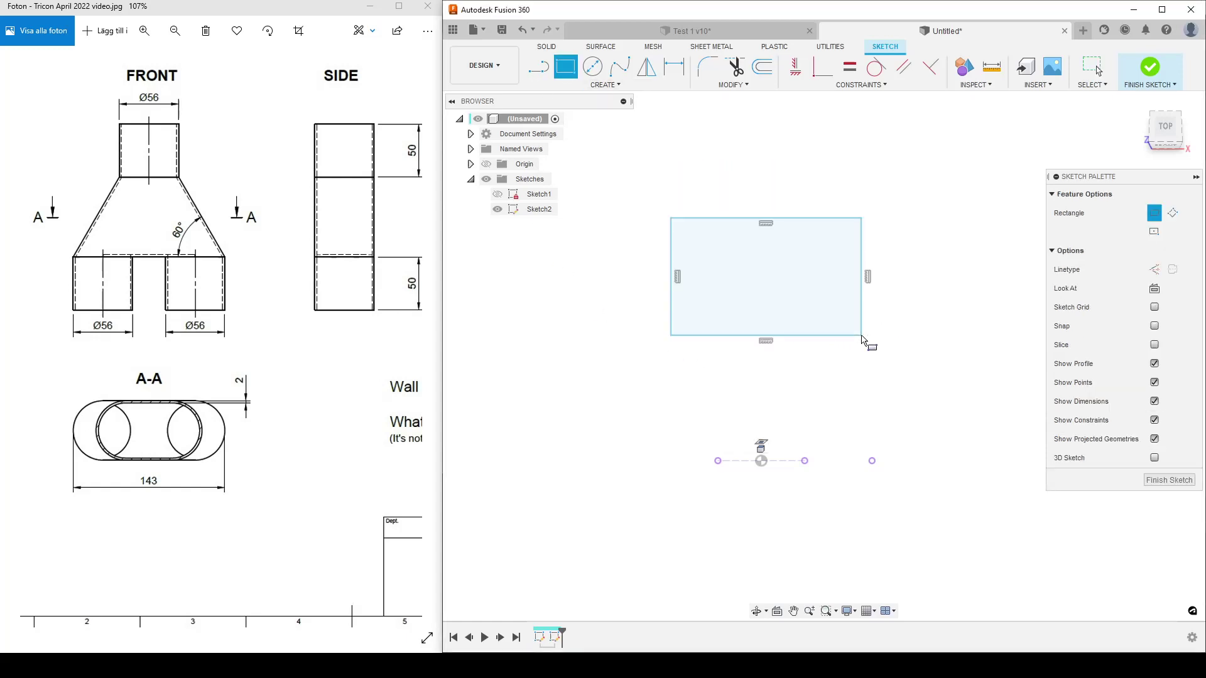
pyautogui.click(590, 69)
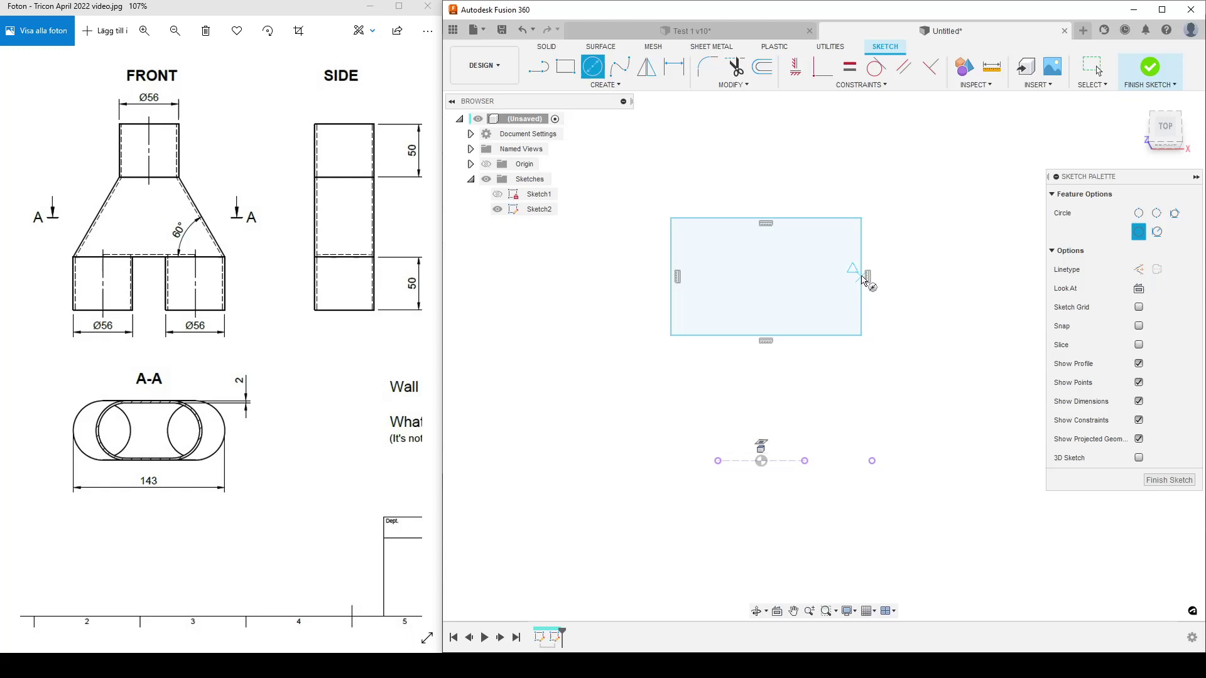
pyautogui.click(861, 276)
pyautogui.click(860, 221)
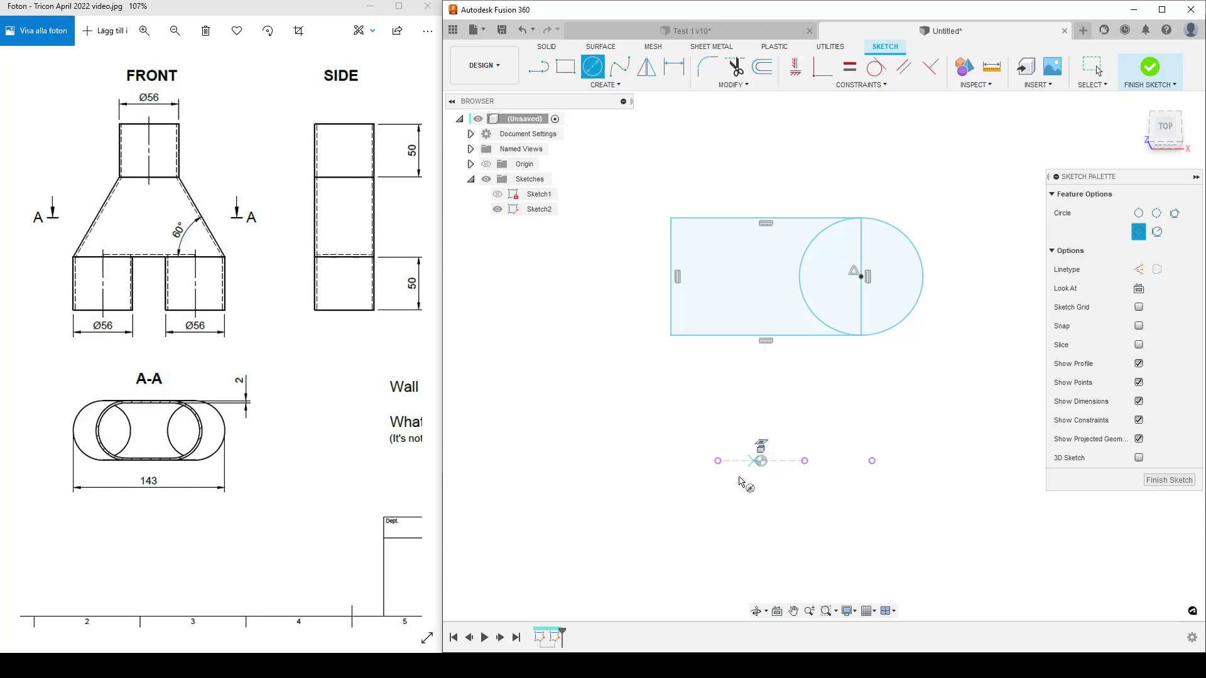
# Snap the rectangle's left-edge midpoint to the projected line's end and enlarge the circle to about 86 mm.
pyautogui.click(822, 68)
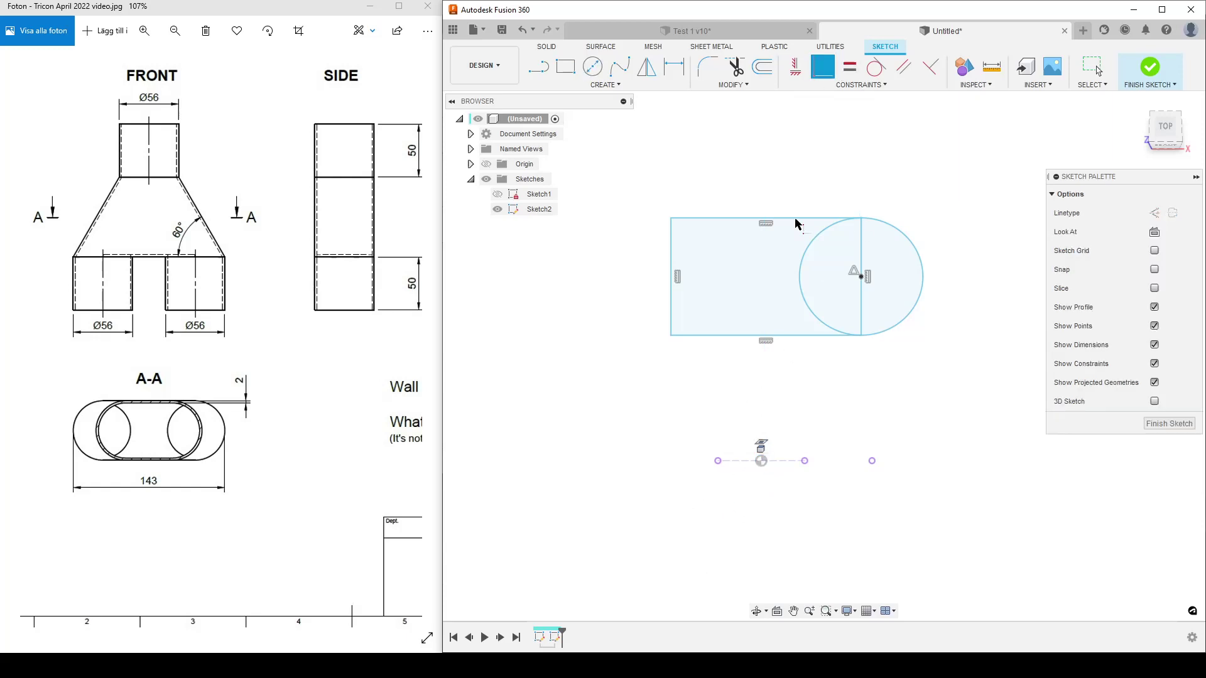
pyautogui.click(670, 277)
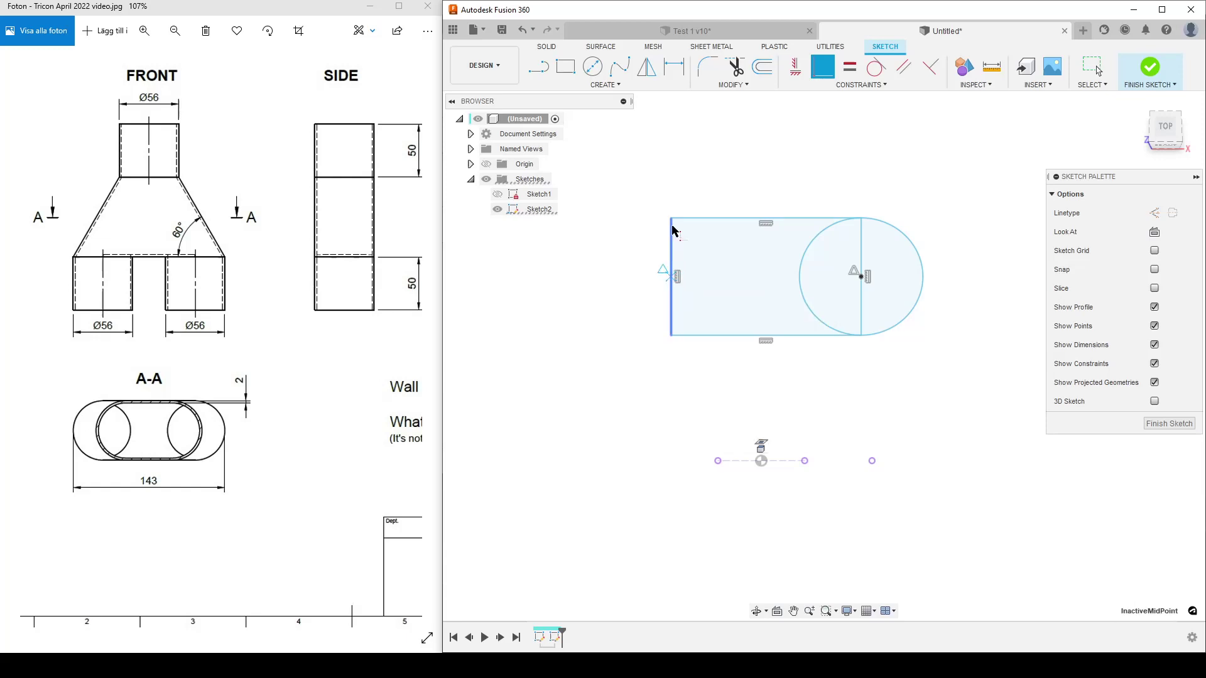
pyautogui.click(761, 460)
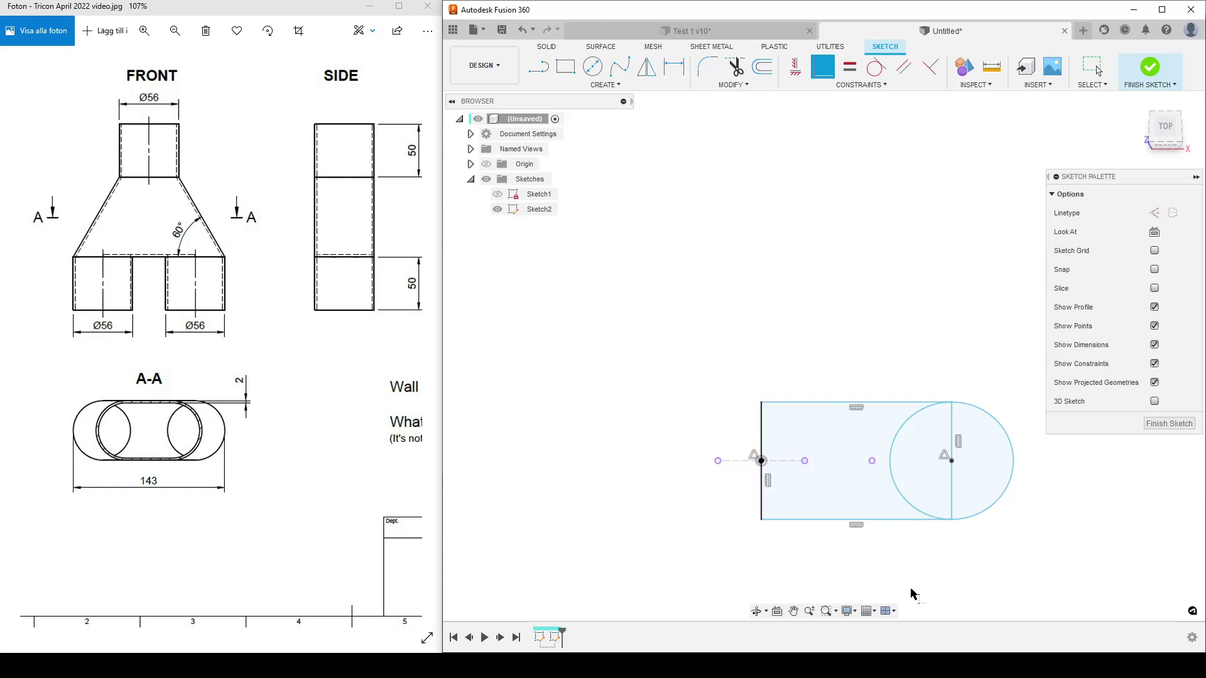
pyautogui.press('Escape')
pyautogui.click(895, 441)
pyautogui.moveTo(895, 446); pyautogui.dragTo(1016, 489)
pyautogui.moveTo(954, 468); pyautogui.dragTo(808, 461)
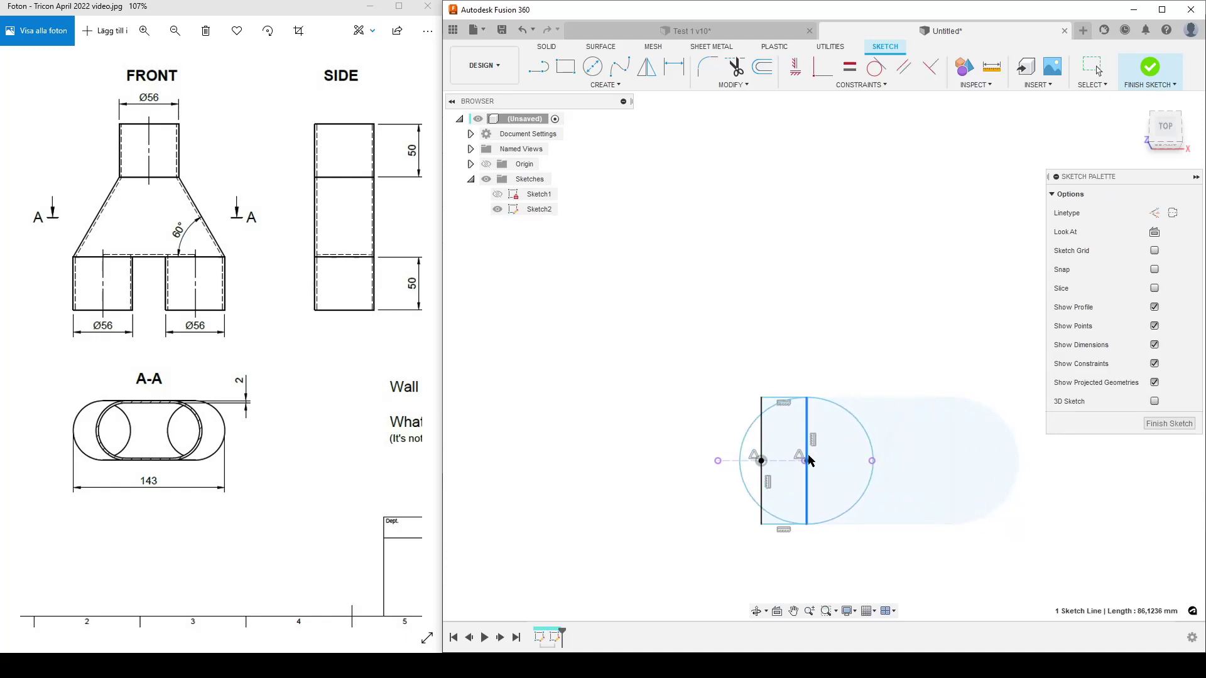
pyautogui.click(925, 292)
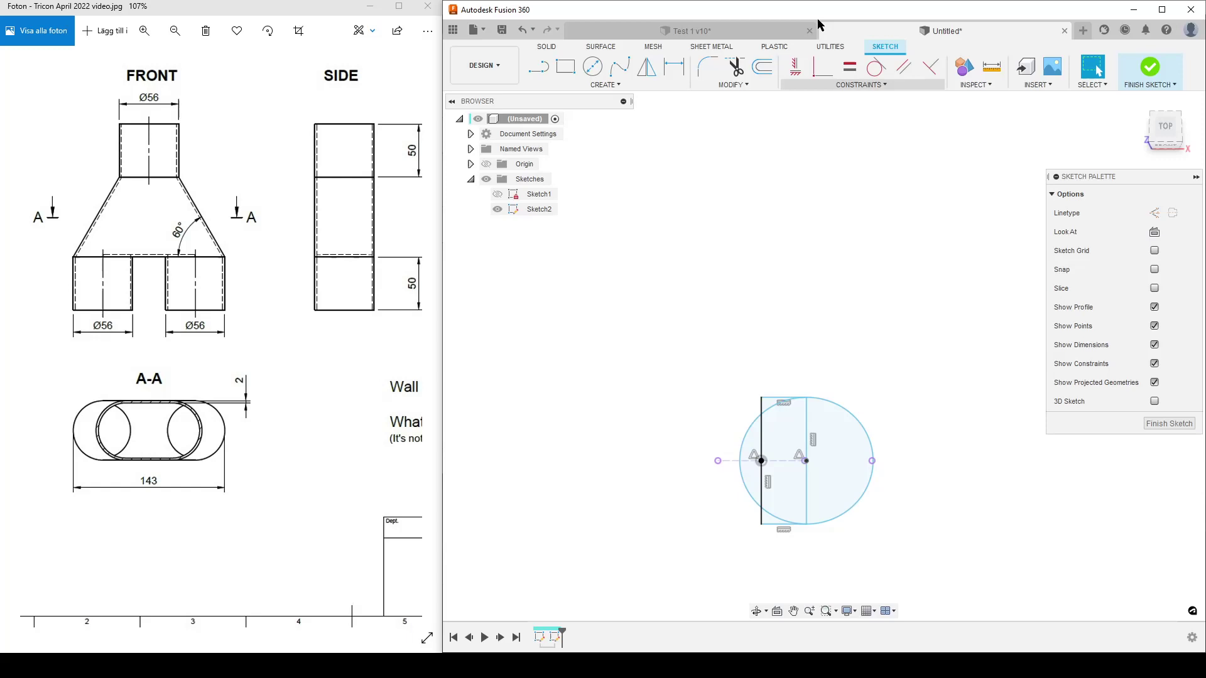
# Make the circle coincident with the projected line's right end point.
pyautogui.click(823, 66)
pyautogui.click(869, 439)
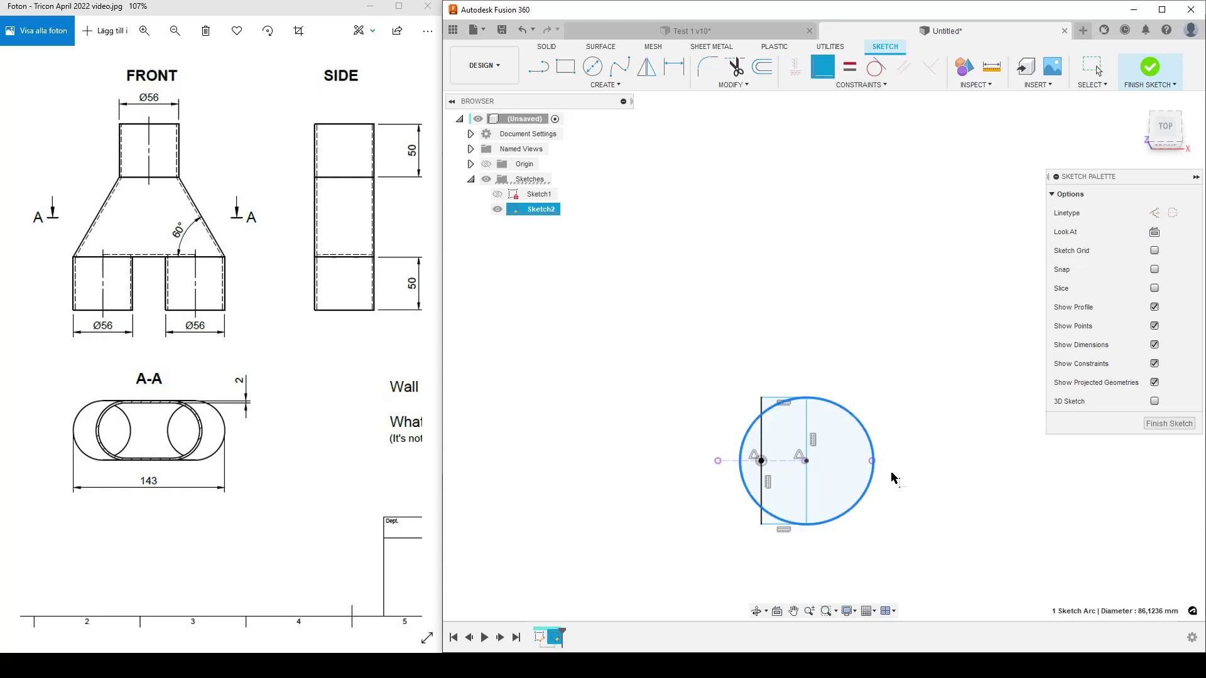
pyautogui.click(872, 461)
pyautogui.scroll(3, 689, 528)
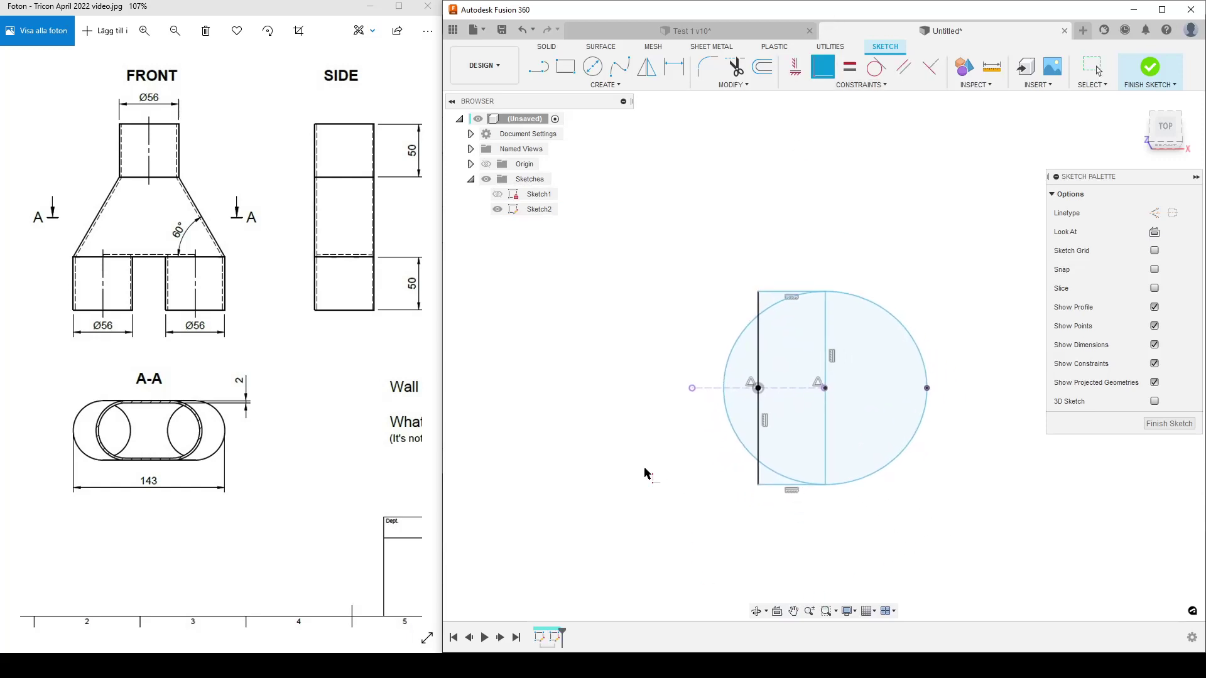
pyautogui.press('Escape')
# Constrain the rectangle's left edge equal to the dashed 56 mm line.
pyautogui.click(849, 67)
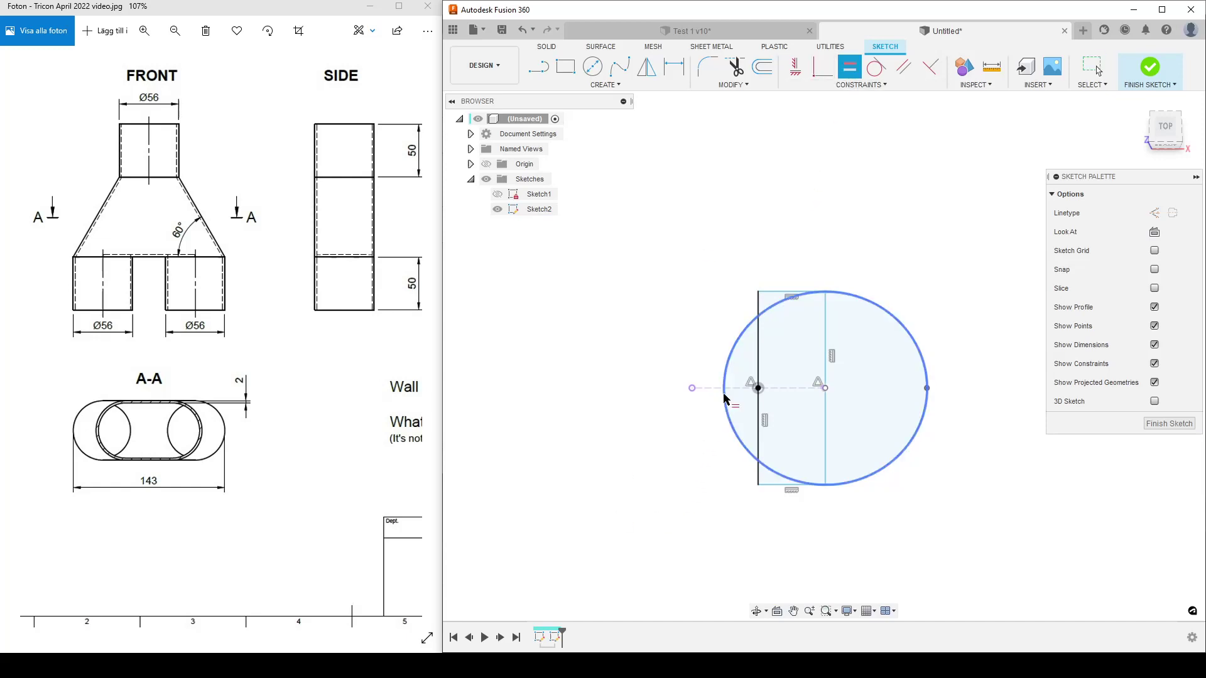
pyautogui.click(704, 389)
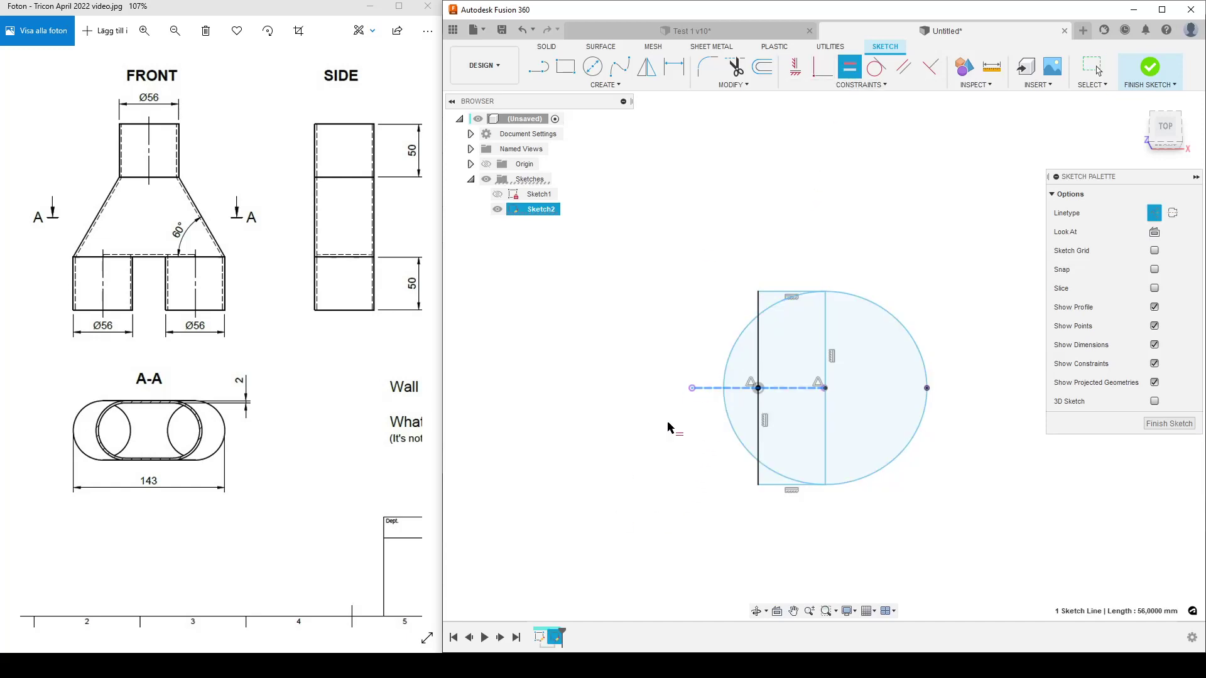
pyautogui.click(759, 310)
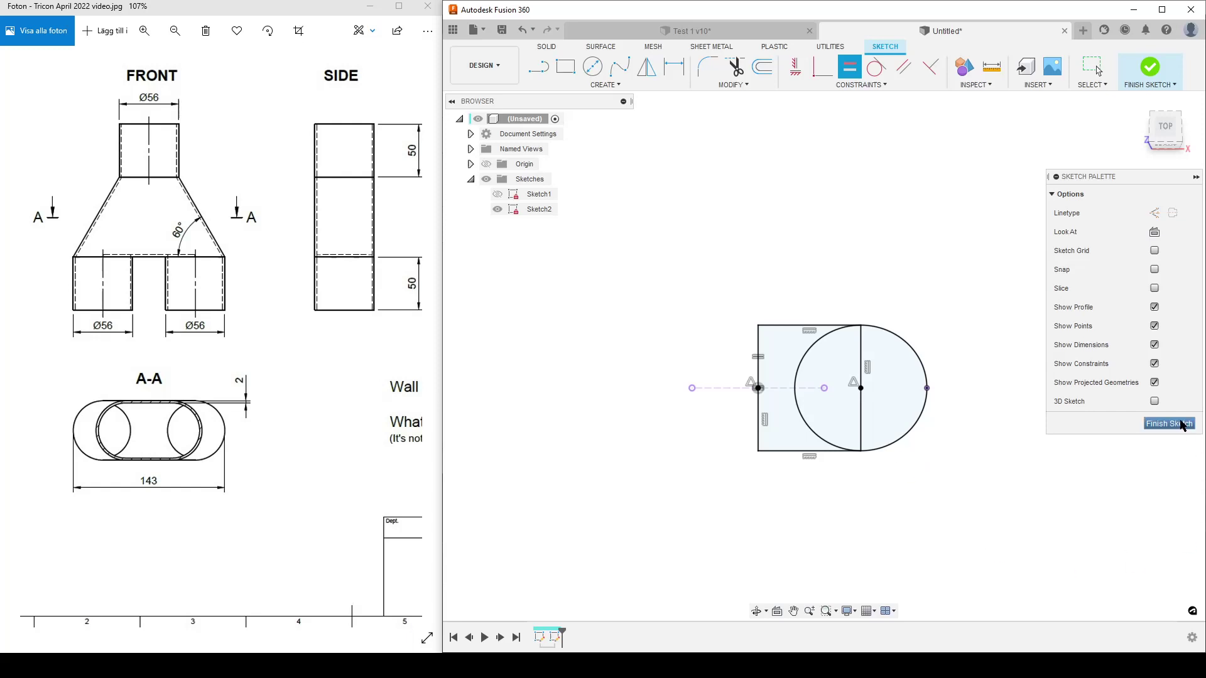
# Finish Sketch2, show Sketch1 again and orbit toward a front view.
pyautogui.click(1170, 423)
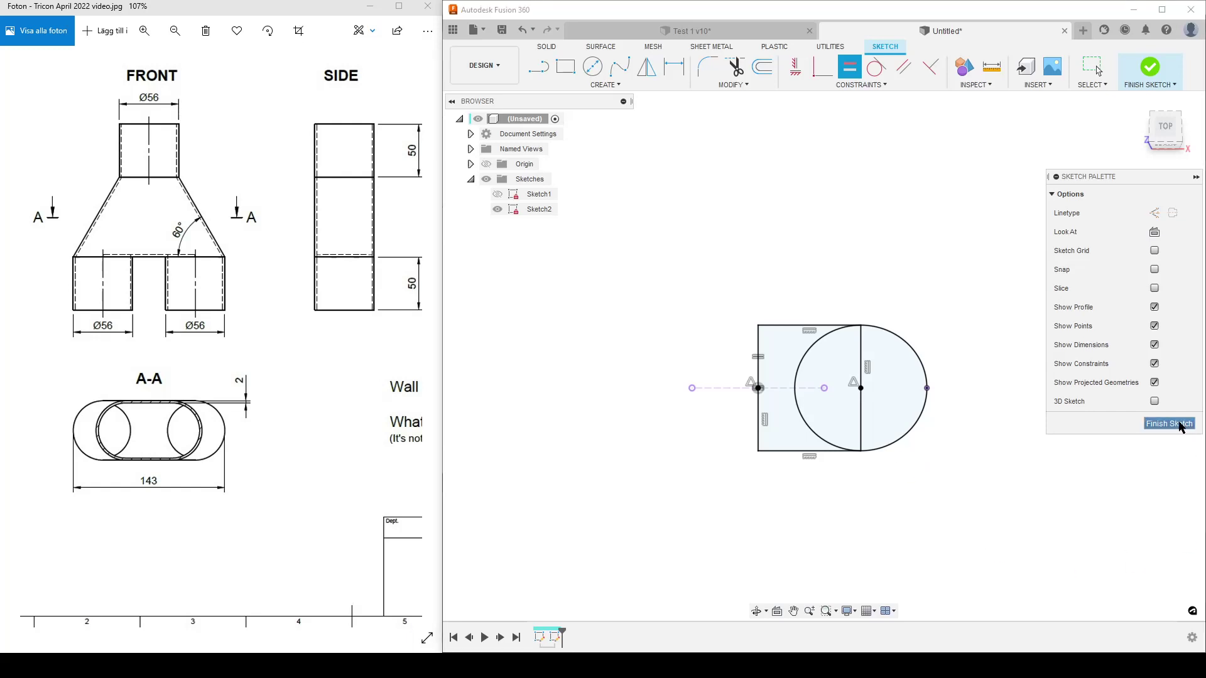
pyautogui.click(498, 194)
pyautogui.keyDown('shift'); pyautogui.moveTo(809, 468); pyautogui.dragTo(843, 454, button='middle'); pyautogui.keyUp('shift')
pyautogui.scroll(-4, 843, 454)
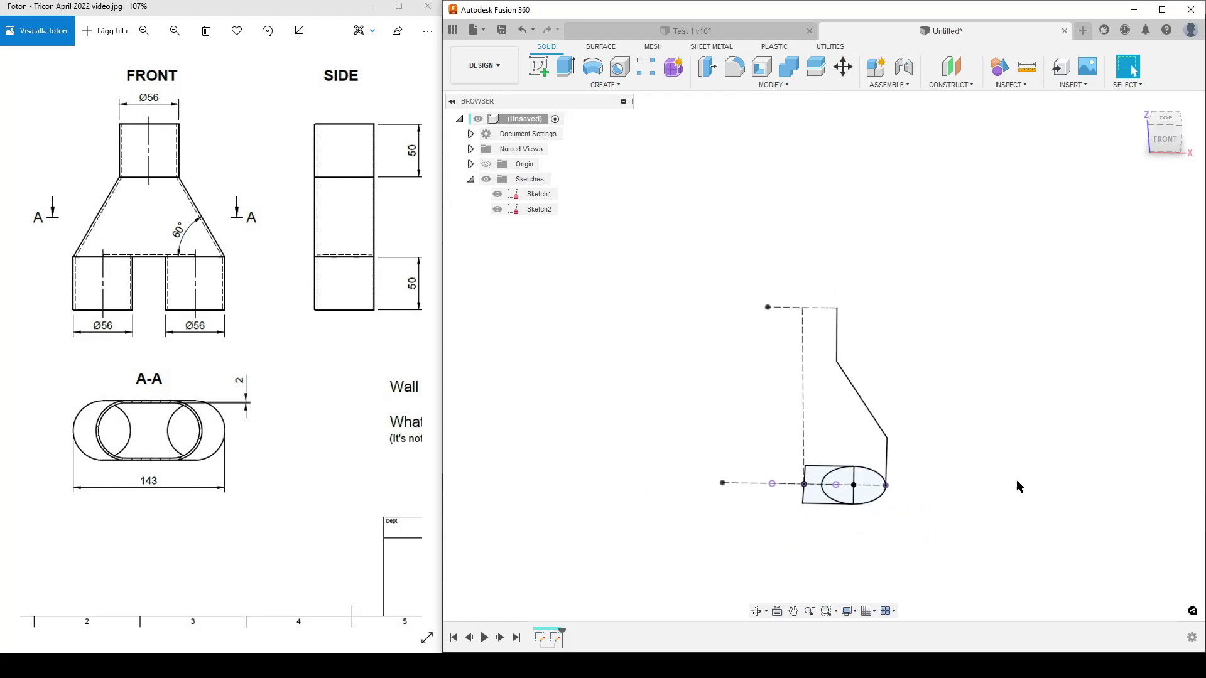
pyautogui.moveTo(1017, 480)
pyautogui.keyDown('shift'); pyautogui.mouseDown(button='middle')
pyautogui.moveTo(955, 423)
pyautogui.moveTo(849, 470)
pyautogui.mouseUp(button='middle'); pyautogui.keyUp('shift')
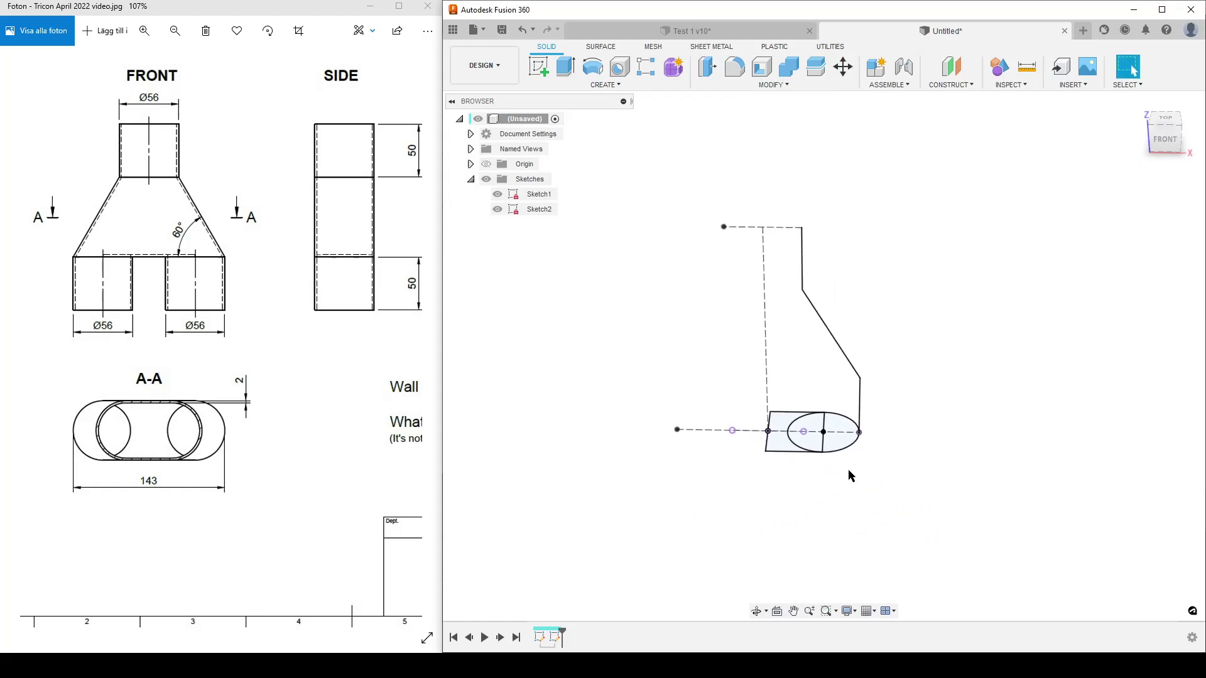
# Set up a sweep of both half-slot profiles along Sketch1's angled line.
pyautogui.click(605, 85)
pyautogui.click(552, 190)
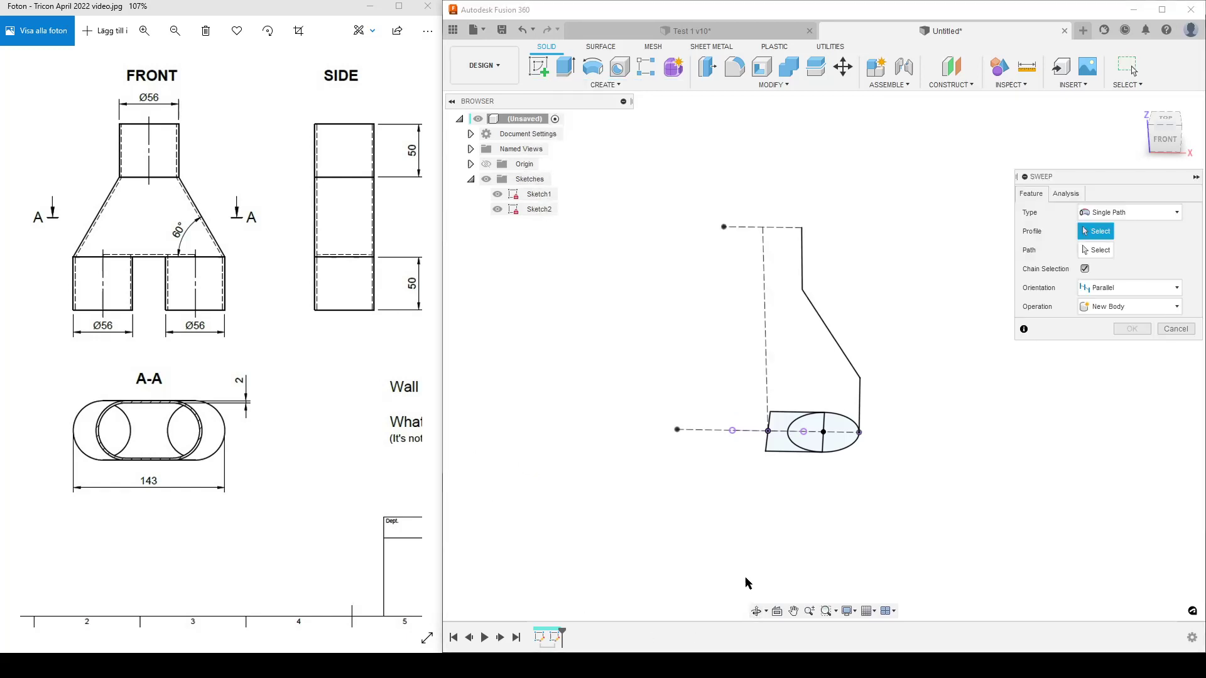
pyautogui.click(830, 440)
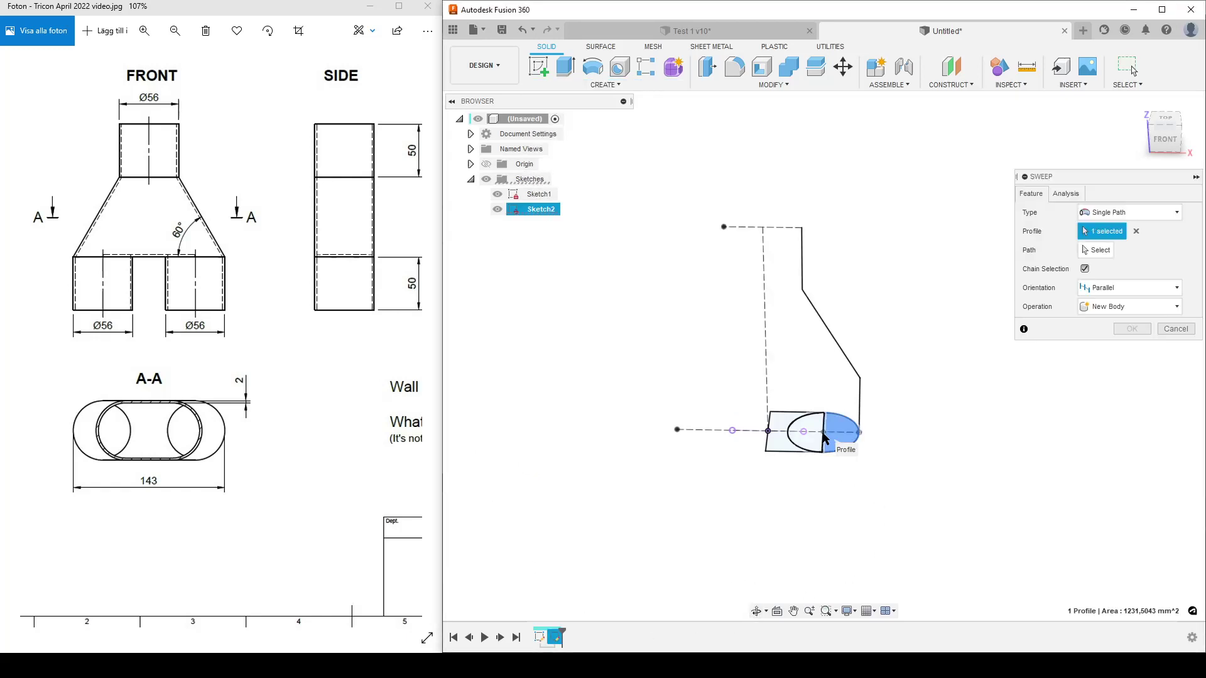
pyautogui.click(808, 443)
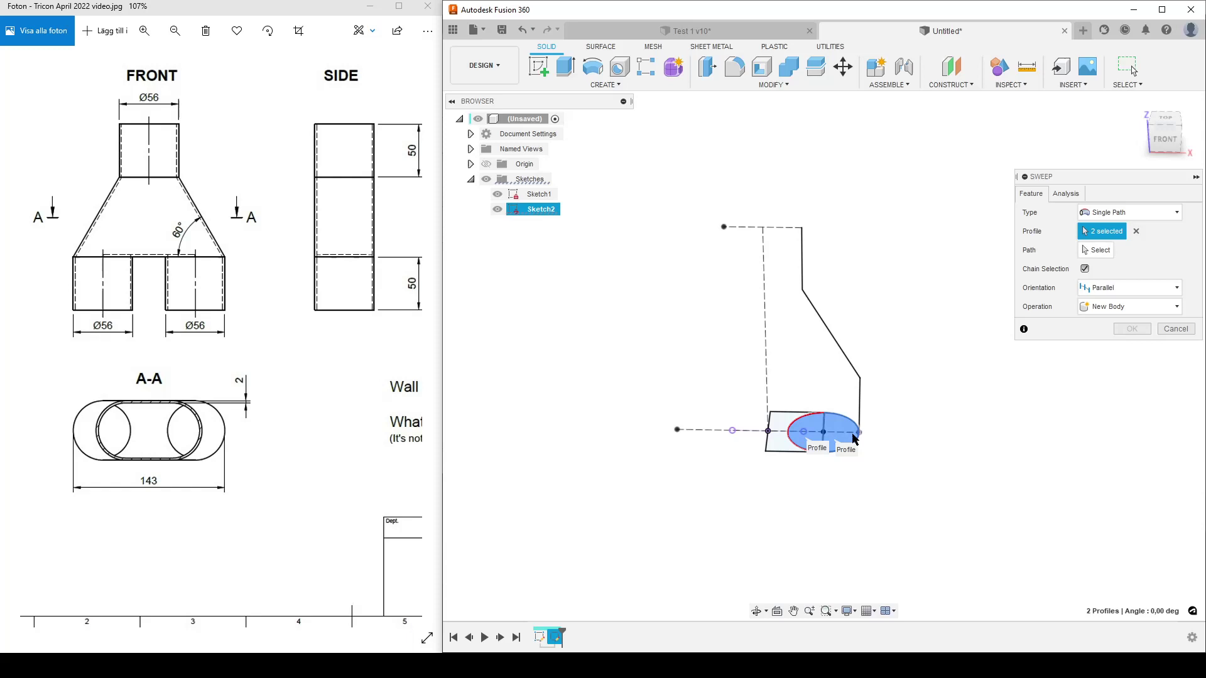
pyautogui.click(1101, 251)
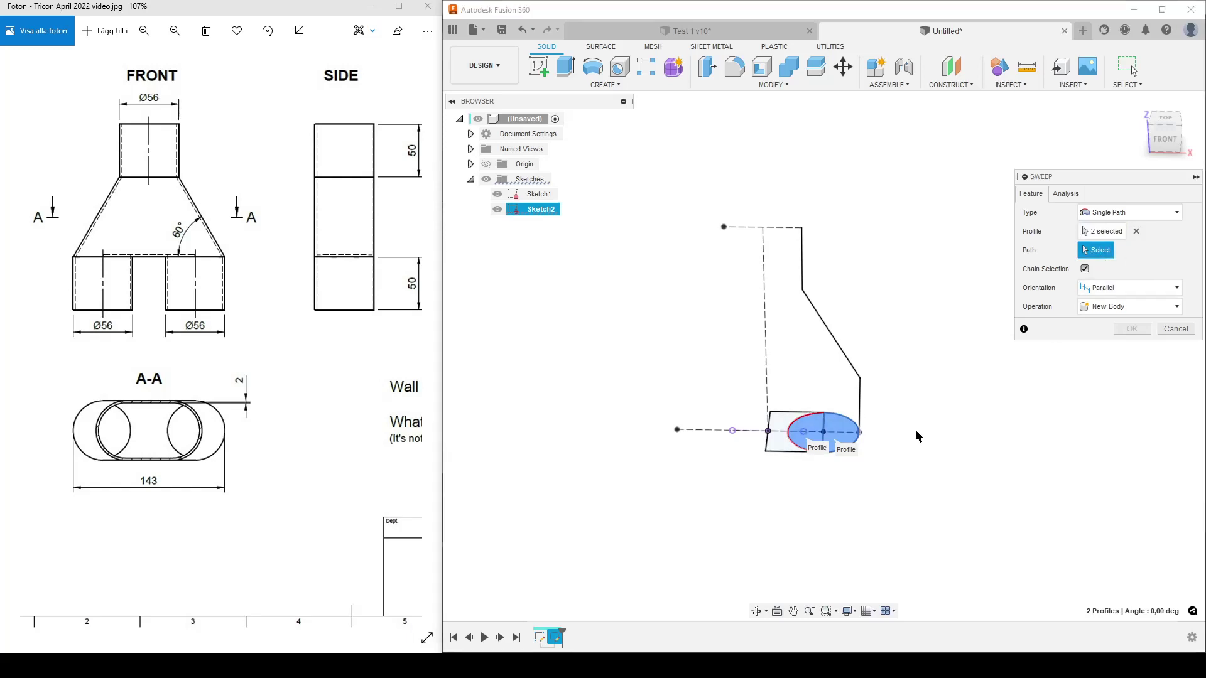
pyautogui.click(855, 406)
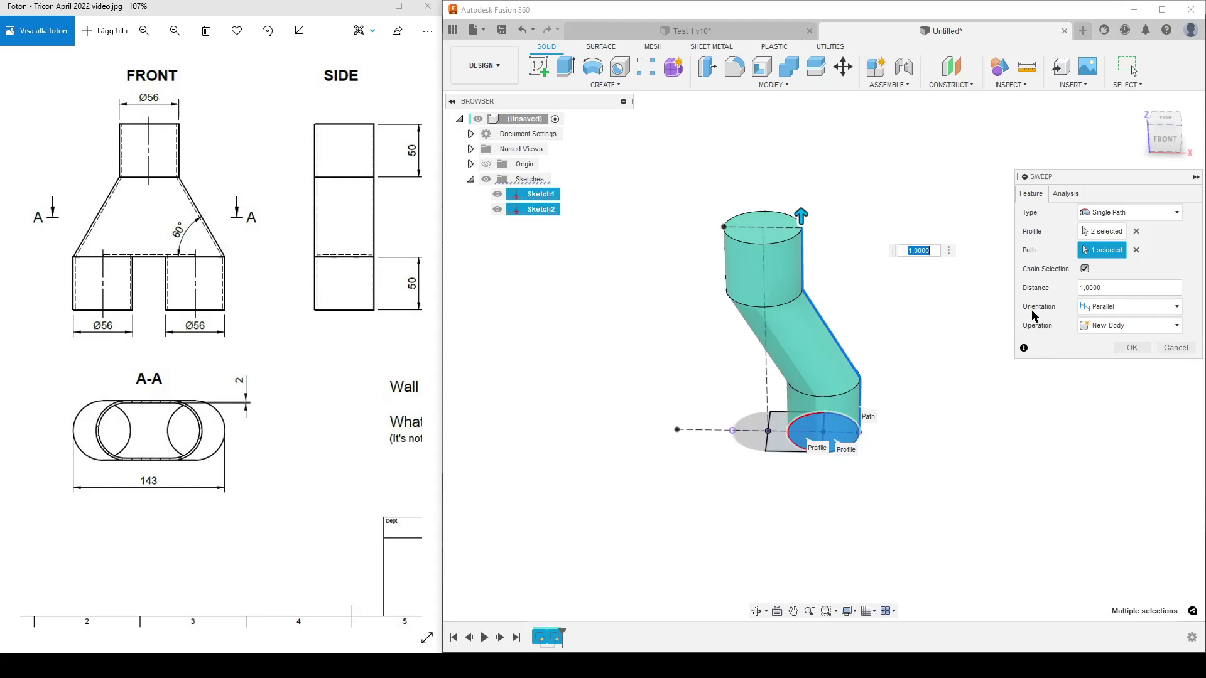
# Compare perpendicular and parallel orientation, then create the sweep with Parallel orientation.
pyautogui.click(1174, 307)
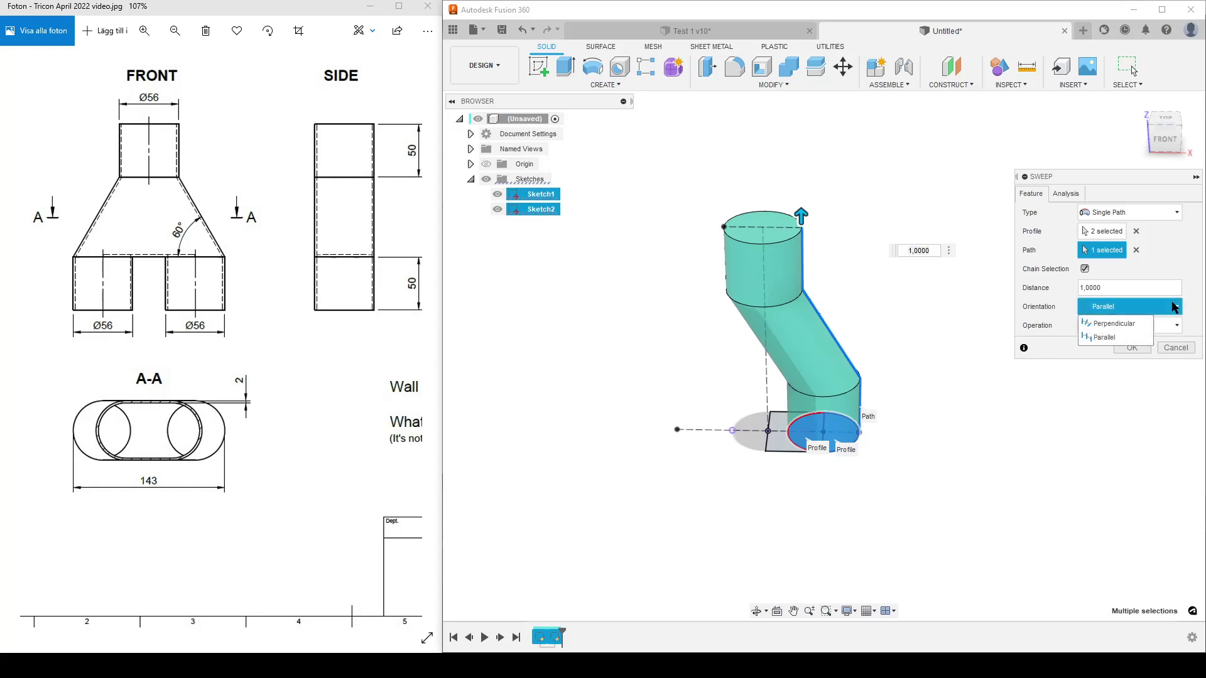
pyautogui.click(1141, 323)
pyautogui.keyDown('shift'); pyautogui.moveTo(934, 526); pyautogui.dragTo(939, 498, button='middle'); pyautogui.keyUp('shift')
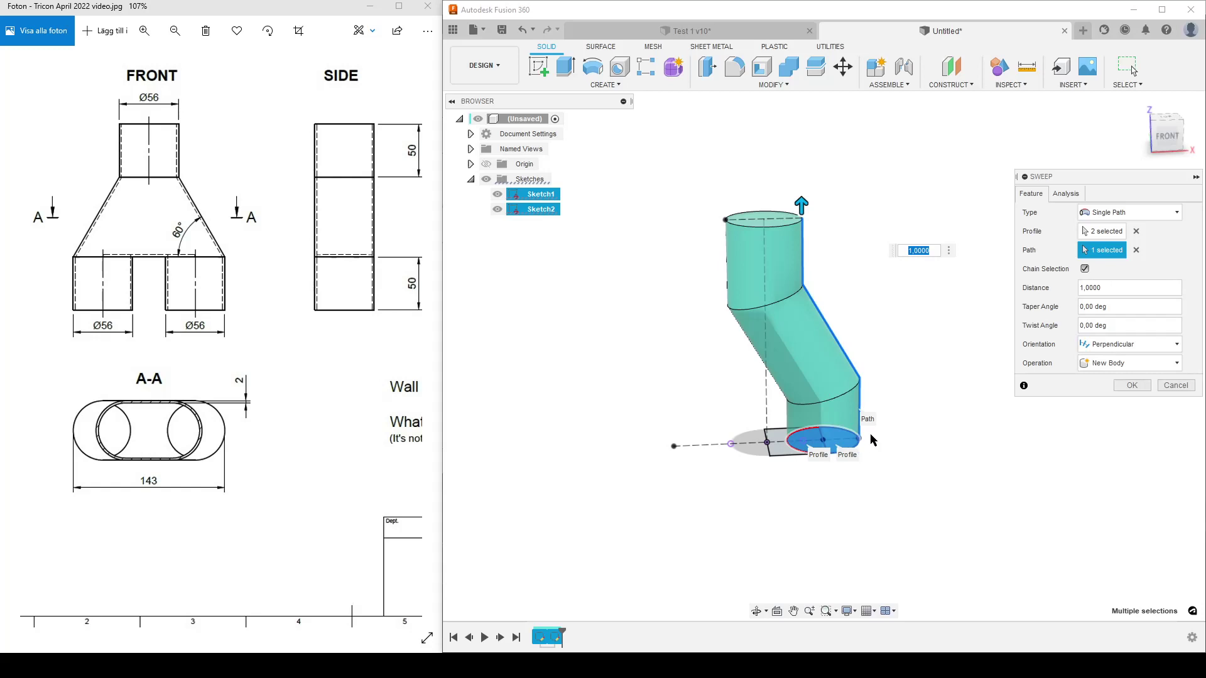
pyautogui.click(1150, 344)
pyautogui.click(1117, 375)
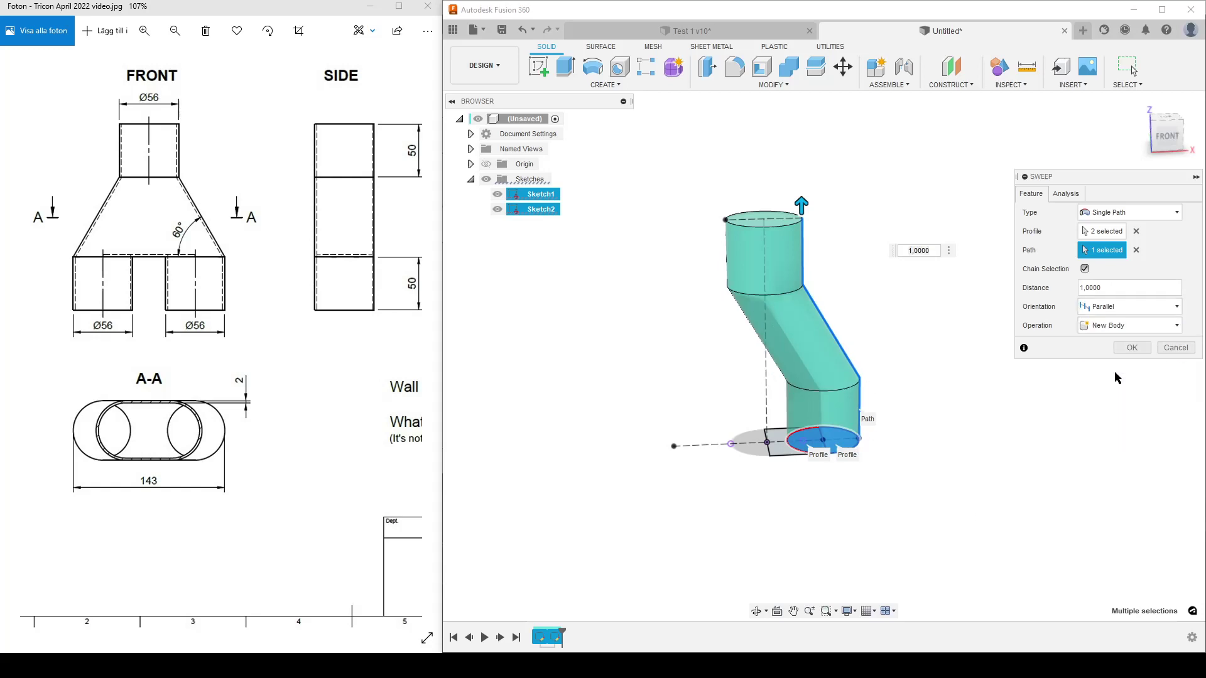
pyautogui.moveTo(1002, 498)
pyautogui.keyDown('shift'); pyautogui.mouseDown(button='middle')
pyautogui.moveTo(942, 485)
pyautogui.moveTo(958, 431)
pyautogui.moveTo(1037, 469)
pyautogui.moveTo(985, 482)
pyautogui.moveTo(983, 495)
pyautogui.mouseUp(button='middle'); pyautogui.keyUp('shift')
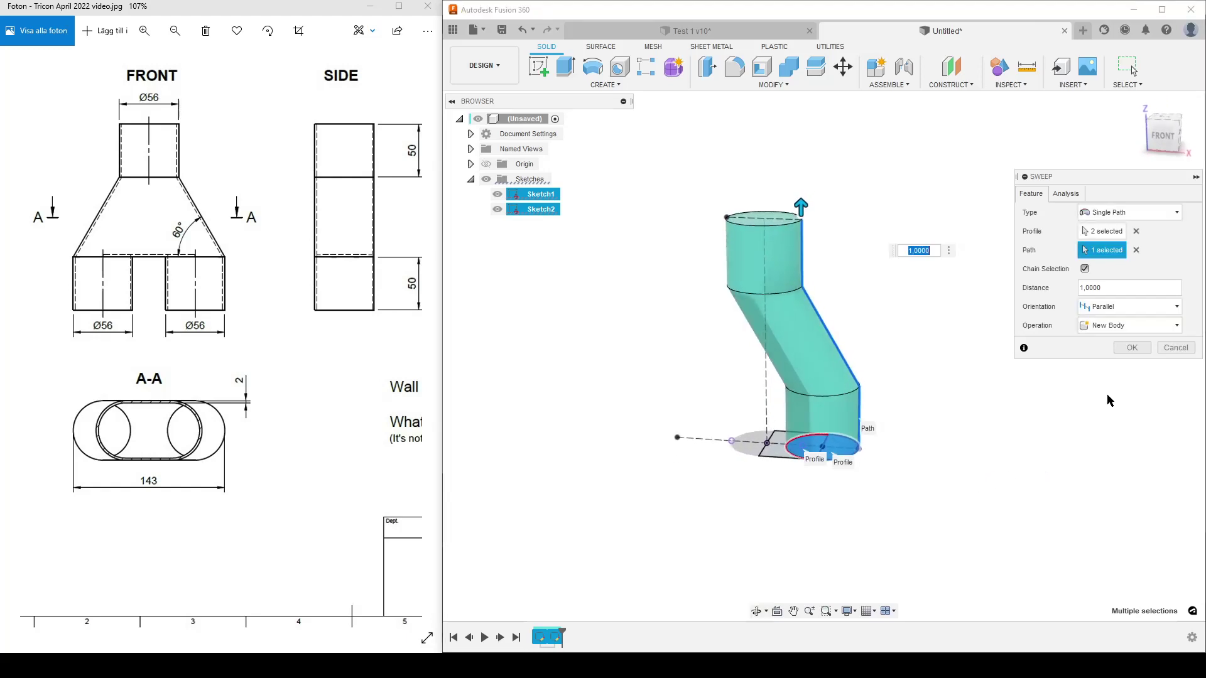
pyautogui.click(1132, 347)
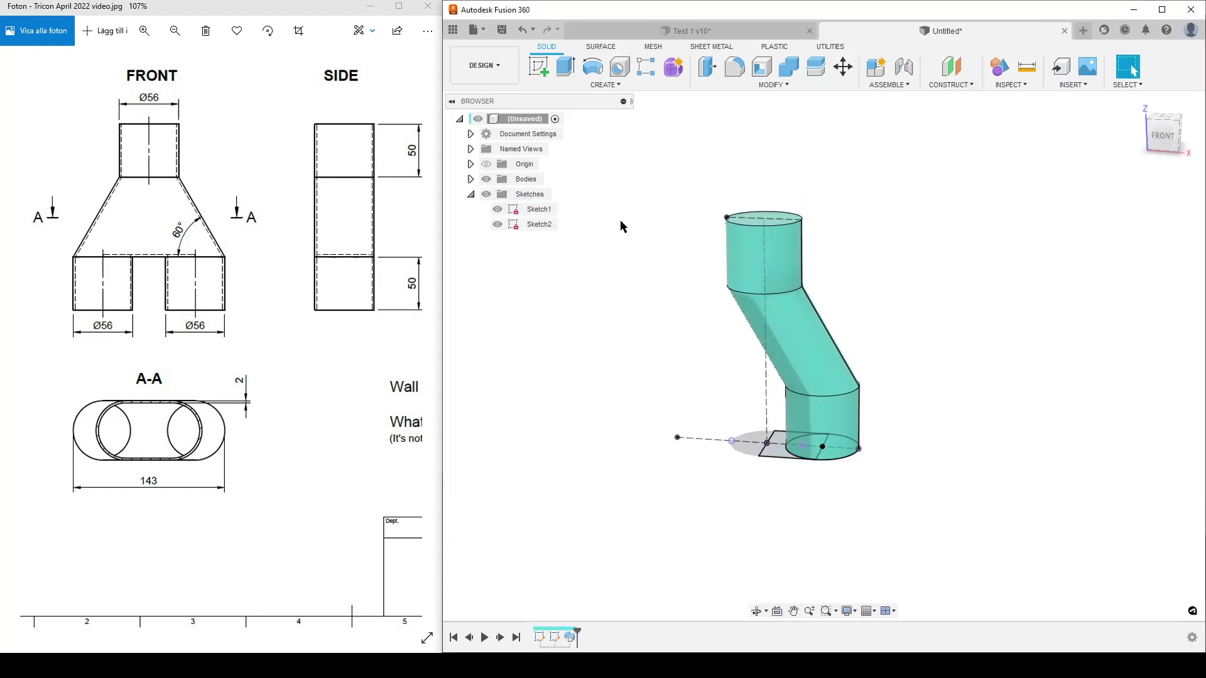
# Extrude the rectangular profile starting from the sketch vertex, temporarily hiding Body1 to reach it.
pyautogui.click(566, 66)
pyautogui.scroll(2, 782, 500)
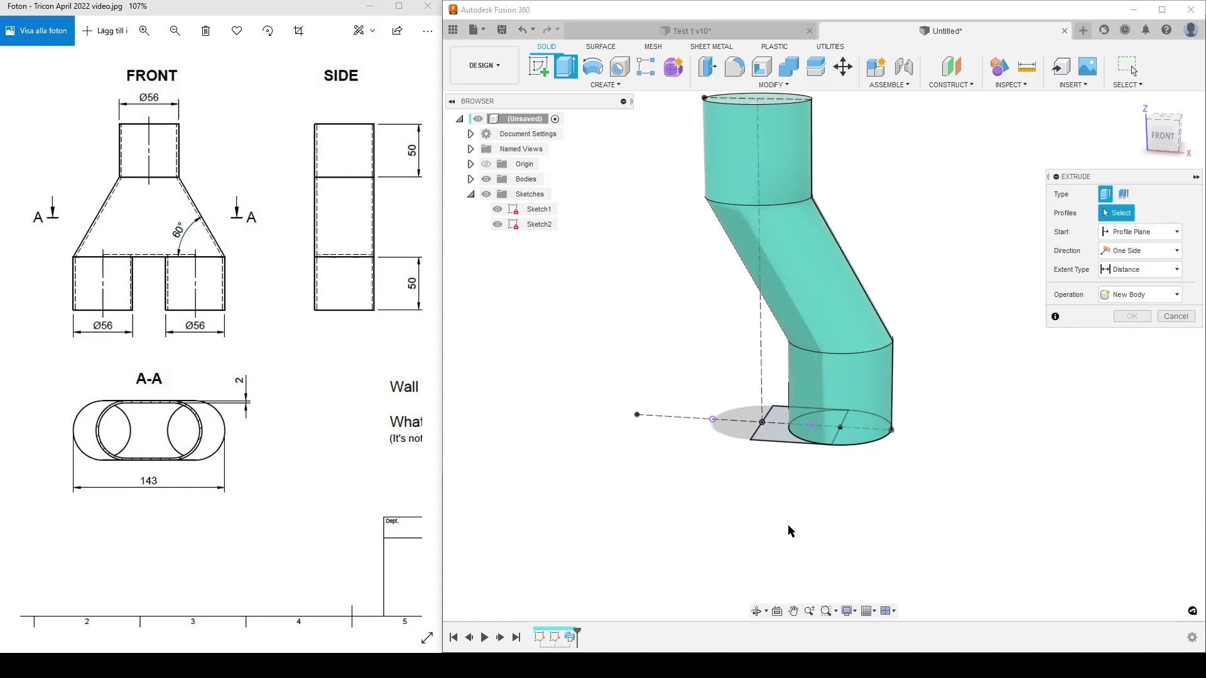
pyautogui.click(779, 440)
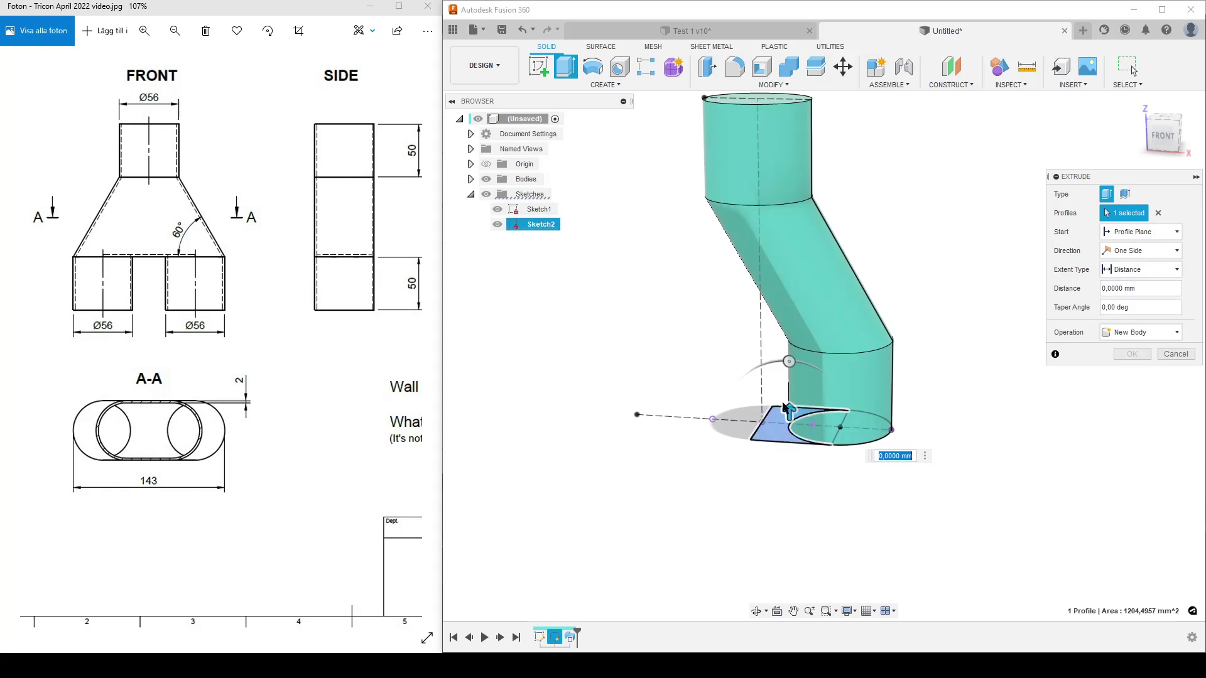
pyautogui.click(1148, 233)
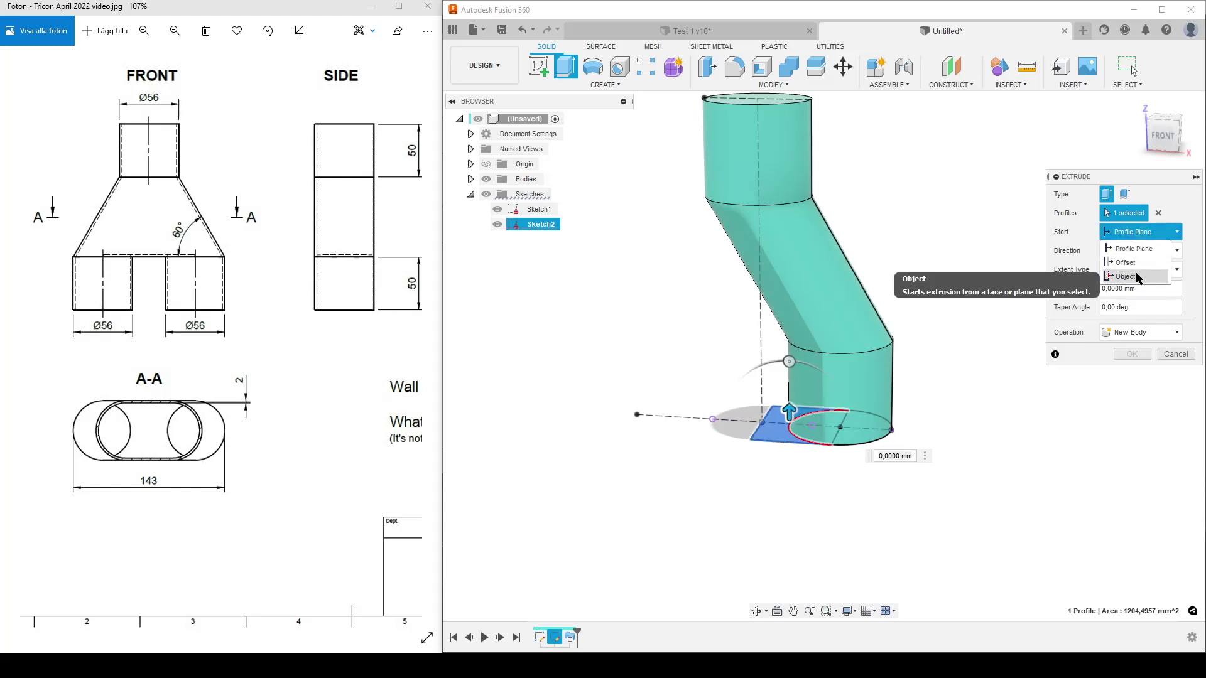
pyautogui.click(1131, 277)
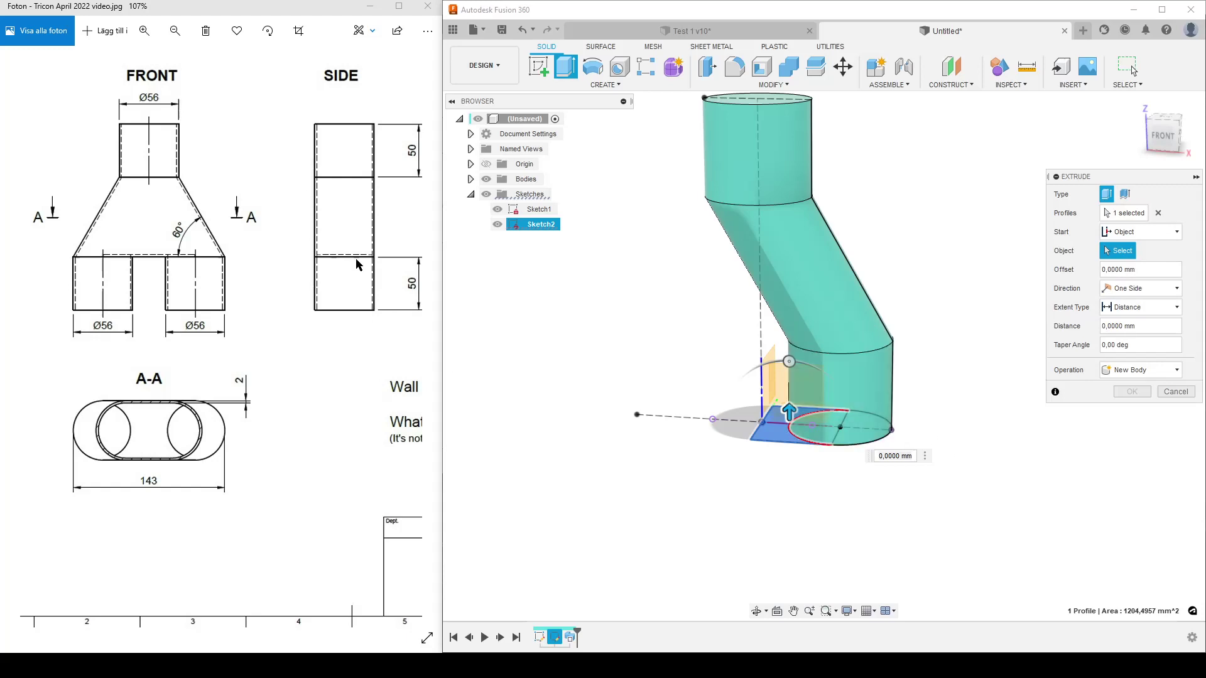
pyautogui.click(471, 179)
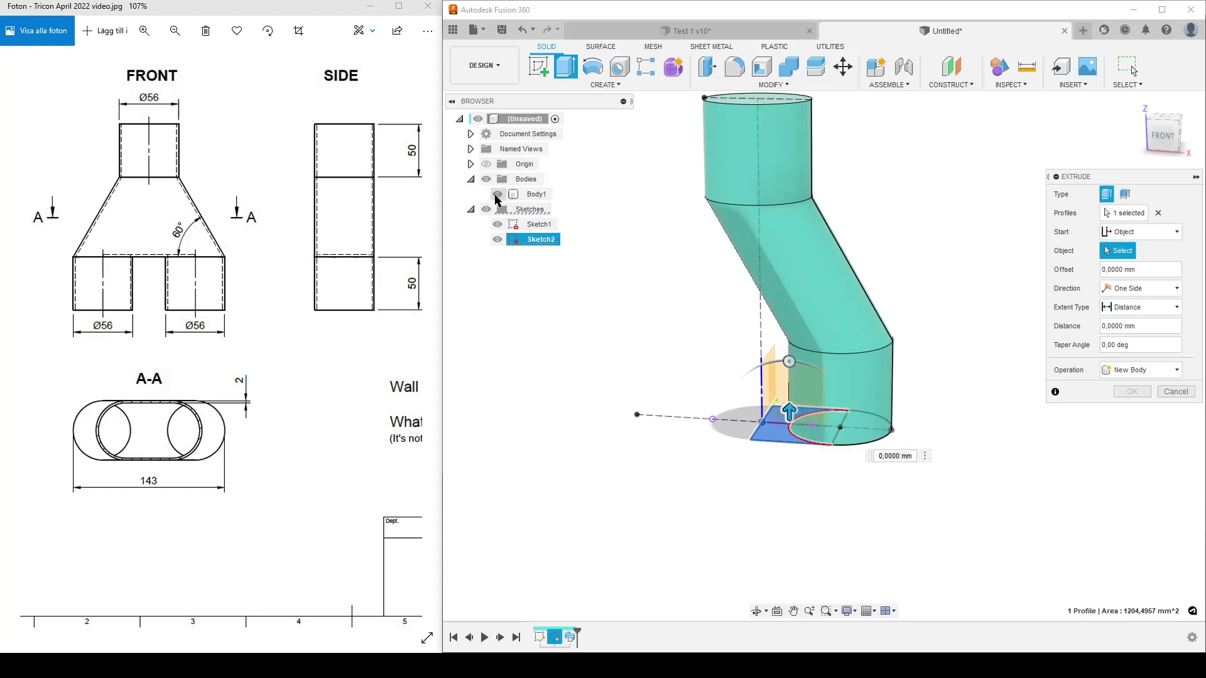
pyautogui.click(498, 194)
pyautogui.click(895, 341)
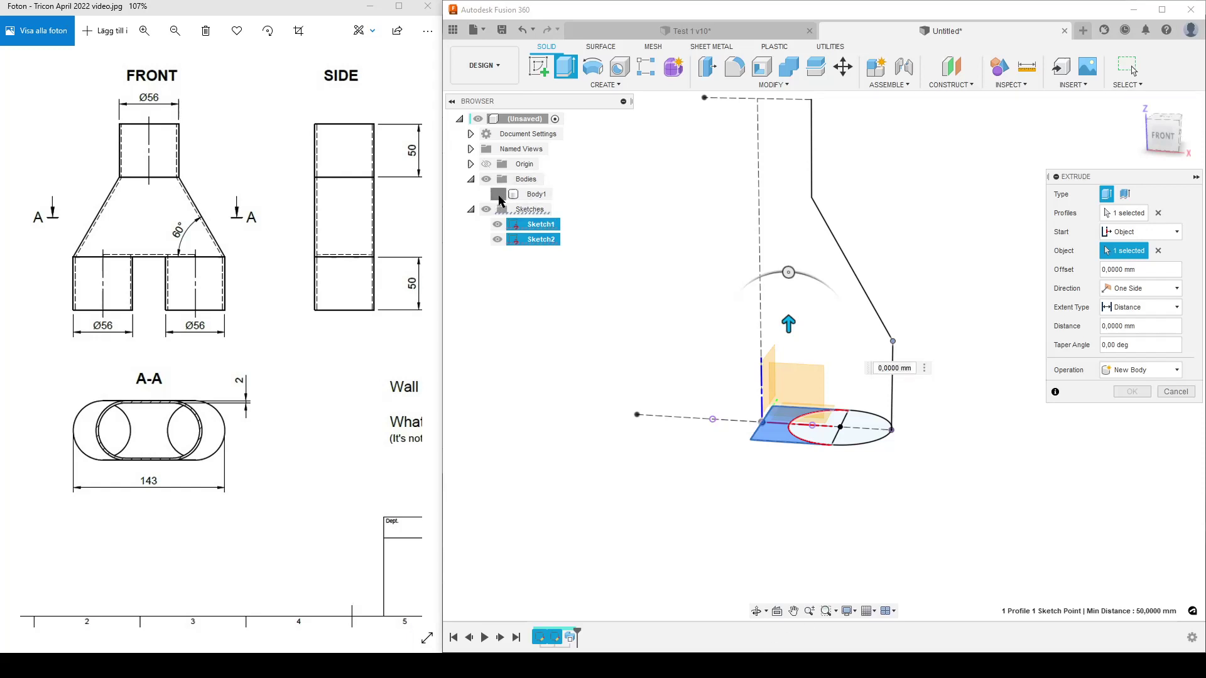
pyautogui.click(498, 194)
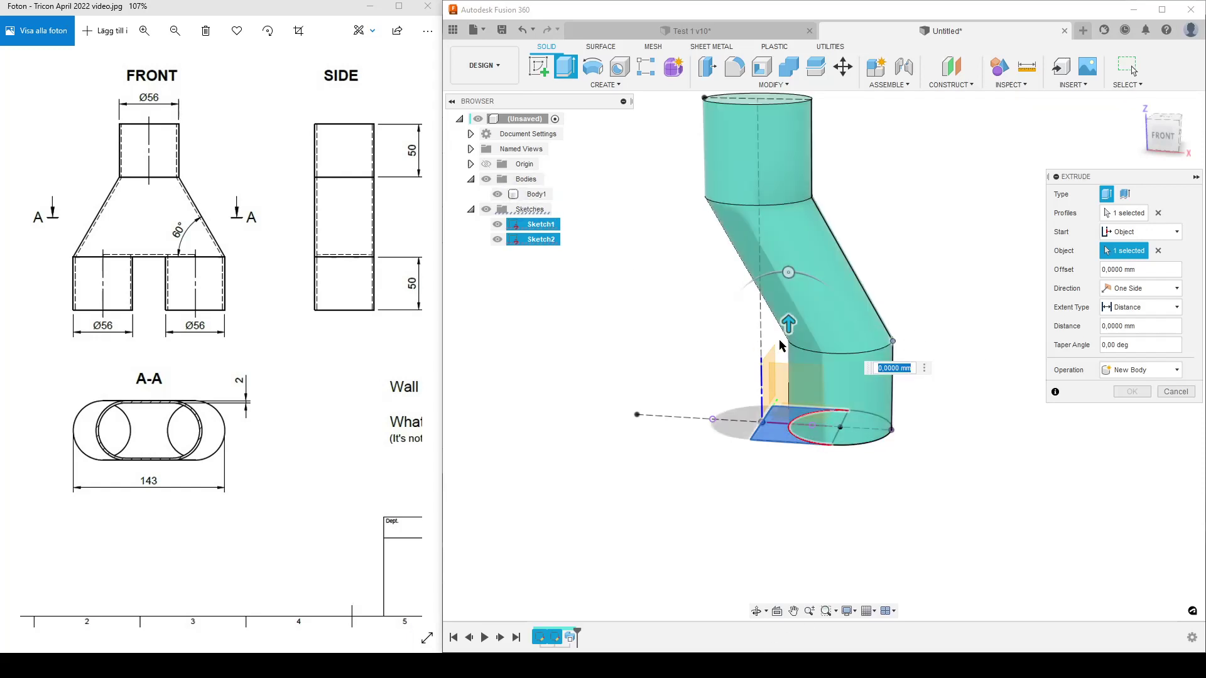
# Extend the extrusion to the slanted pipe face with adjacent faces, joined to Body1.
pyautogui.click(1146, 308)
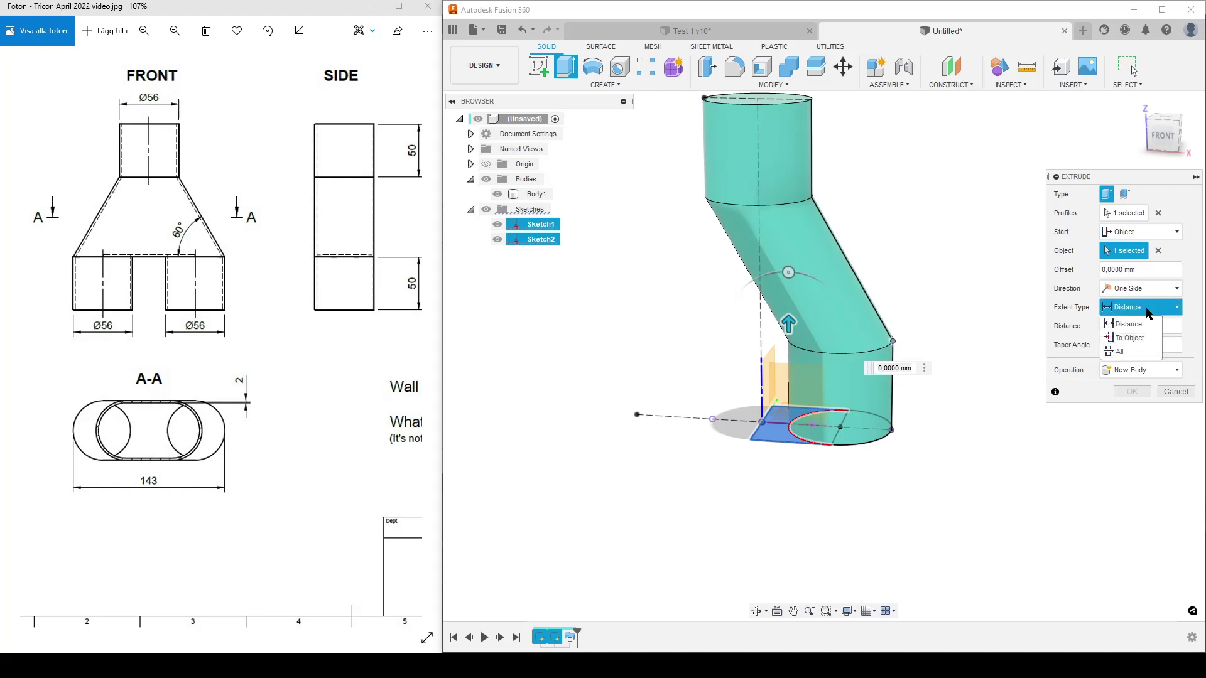
pyautogui.click(1129, 338)
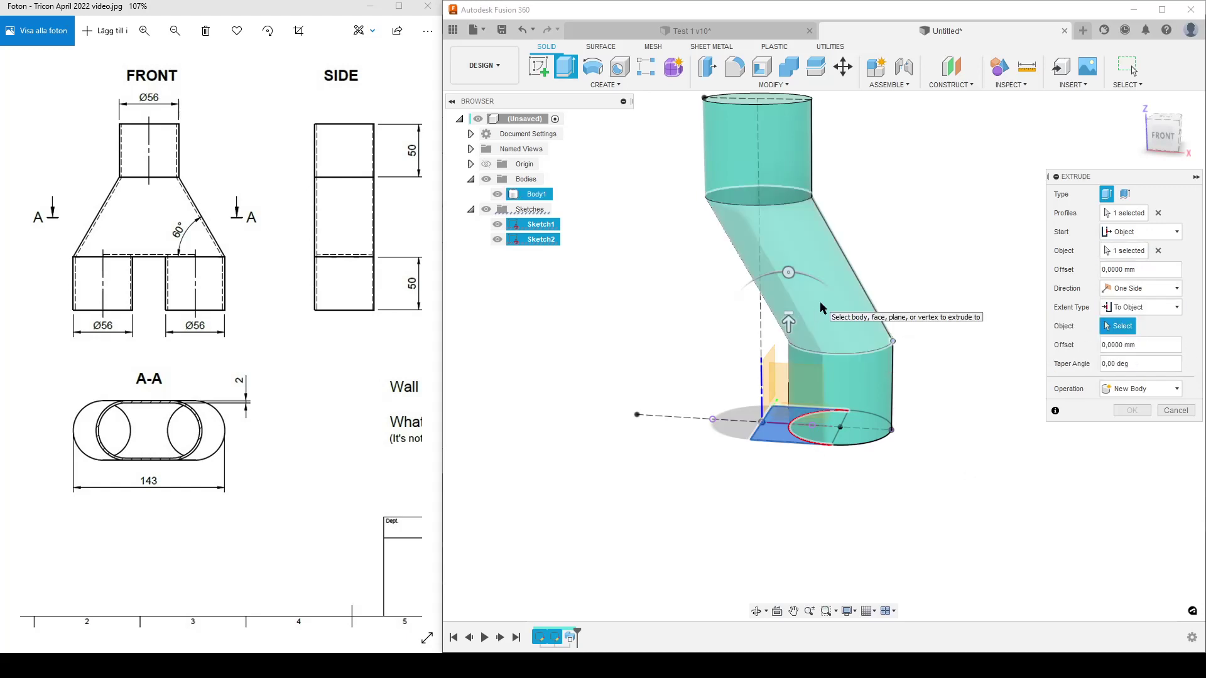
pyautogui.click(820, 301)
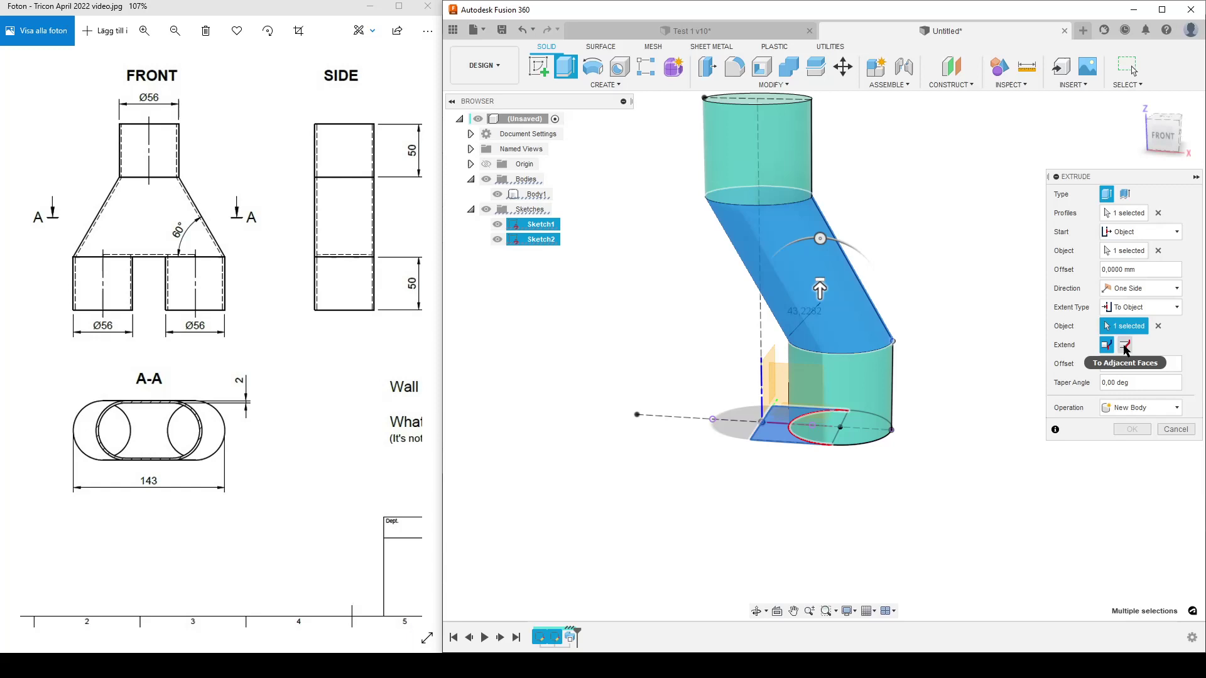
pyautogui.click(1125, 347)
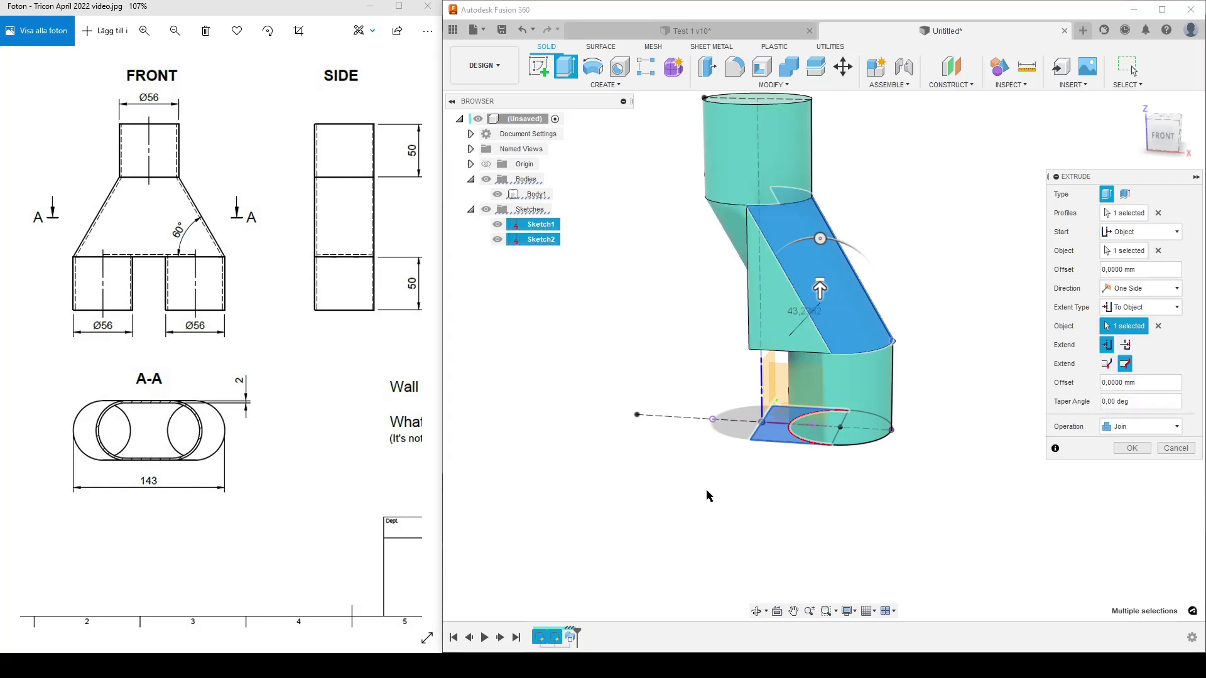
pyautogui.keyDown('shift'); pyautogui.moveTo(684, 511); pyautogui.dragTo(727, 500, button='middle'); pyautogui.keyUp('shift')
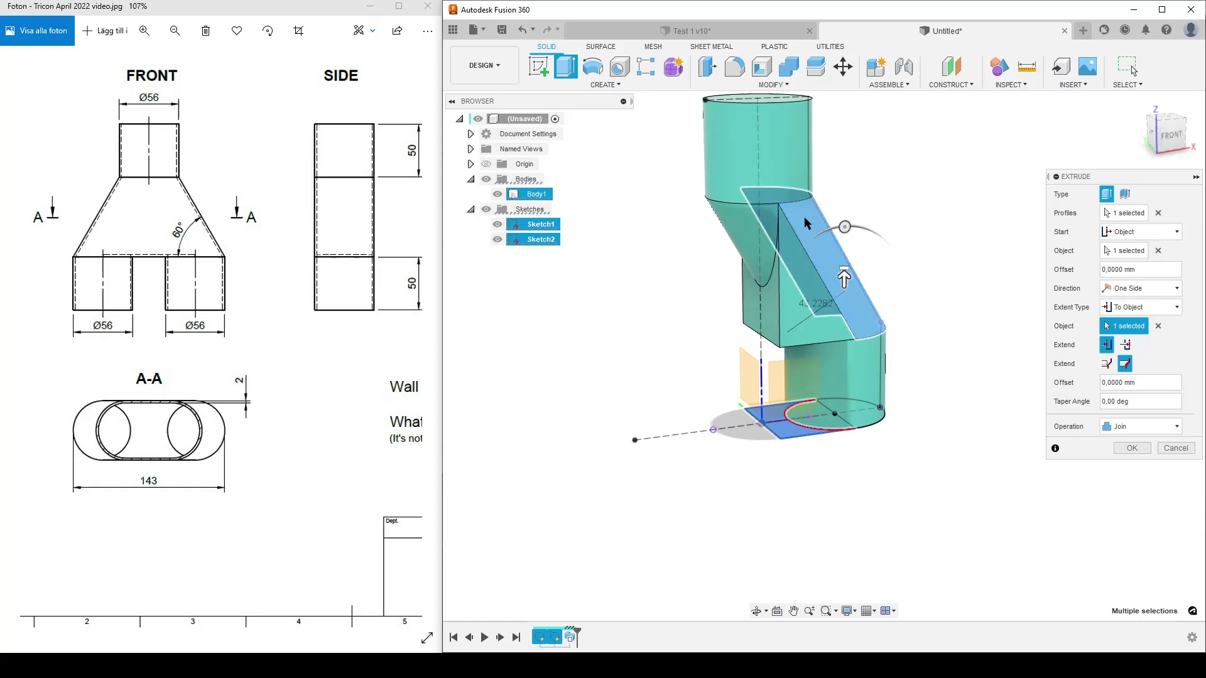
pyautogui.click(1133, 448)
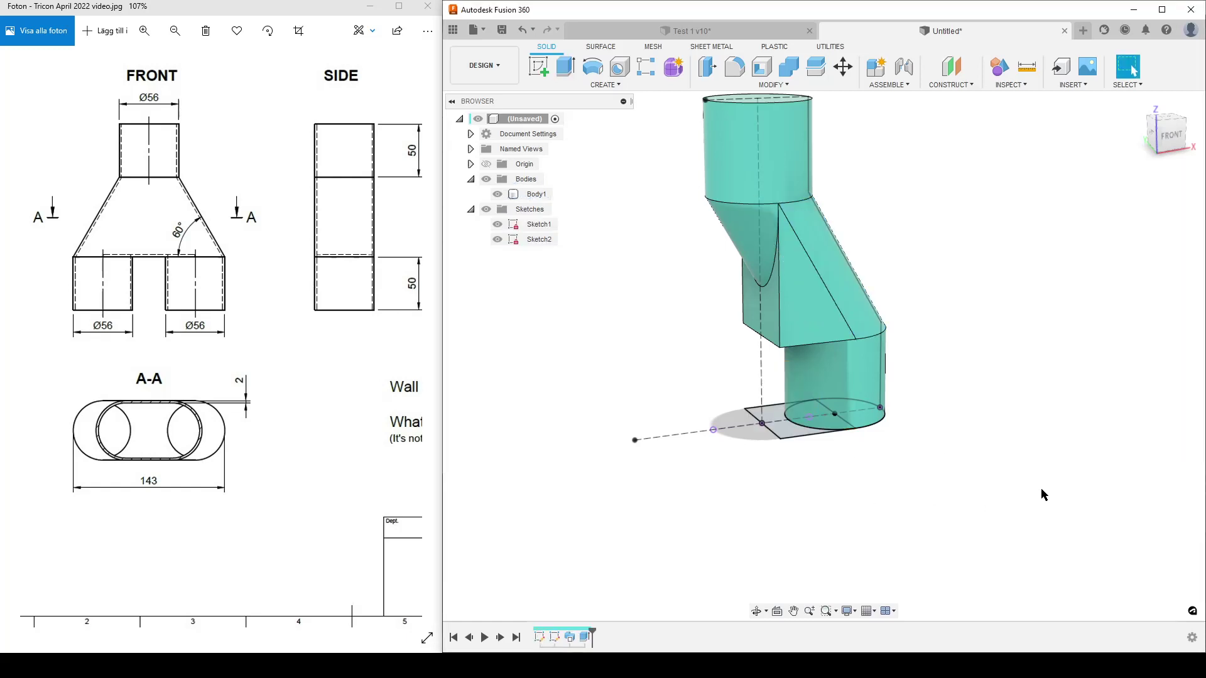
# Mirror Body1 across the vertical origin plane with a Join operation to add the second leg.
pyautogui.write('smir')
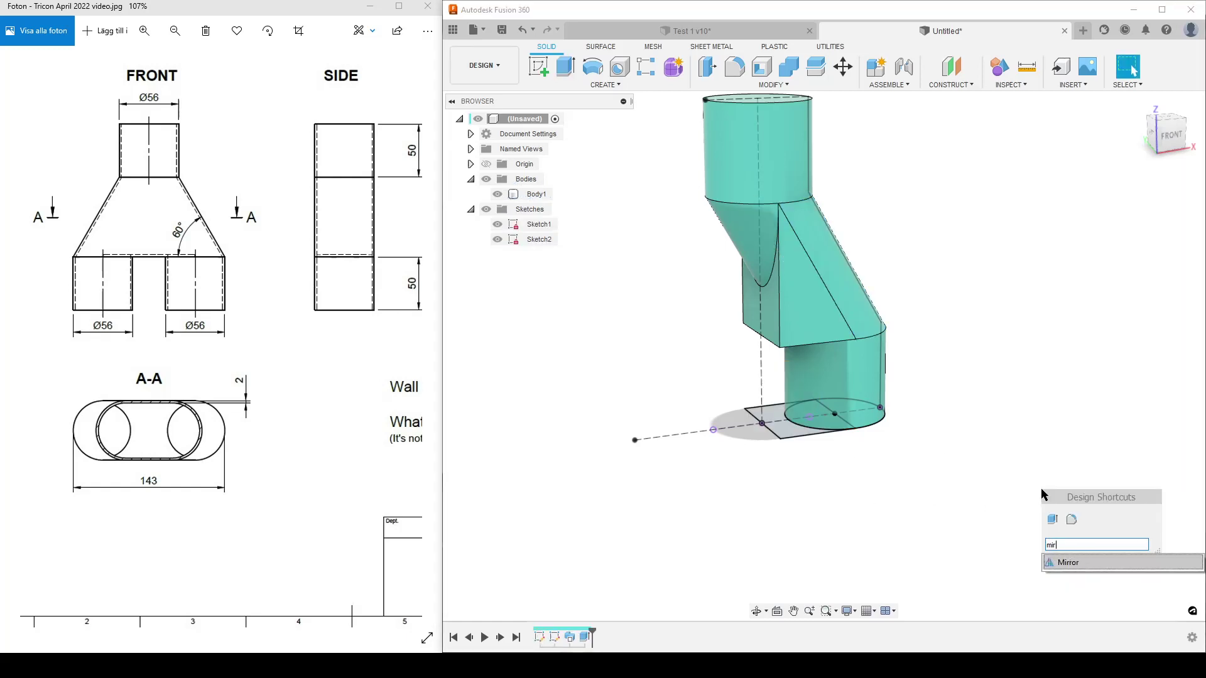
pyautogui.click(1061, 562)
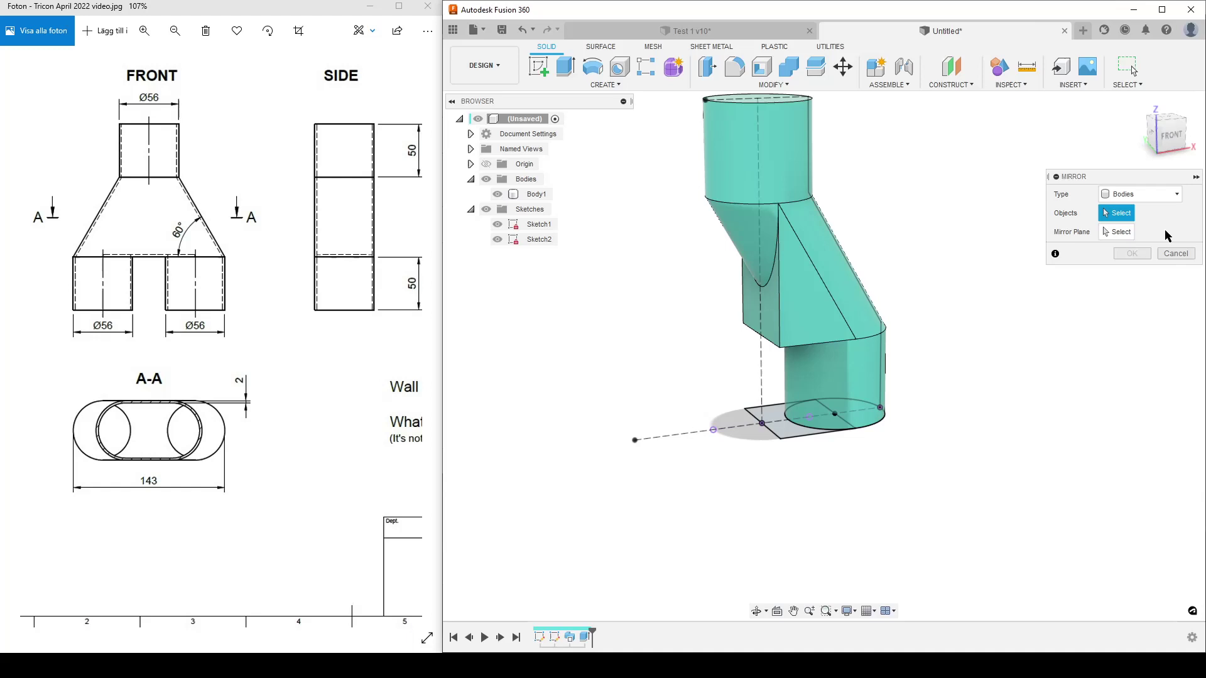
pyautogui.click(802, 275)
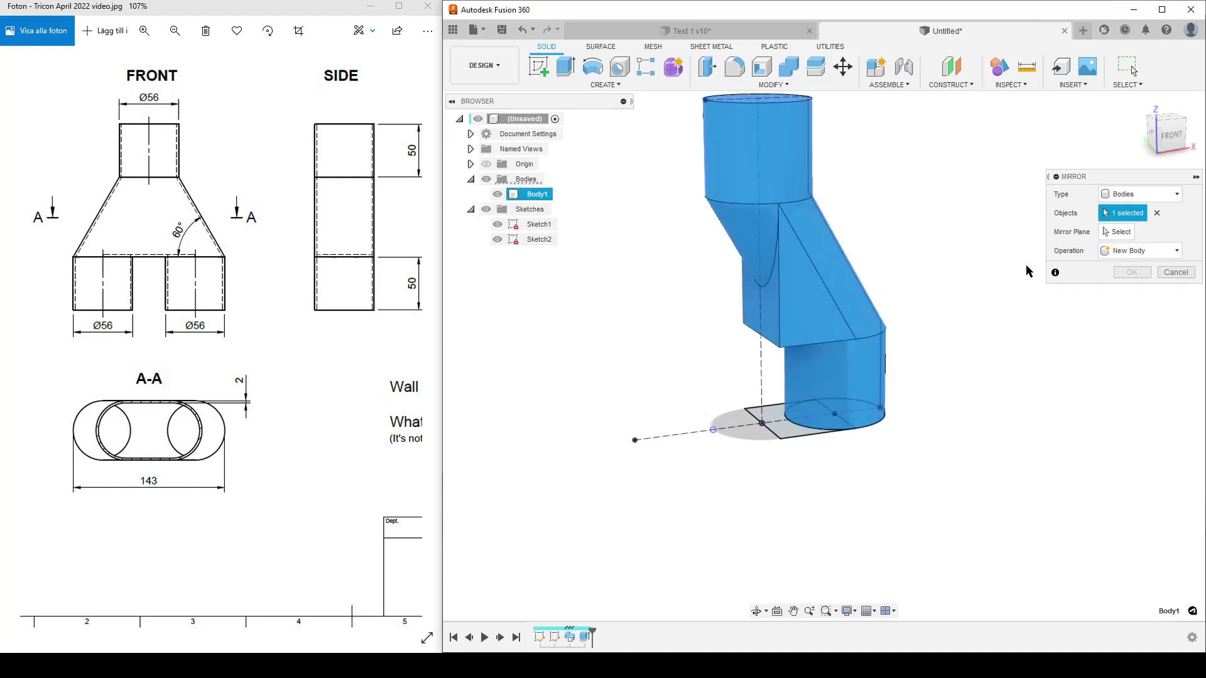
pyautogui.click(1117, 232)
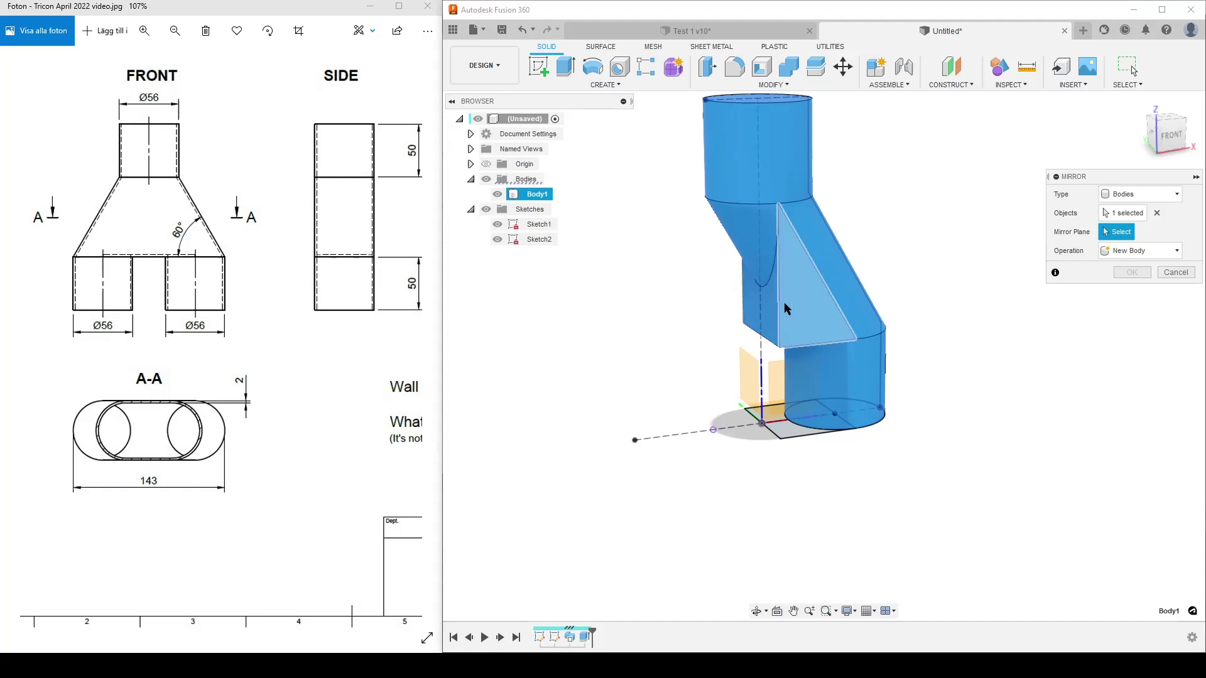
pyautogui.click(757, 372)
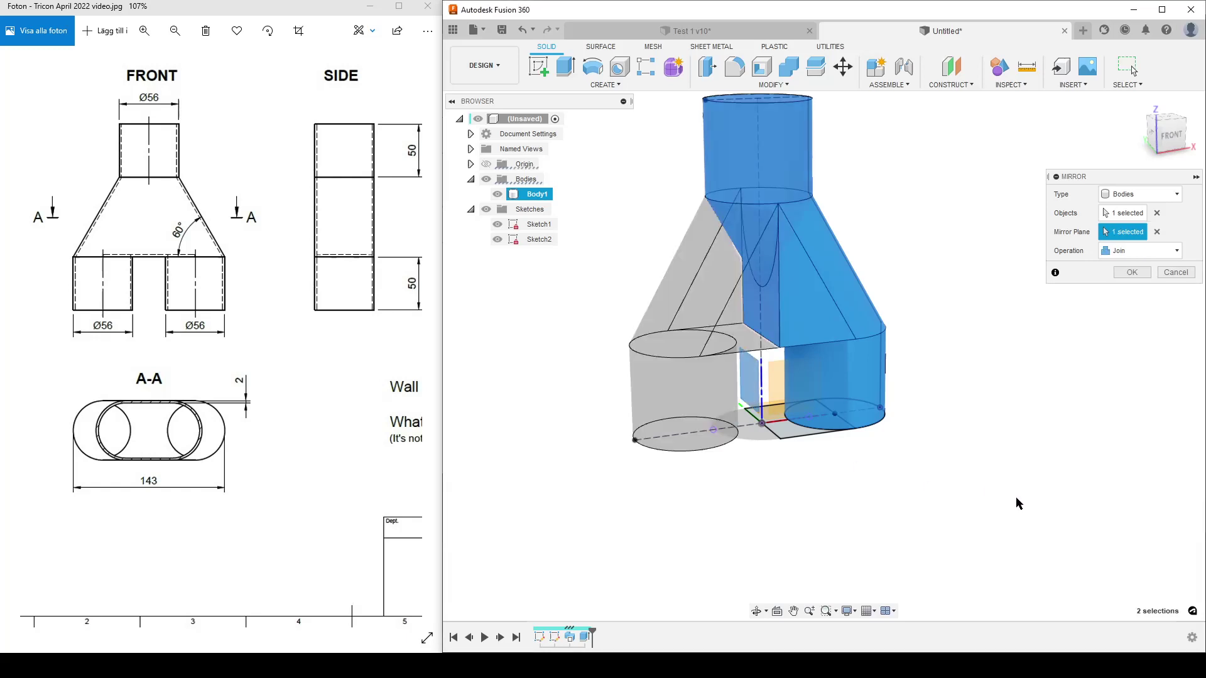
pyautogui.click(1128, 274)
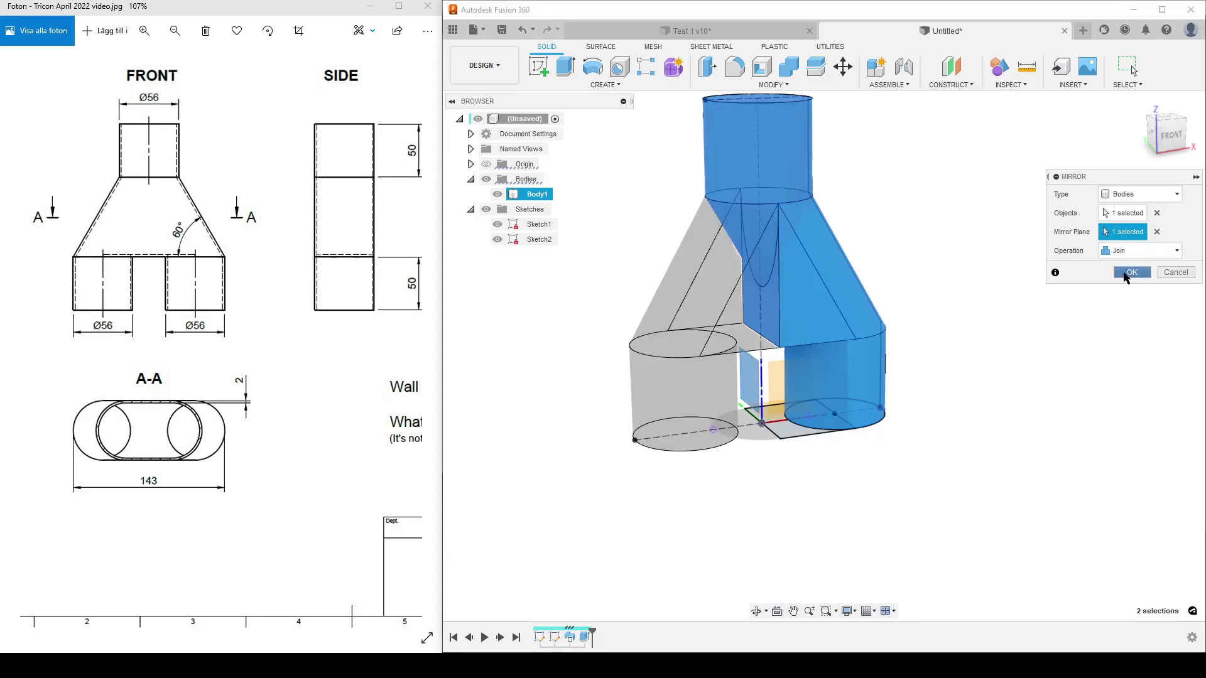
pyautogui.scroll(-5, 1086, 358)
pyautogui.keyDown('shift'); pyautogui.moveTo(1093, 377); pyautogui.dragTo(1000, 406, button='middle'); pyautogui.keyUp('shift')
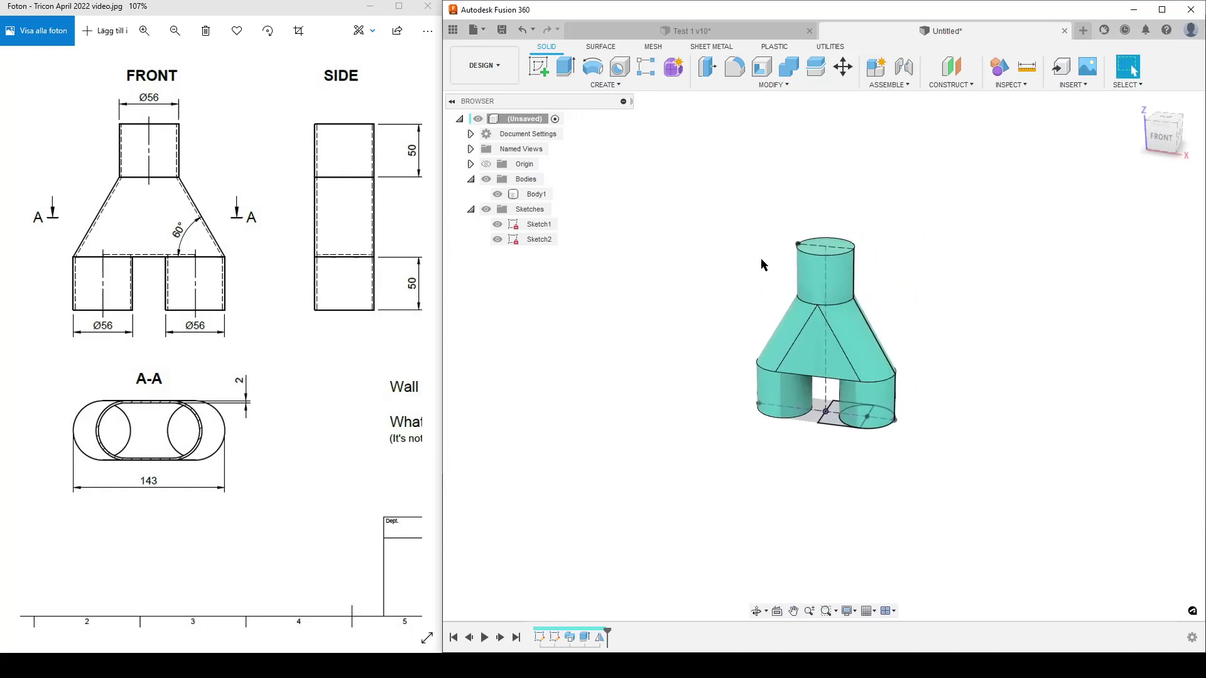
# Shell Body1 inward to 2 mm, removing the top face and both leg-end faces.
pyautogui.click(762, 67)
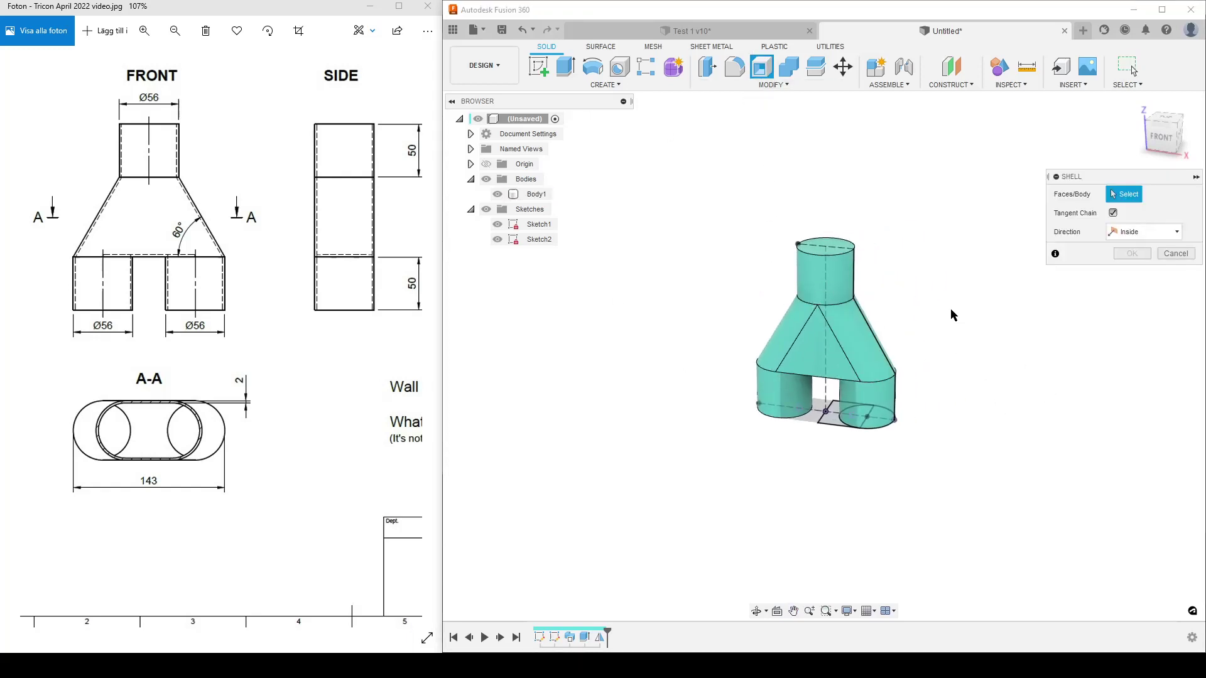
pyautogui.click(816, 252)
pyautogui.keyDown('shift'); pyautogui.moveTo(969, 450); pyautogui.dragTo(985, 338, button='middle'); pyautogui.keyUp('shift')
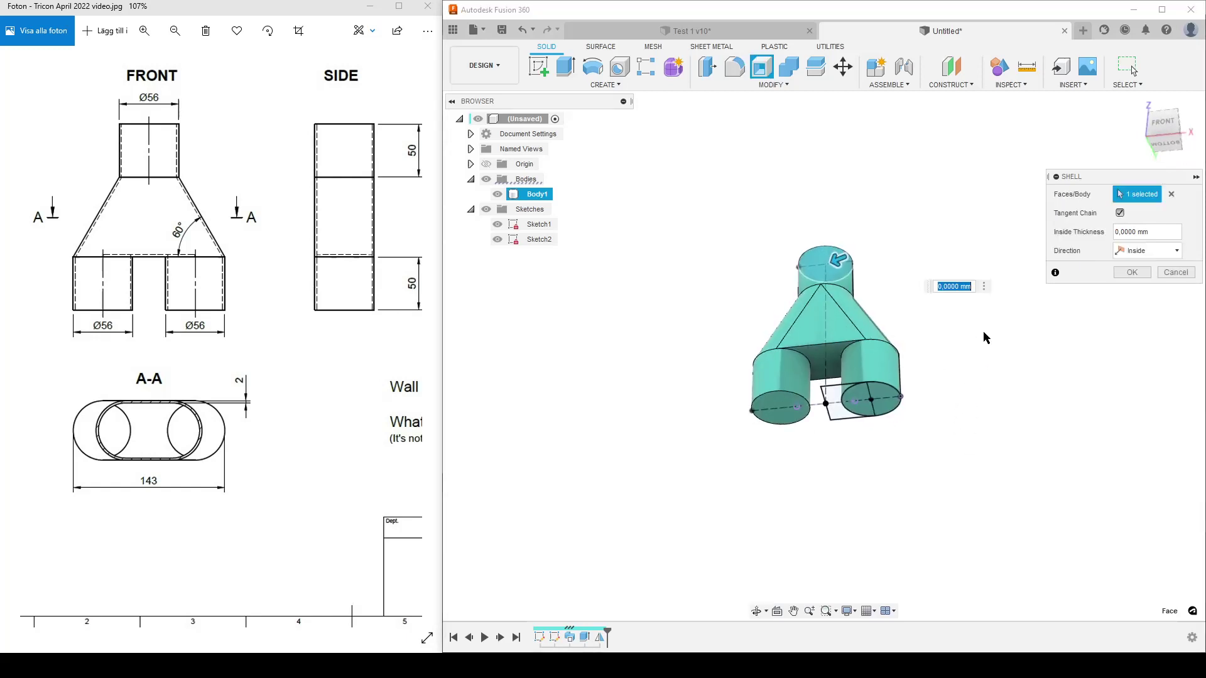
pyautogui.click(887, 403)
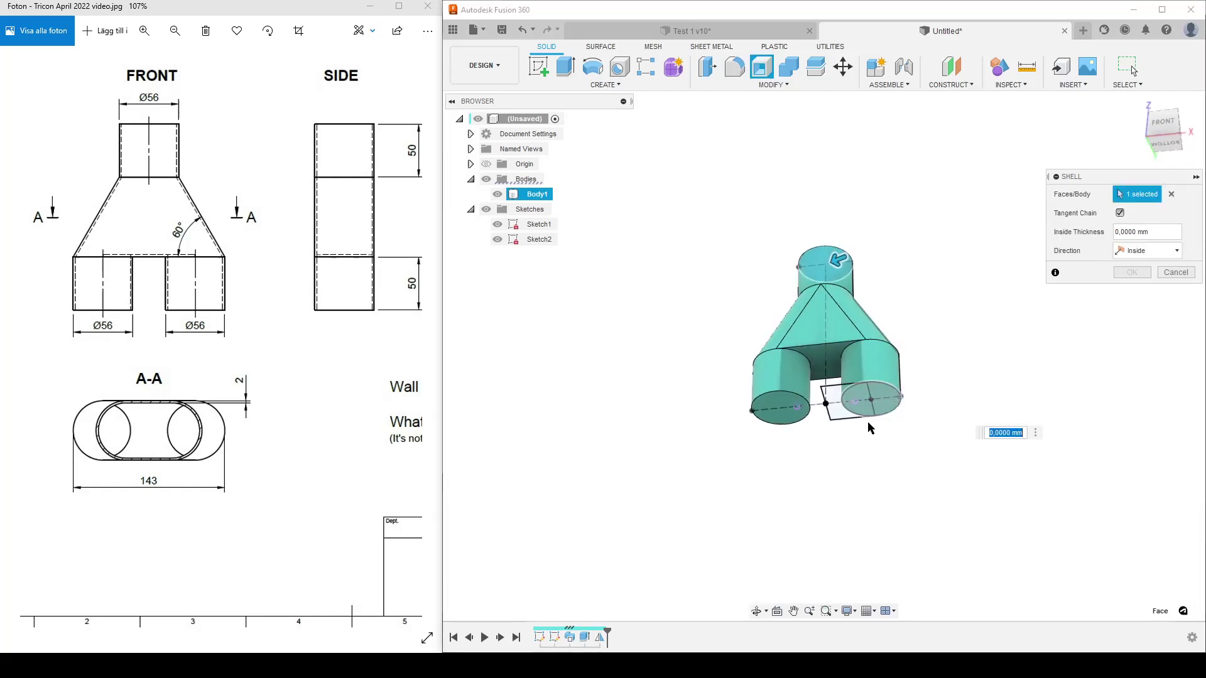
pyautogui.click(772, 416)
pyautogui.scroll(1, 324, 434)
pyautogui.moveTo(324, 434); pyautogui.dragTo(115, 449)
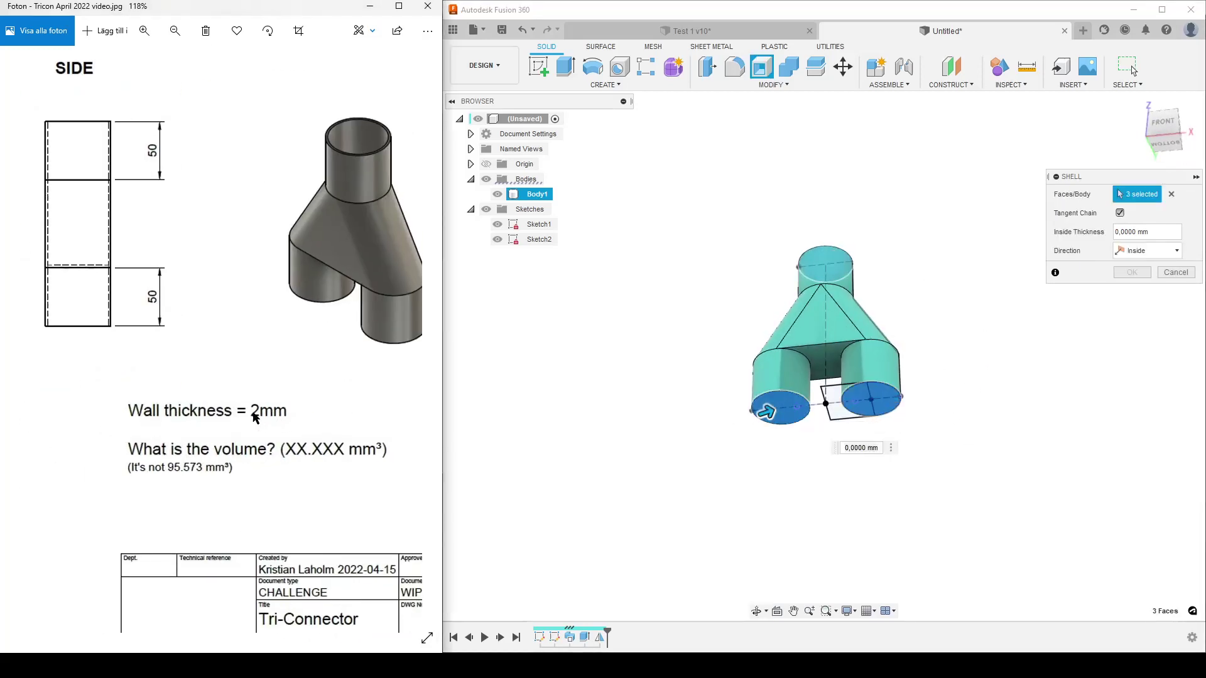
pyautogui.press('Tab')
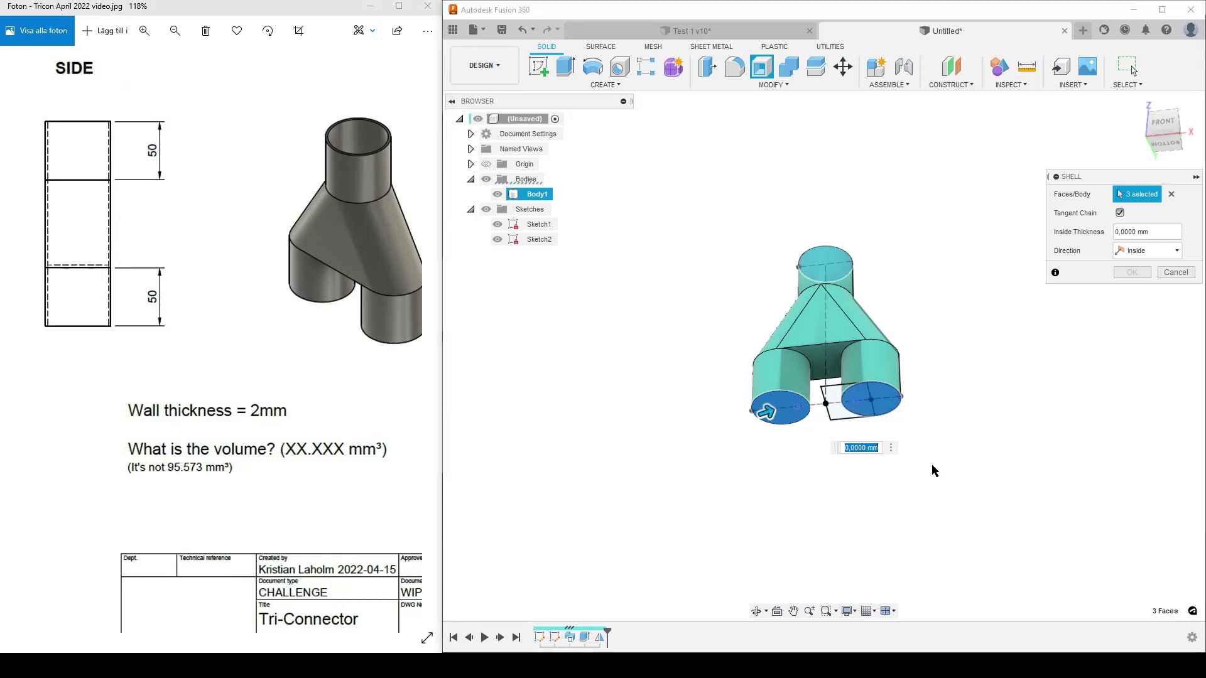
pyautogui.press('BackSpace')
pyautogui.write('2')
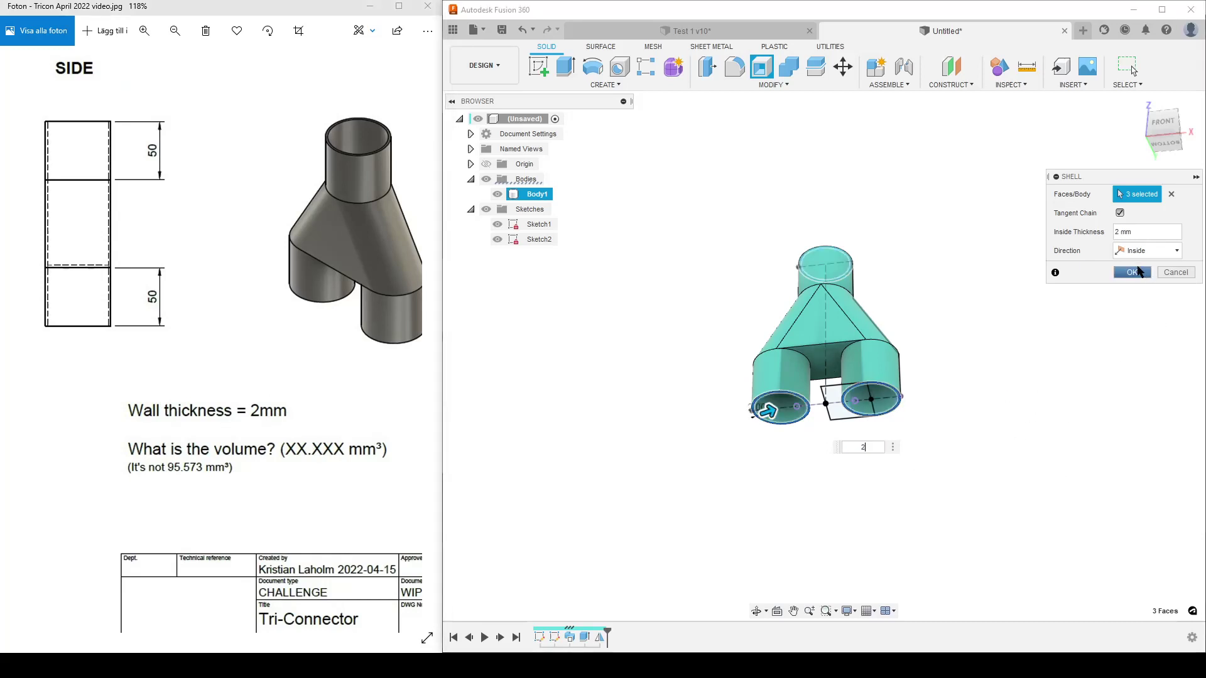
pyautogui.click(1133, 272)
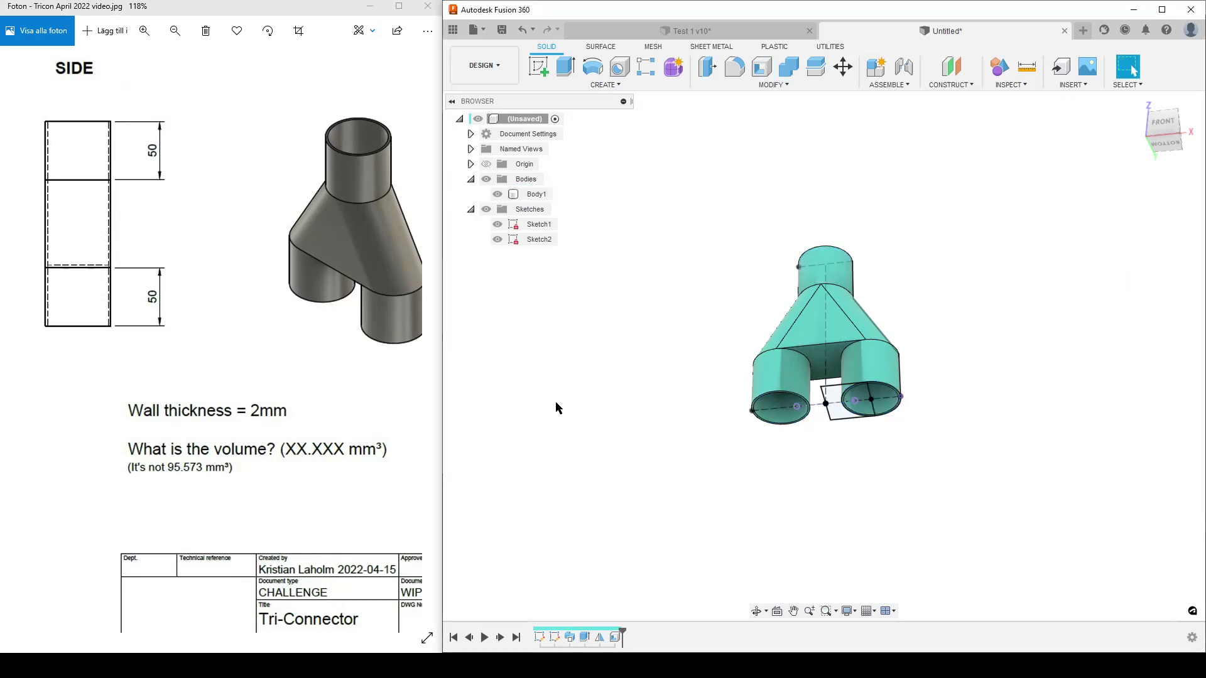
# Hide Sketch1 and Sketch2.
pyautogui.click(497, 224)
pyautogui.click(497, 239)
pyautogui.keyDown('shift'); pyautogui.moveTo(634, 358); pyautogui.dragTo(641, 377, button='middle'); pyautogui.keyUp('shift')
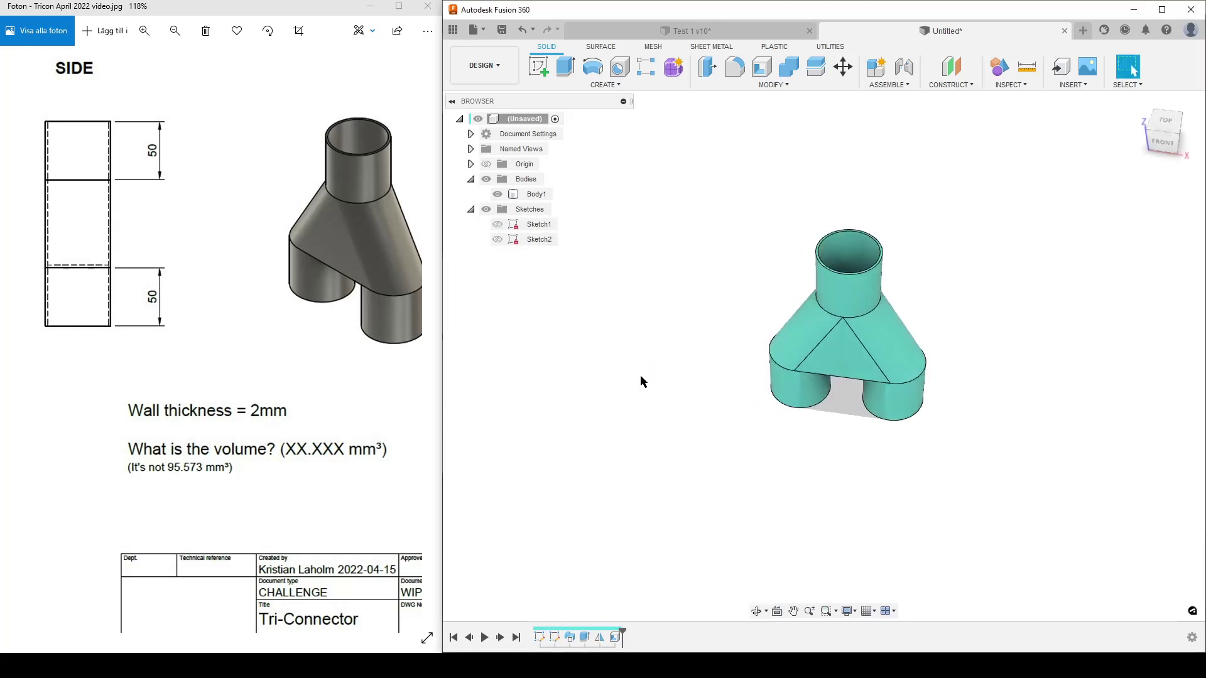
pyautogui.scroll(2, 640, 380)
# Check Body1's Properties (volume 96308,3150 mm³, mass 756,0203 g) and close them.
pyautogui.rightClick(547, 193)
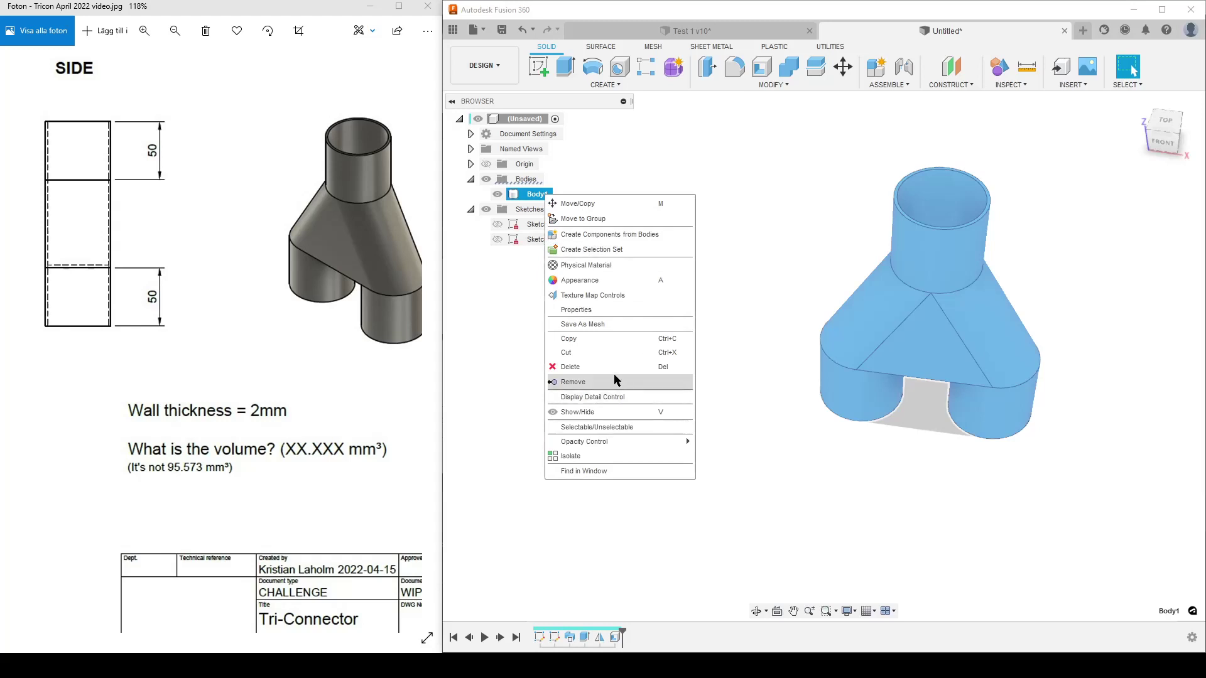
pyautogui.click(592, 310)
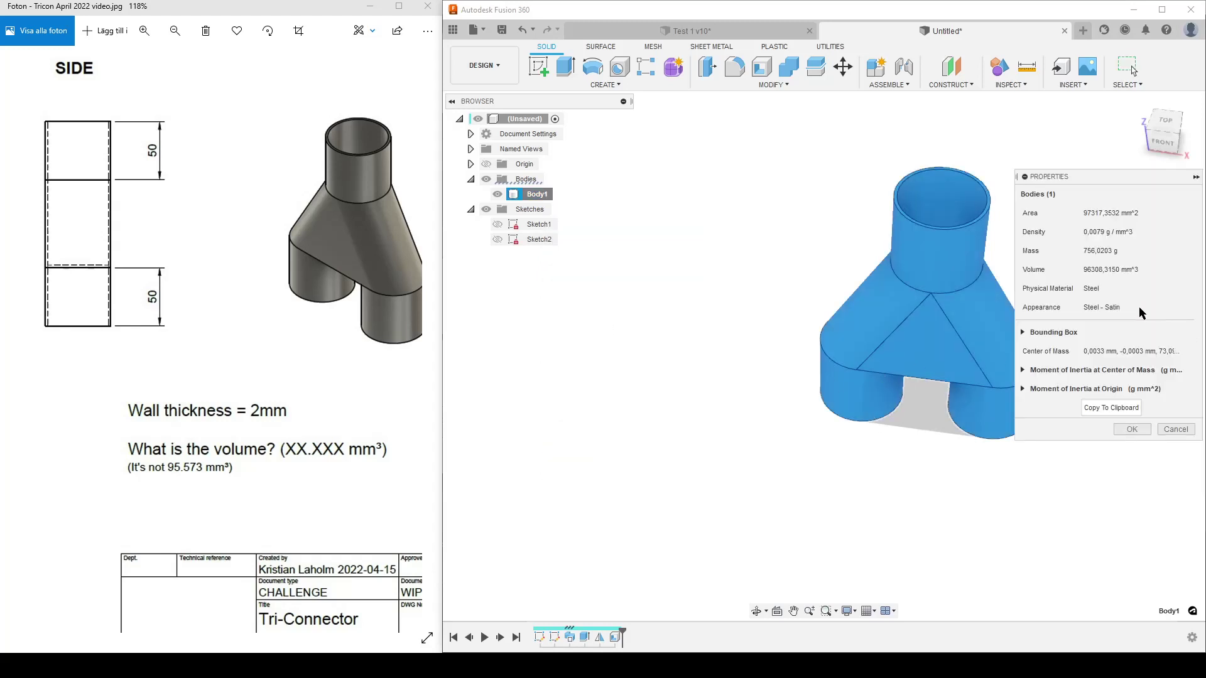
pyautogui.moveTo(975, 370); pyautogui.dragTo(821, 153, button='middle')
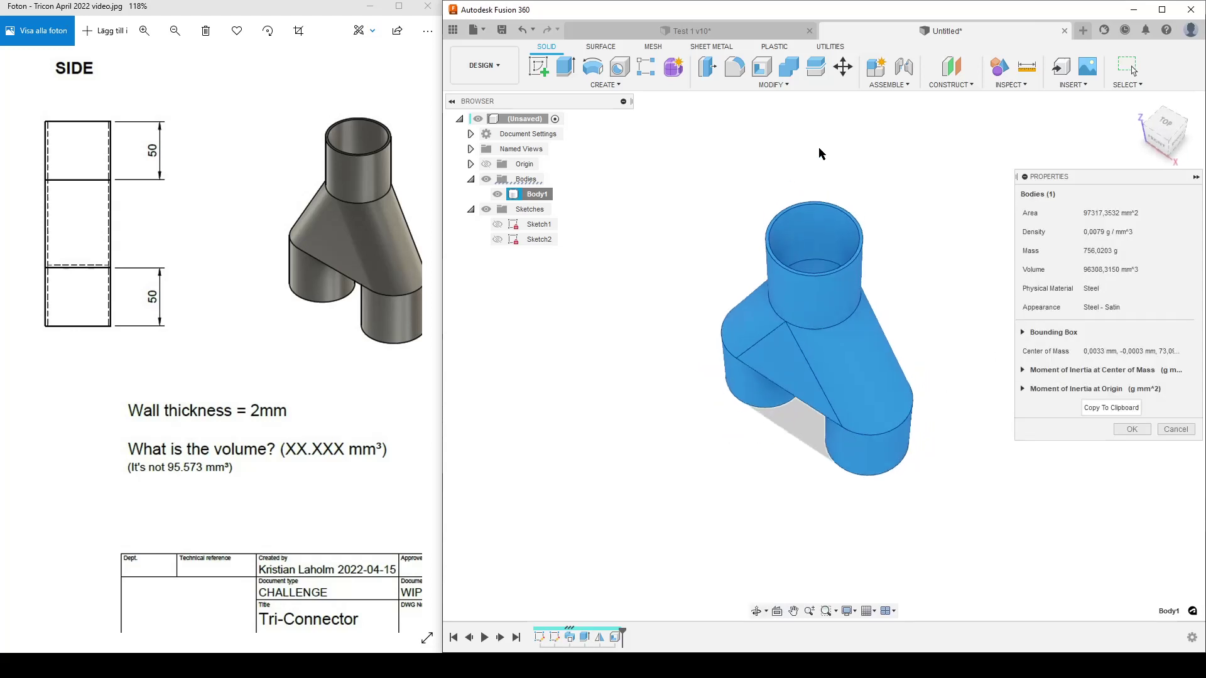
pyautogui.keyDown('shift'); pyautogui.moveTo(776, 356); pyautogui.dragTo(883, 358, button='middle'); pyautogui.keyUp('shift')
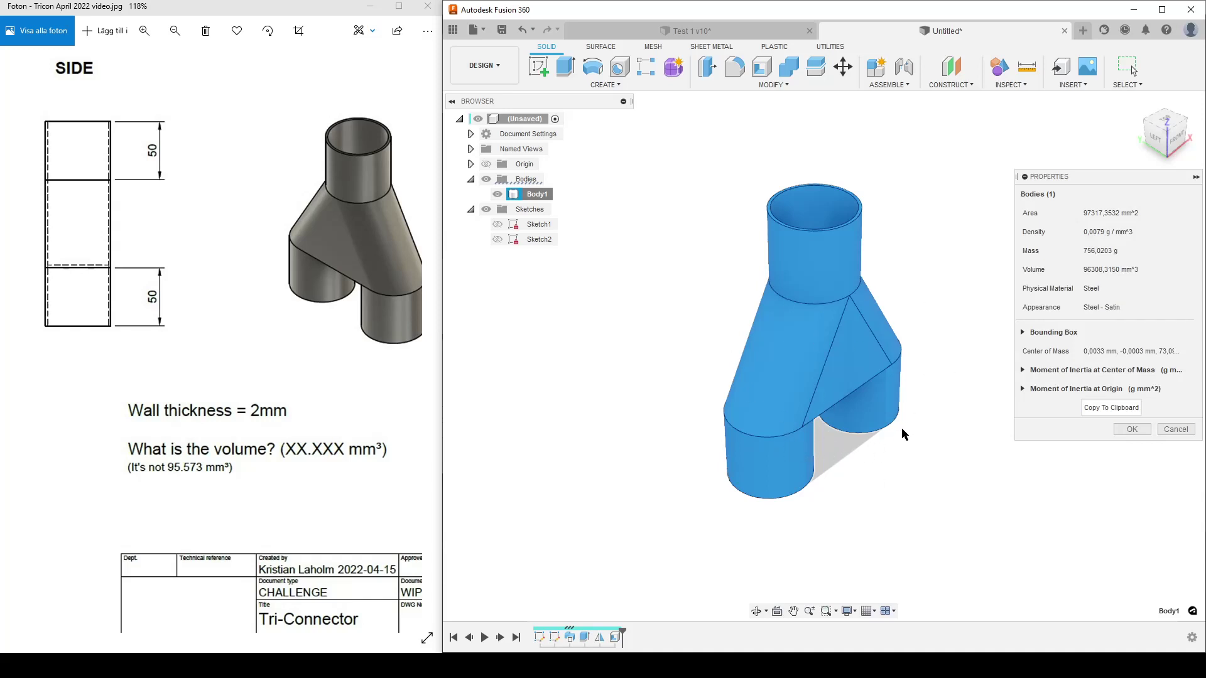
pyautogui.keyDown('shift'); pyautogui.moveTo(902, 434); pyautogui.dragTo(824, 424, button='middle'); pyautogui.keyUp('shift')
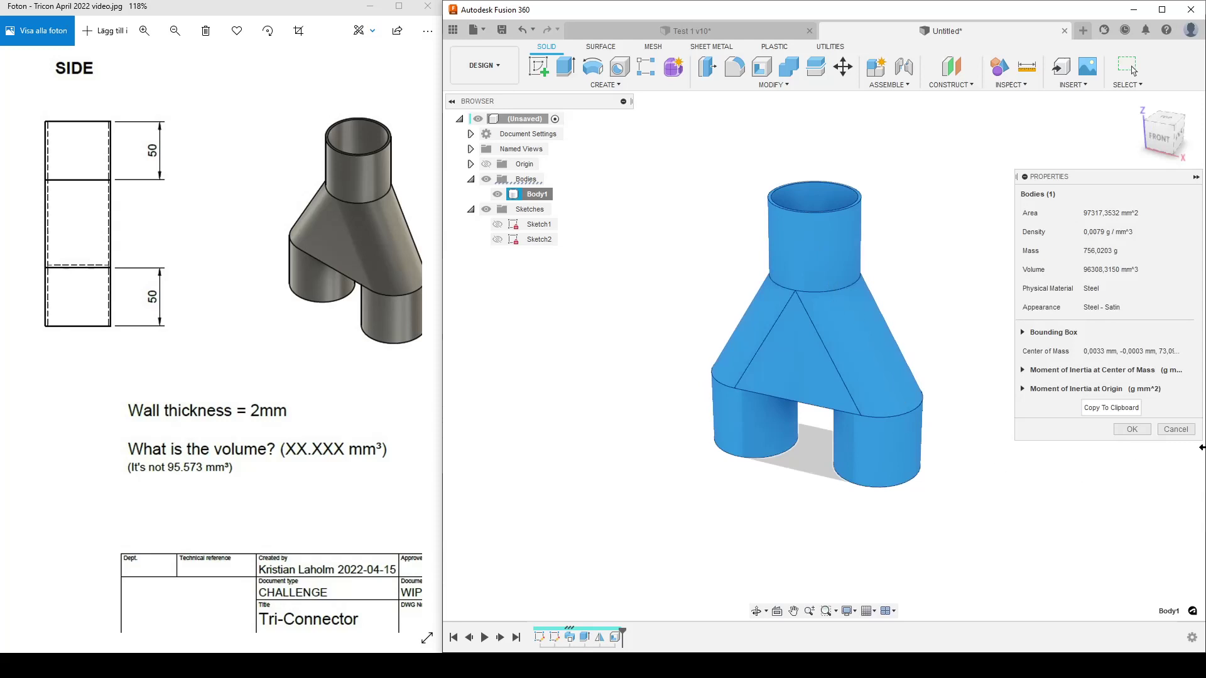
pyautogui.click(1160, 432)
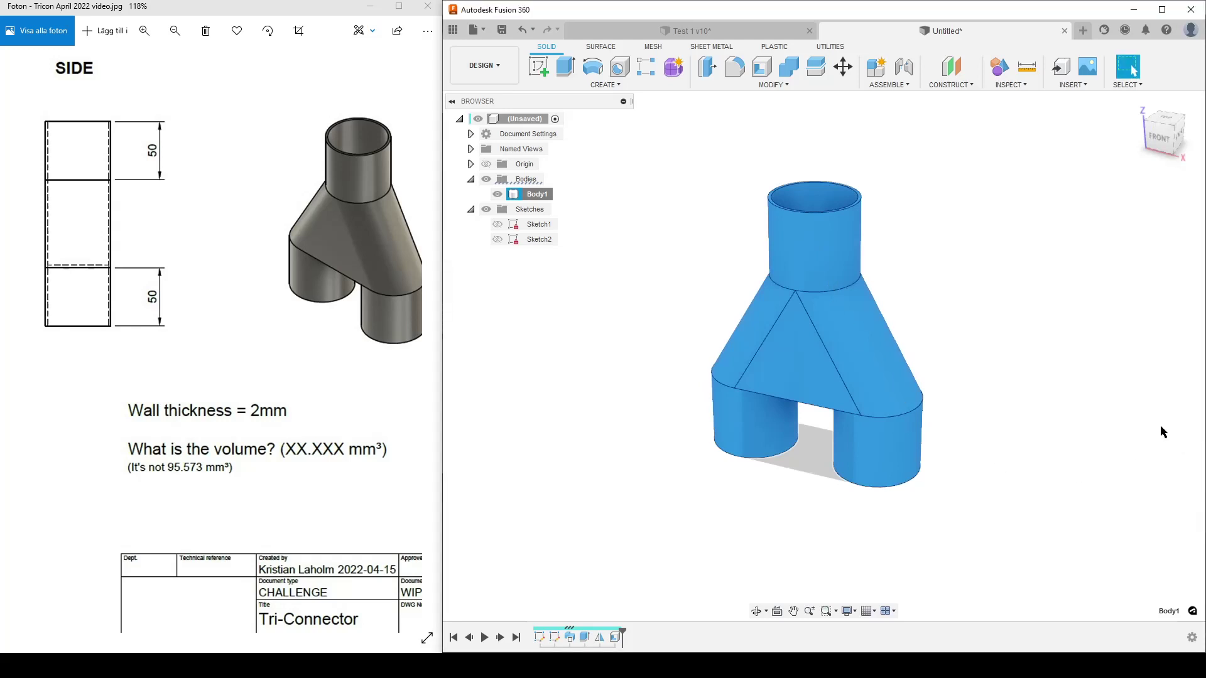
# Create a section analysis on the XY plane offset 20,8474 mm.
pyautogui.click(1013, 85)
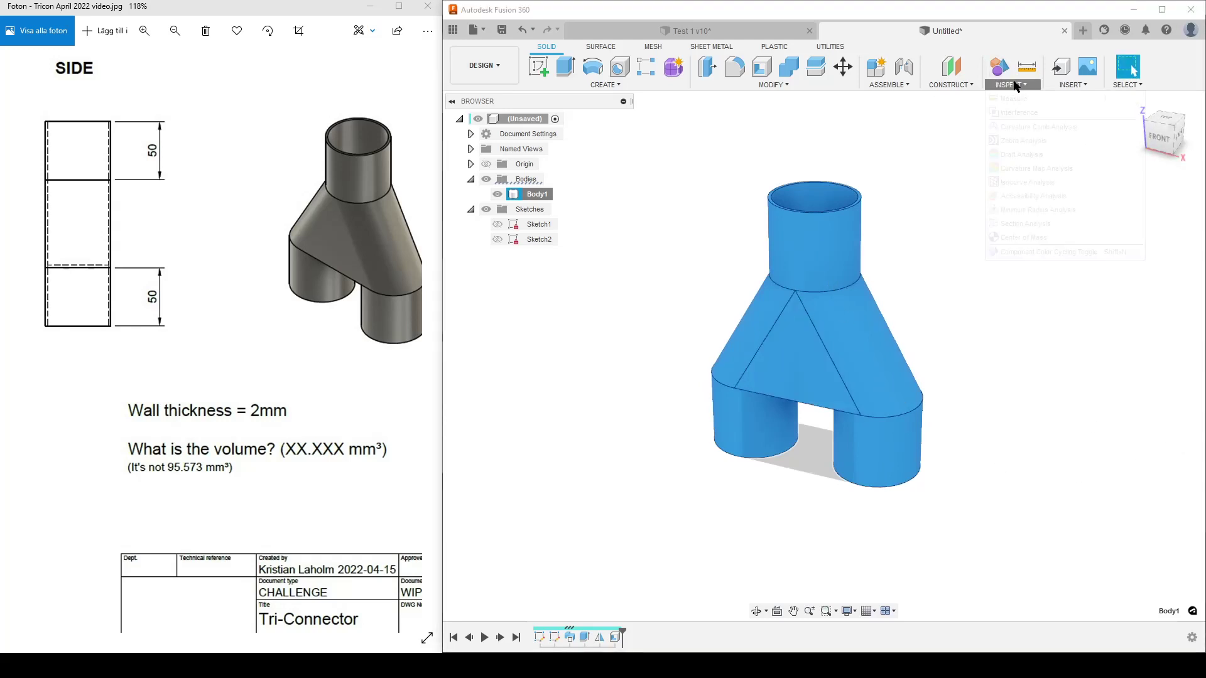
pyautogui.click(1018, 224)
pyautogui.keyDown('shift'); pyautogui.moveTo(827, 557); pyautogui.dragTo(877, 493, button='middle'); pyautogui.keyUp('shift')
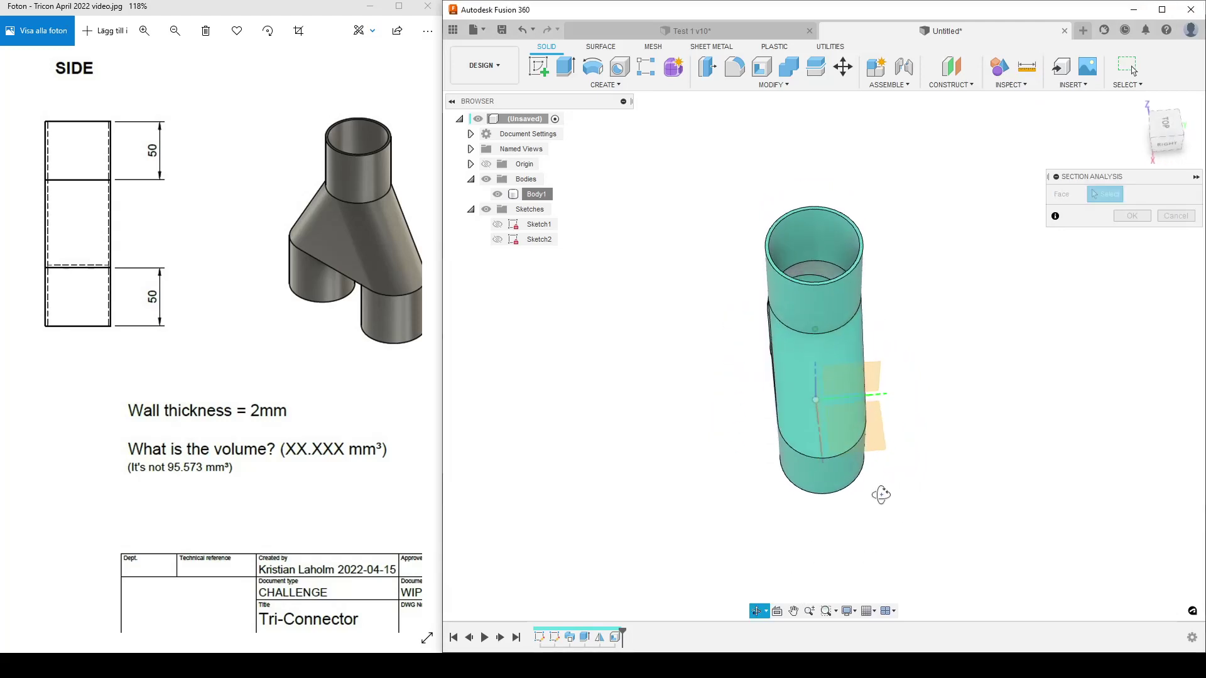
pyautogui.click(878, 443)
pyautogui.keyDown('shift'); pyautogui.moveTo(781, 479); pyautogui.dragTo(814, 390, button='middle'); pyautogui.keyUp('shift')
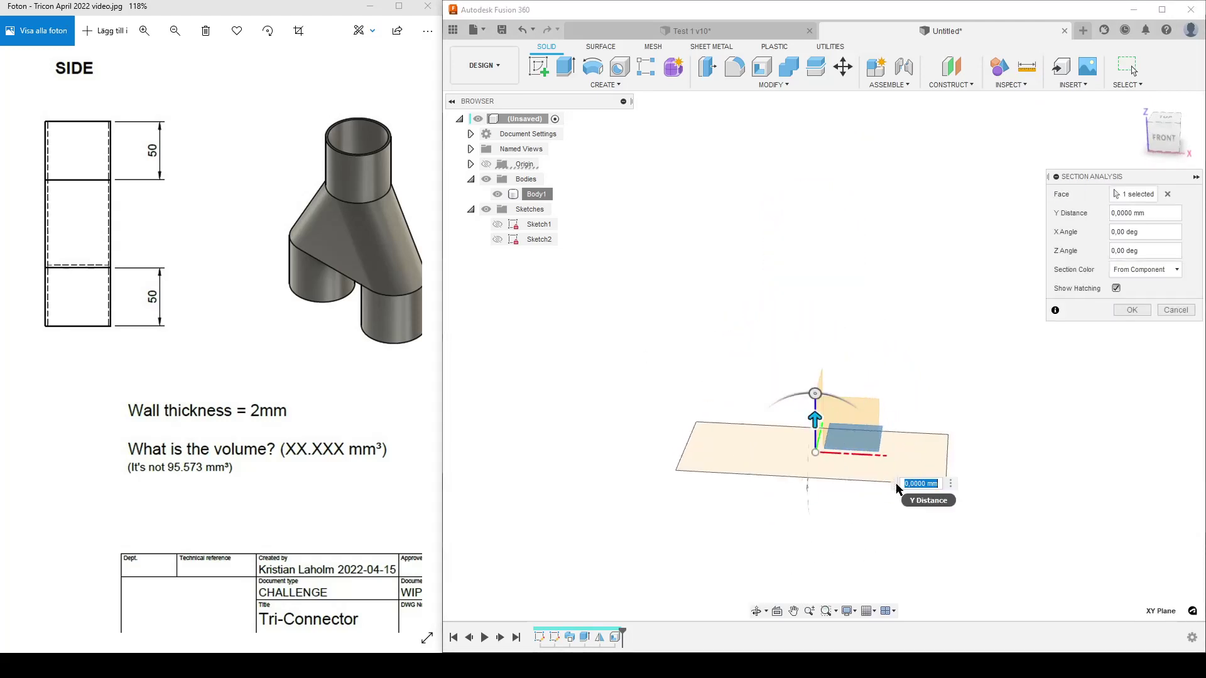
pyautogui.moveTo(814, 419); pyautogui.dragTo(814, 301)
pyautogui.click(1132, 310)
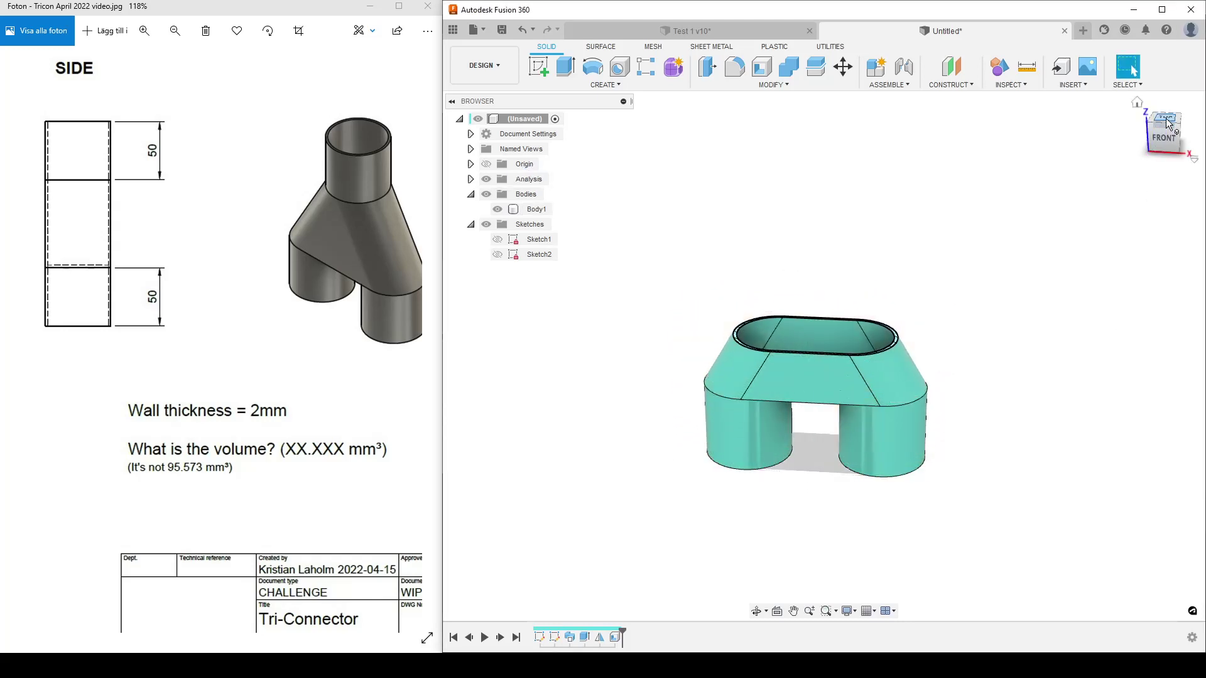
# Inspect the section cut from above, then hide the Analysis to show the full body.
pyautogui.click(849, 475)
pyautogui.scroll(6, 783, 480)
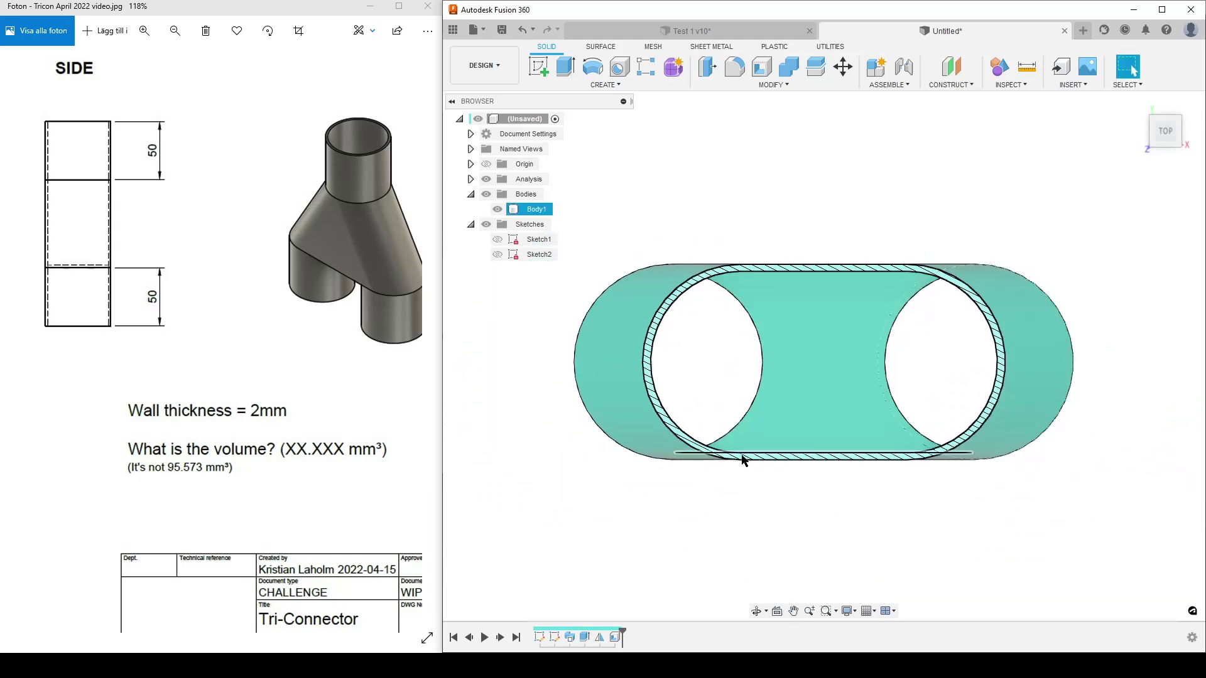
pyautogui.scroll(-2, 691, 427)
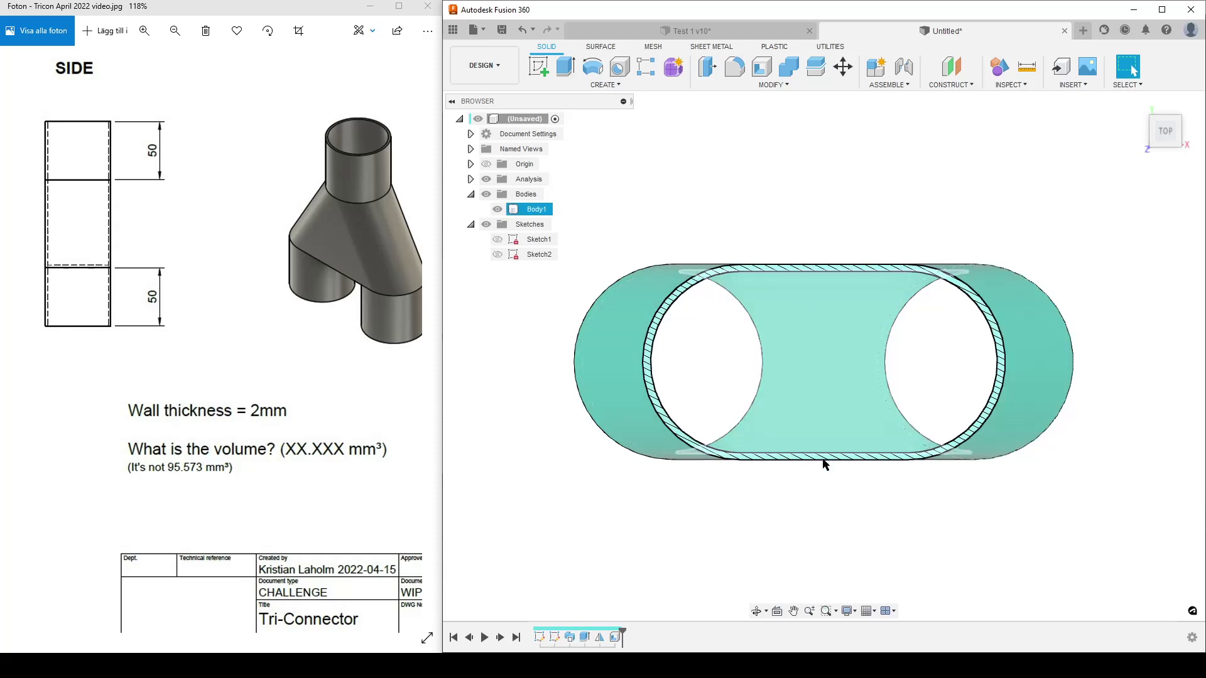
pyautogui.scroll(-3, 824, 463)
pyautogui.click(672, 482)
pyautogui.keyDown('shift'); pyautogui.moveTo(672, 487); pyautogui.dragTo(600, 326, button='middle'); pyautogui.keyUp('shift')
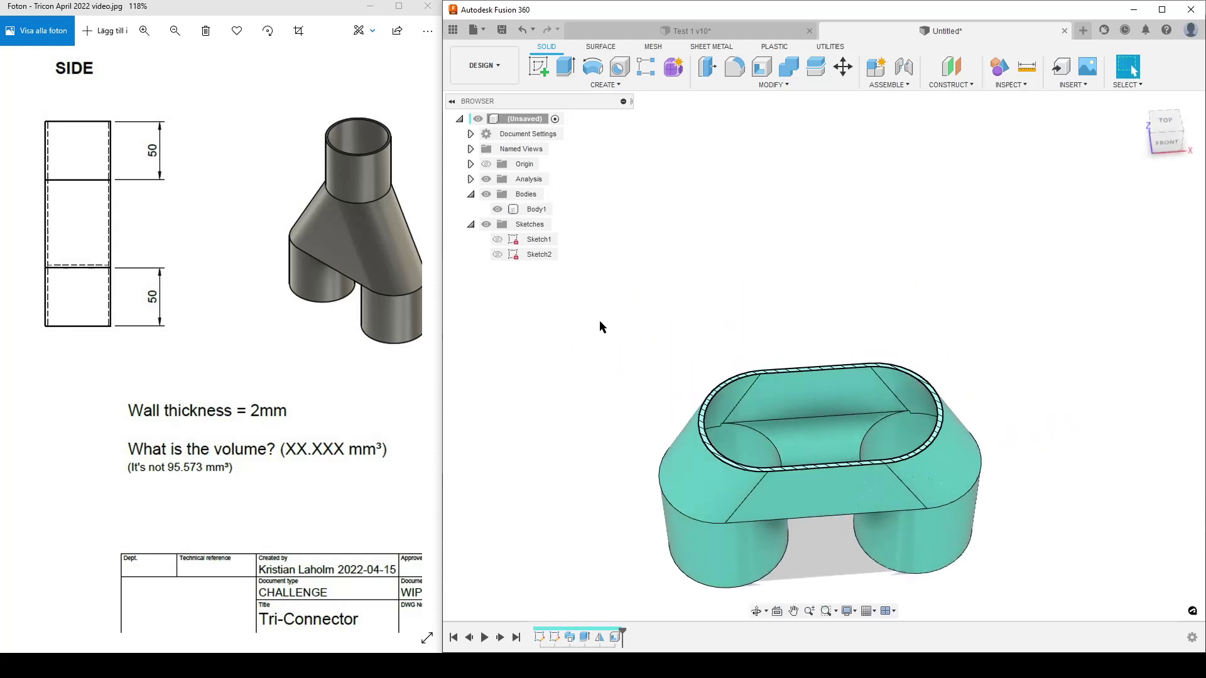
pyautogui.click(486, 184)
pyautogui.keyDown('shift'); pyautogui.moveTo(999, 452); pyautogui.dragTo(1058, 347, button='middle'); pyautogui.keyUp('shift')
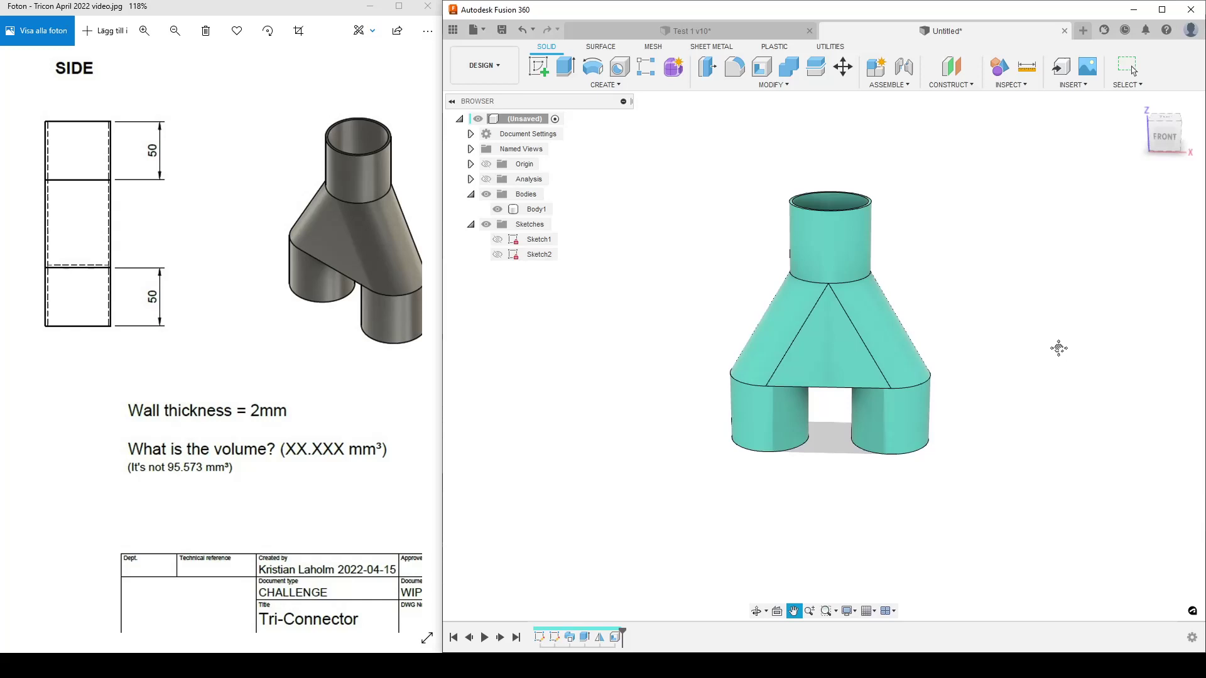
pyautogui.scroll(5, 1045, 368)
pyautogui.scroll(-3, 1128, 395)
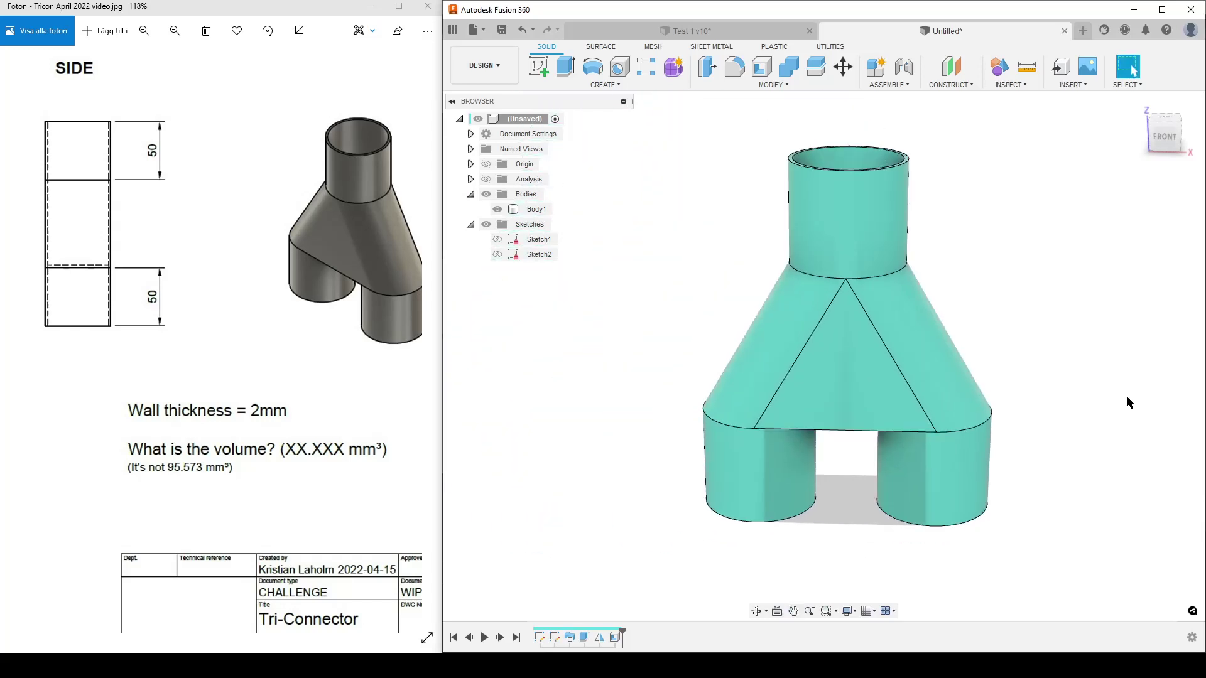